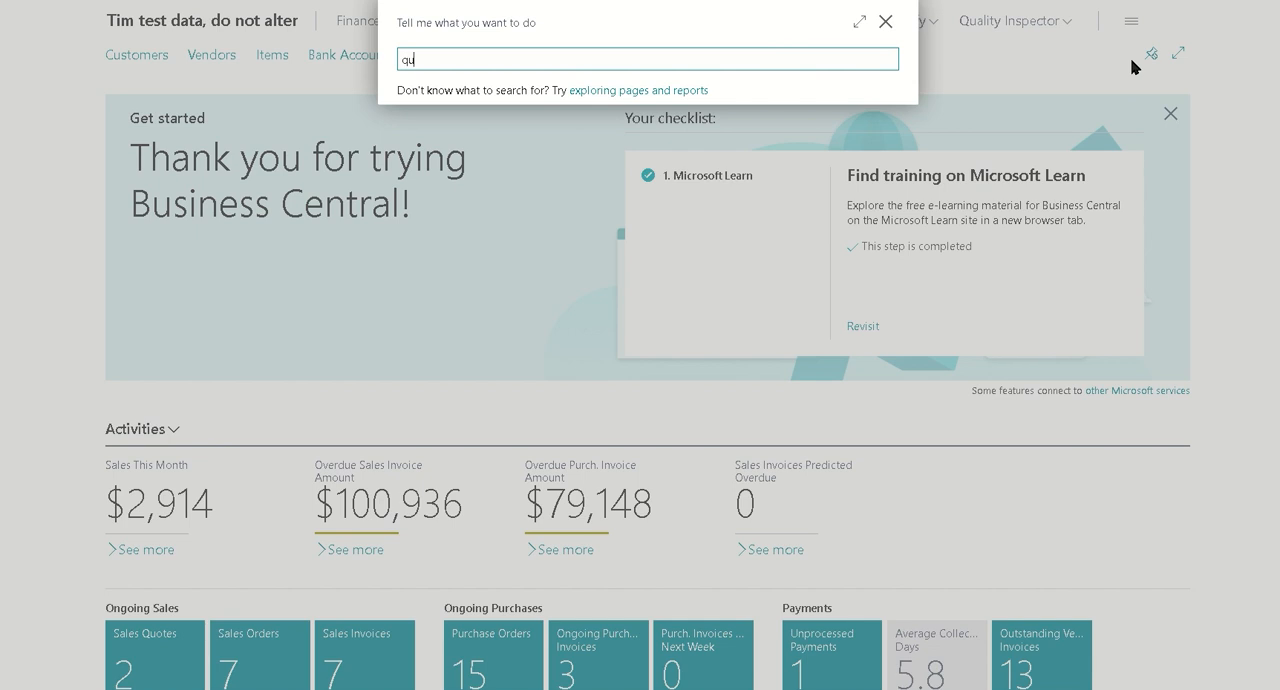
# Open Quality Inspector Setup, review the Create Test automation setting for receiving, and close the page
pyautogui.write('setup')
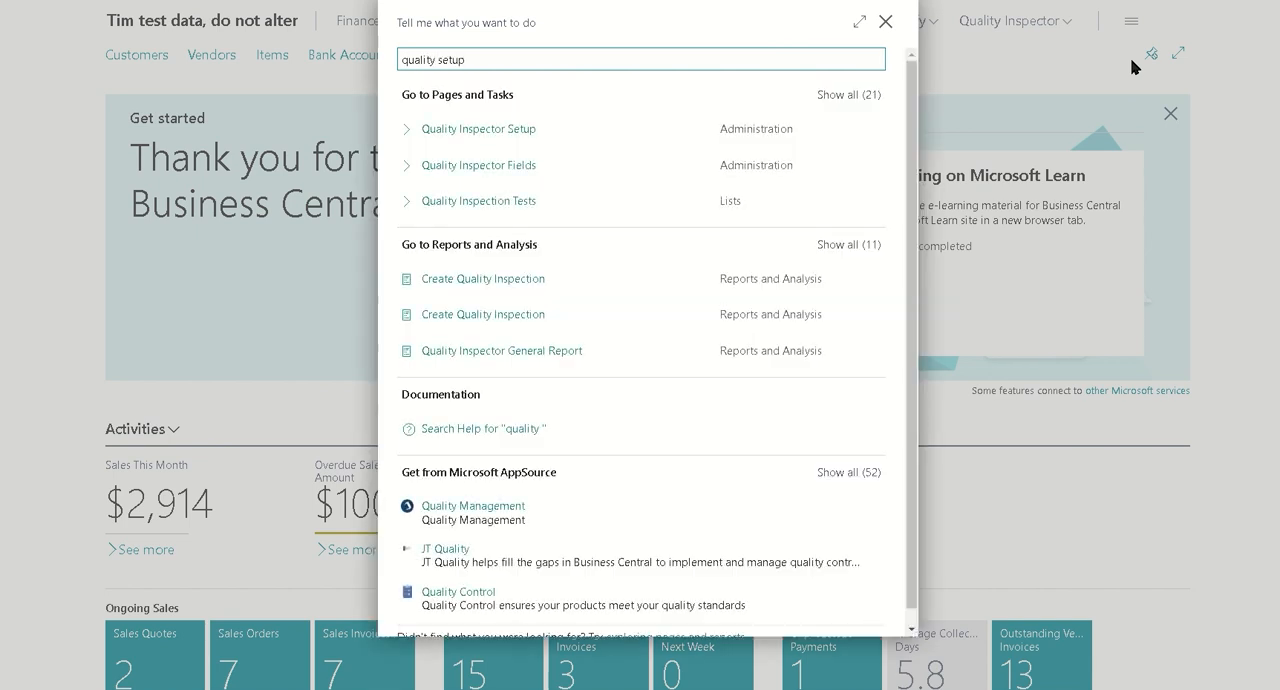
pyautogui.click(529, 129)
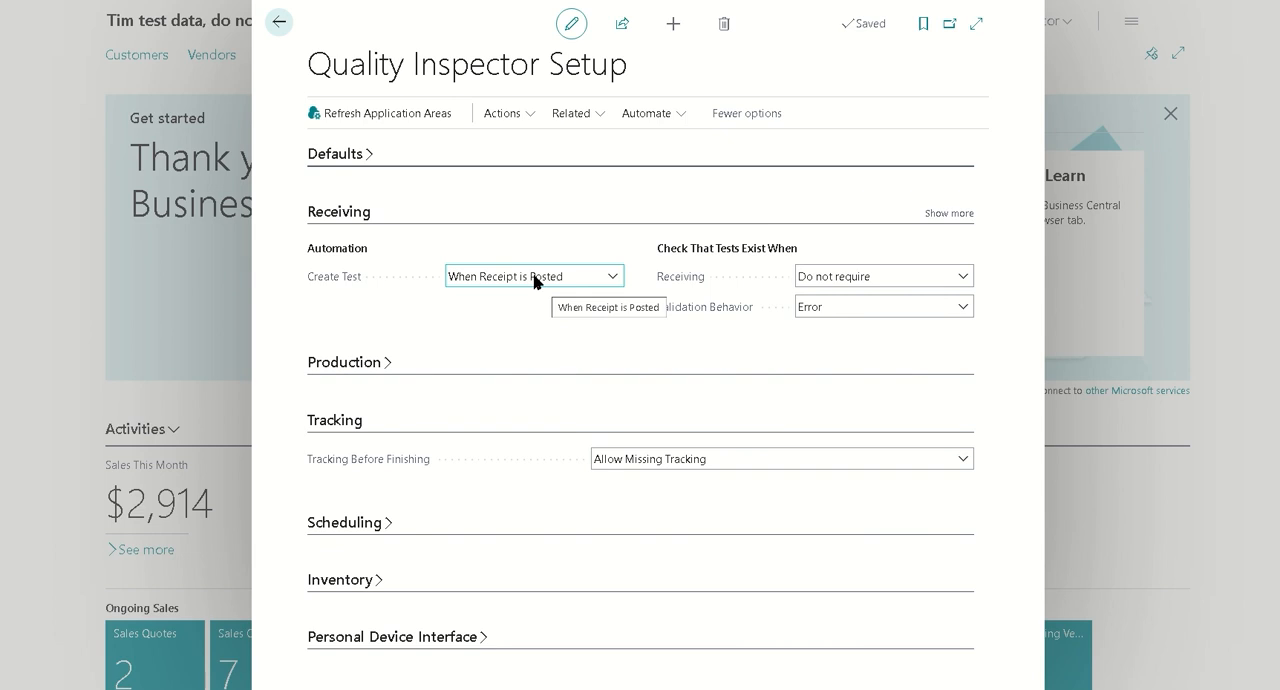
pyautogui.click(279, 22)
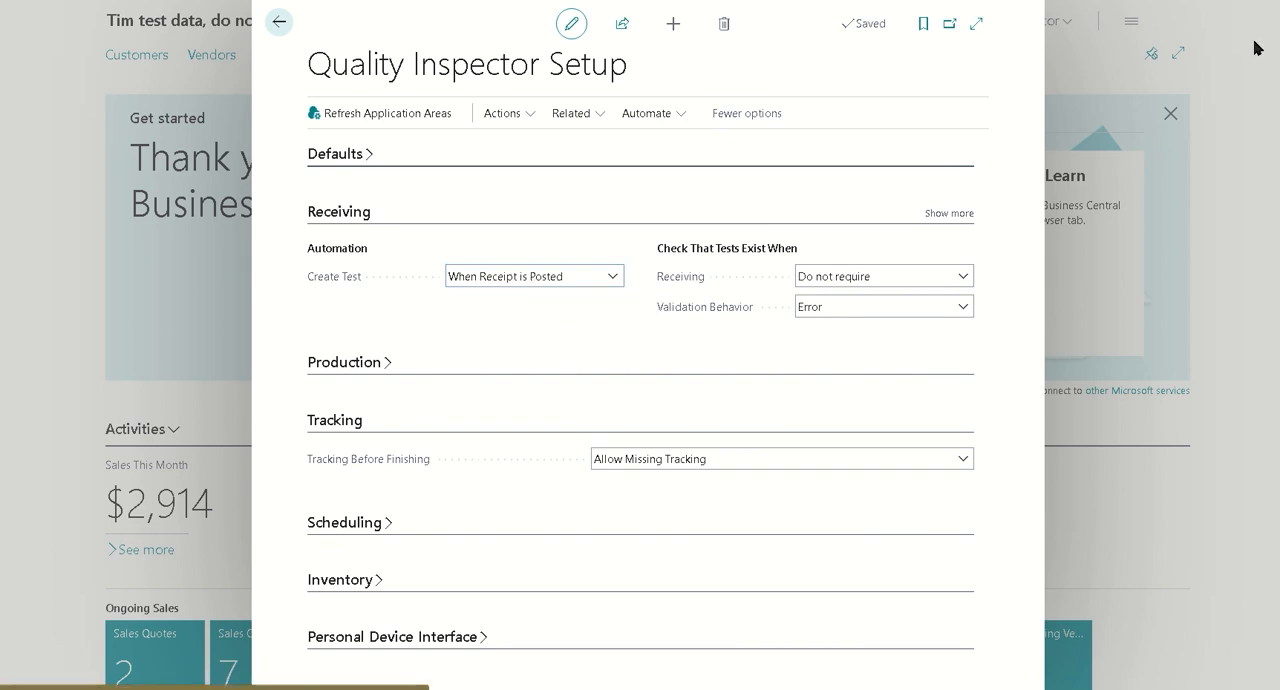
# Find the Quality Inspection Templates list and open the RECEIPTEXAMPLE template to review its test lines
pyautogui.hotkey('alt', 'q')
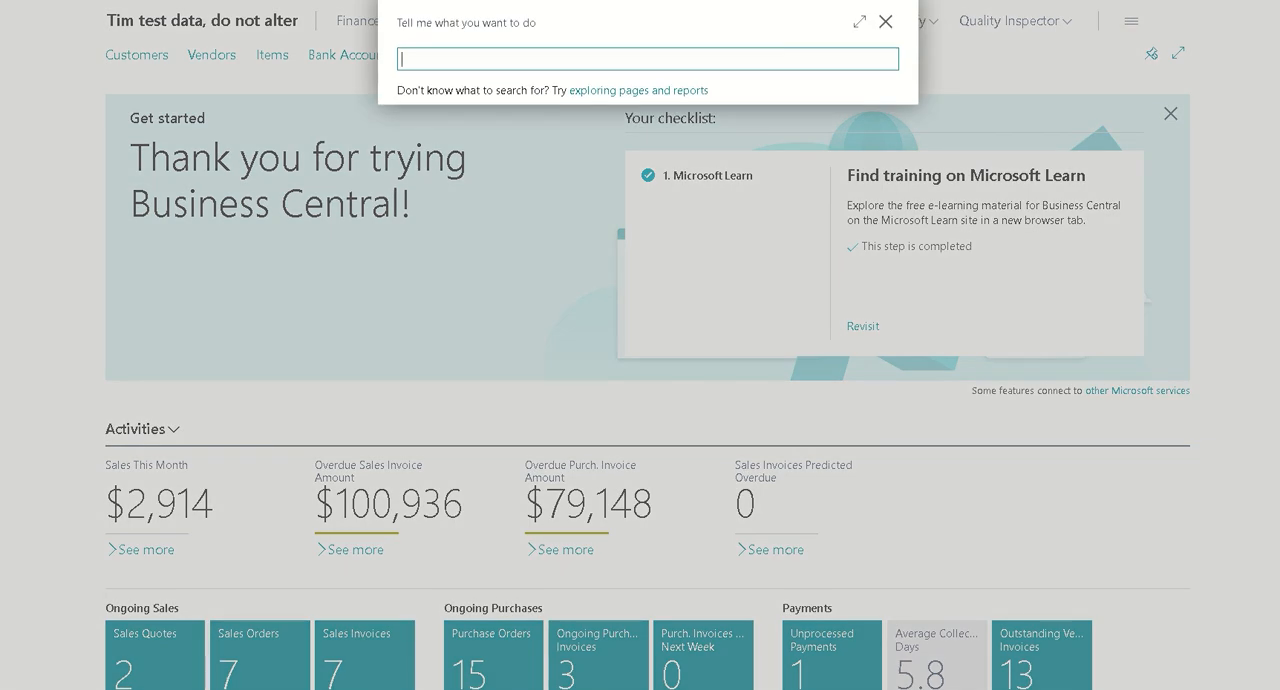
pyautogui.write('quality tempo')
pyautogui.press('BackSpace')
pyautogui.write('l')
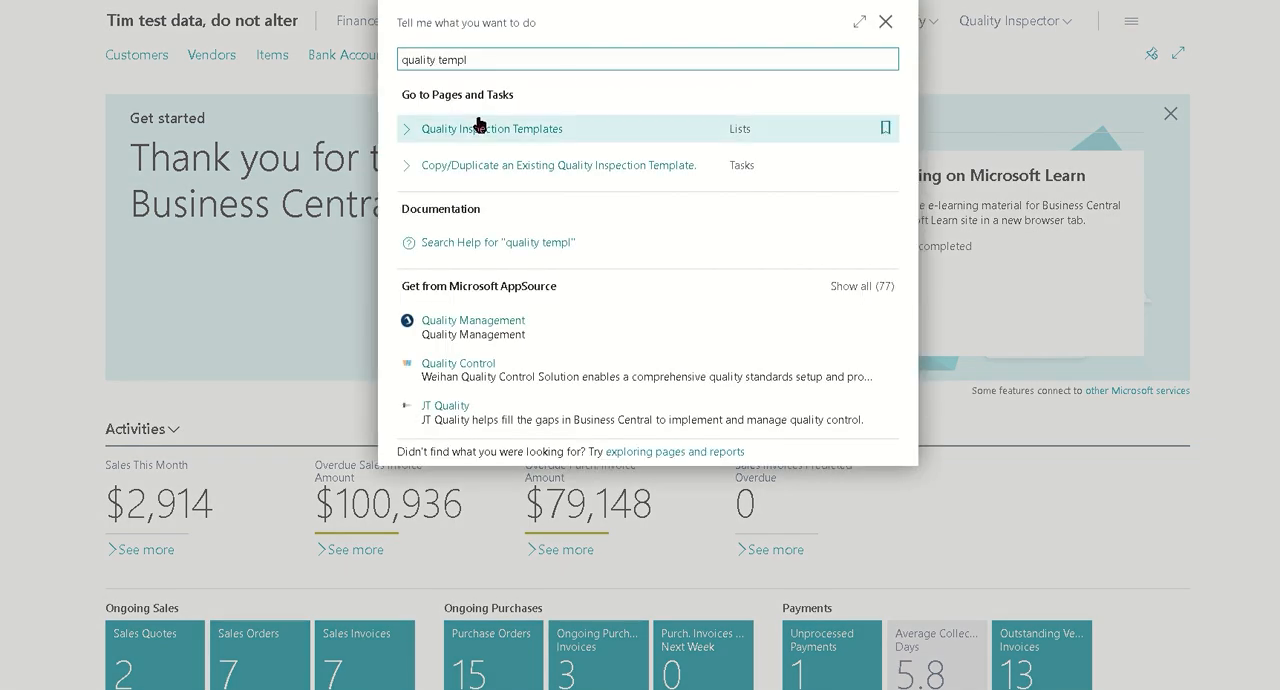
pyautogui.click(480, 126)
pyautogui.click(548, 206)
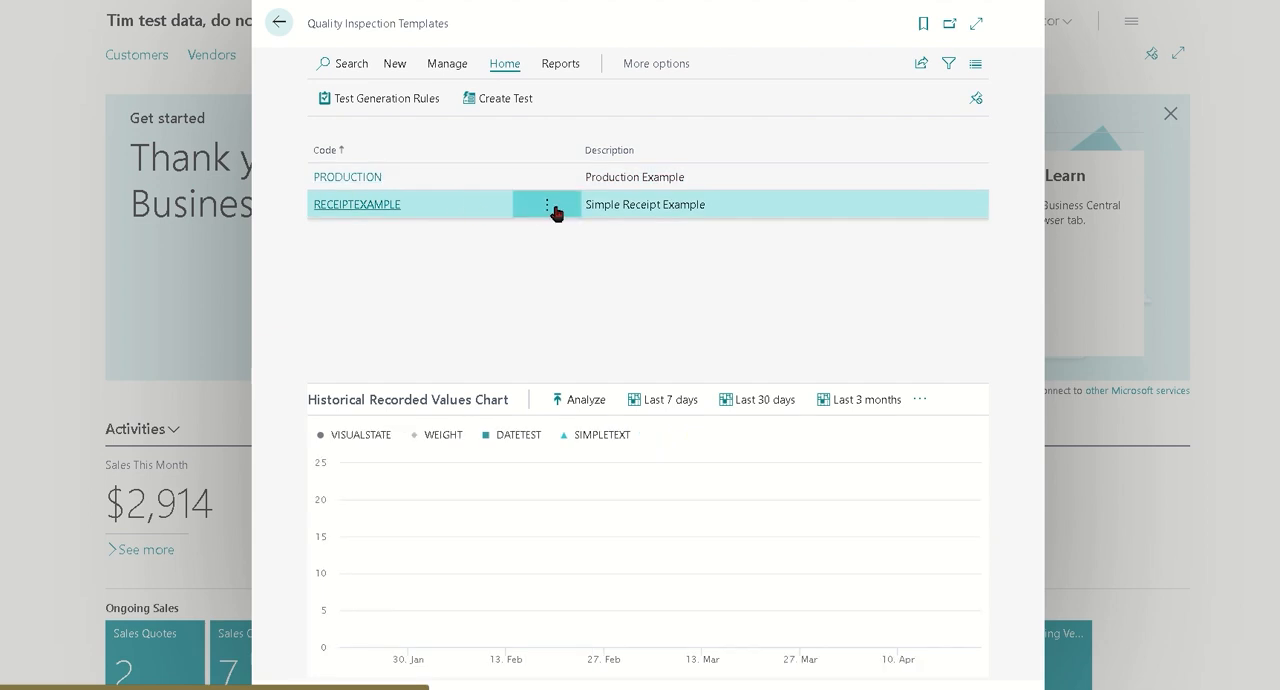
pyautogui.click(497, 474)
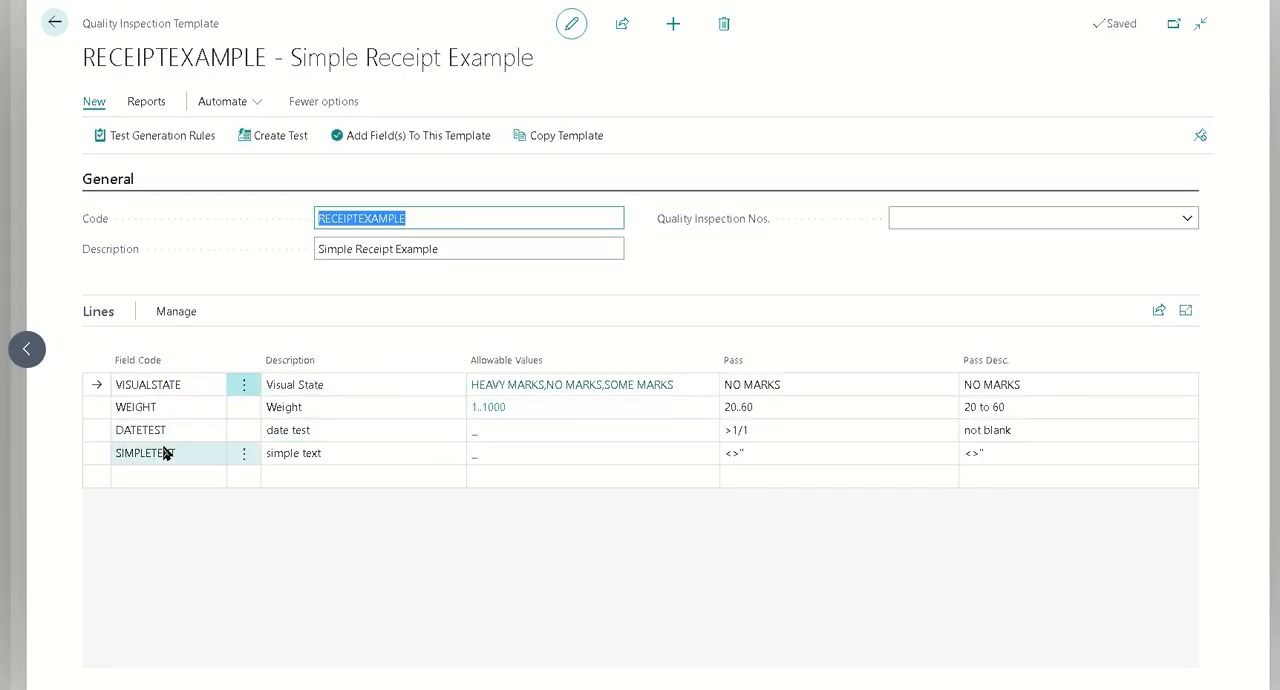
# Review the test generation rules of the RECEIPTEXAMPLE template, including the condition filter, and return to the home page
pyautogui.click(166, 140)
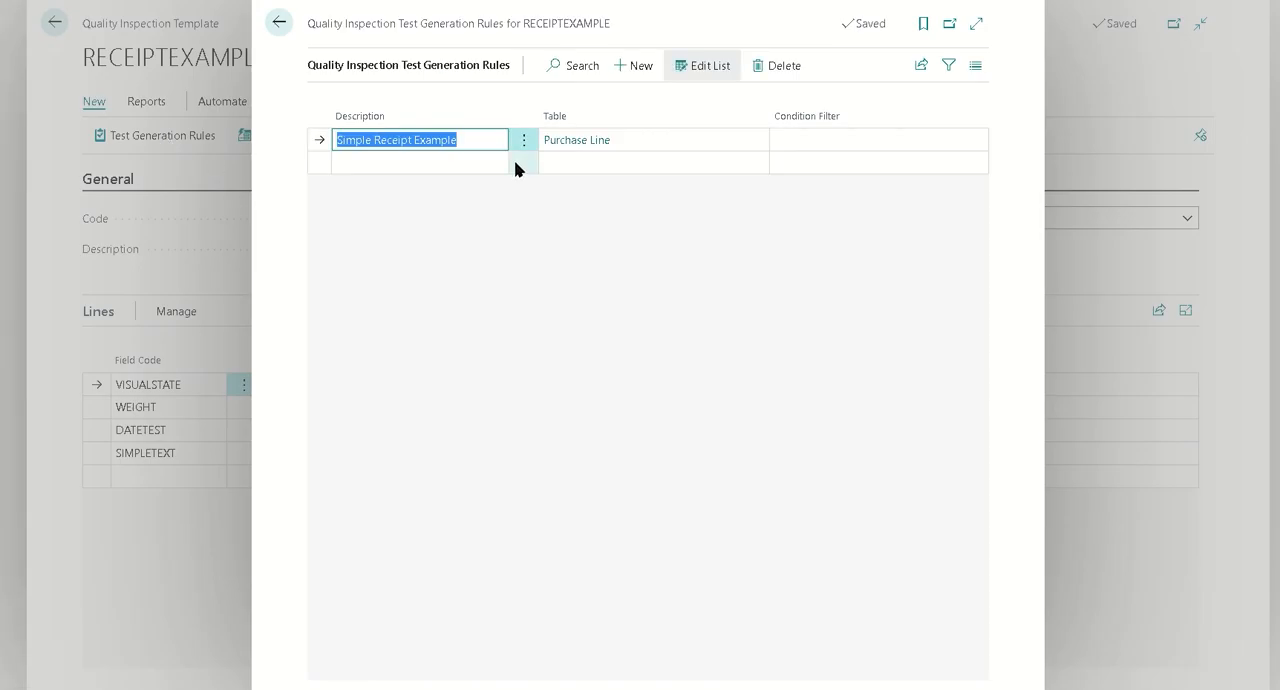
pyautogui.click(785, 143)
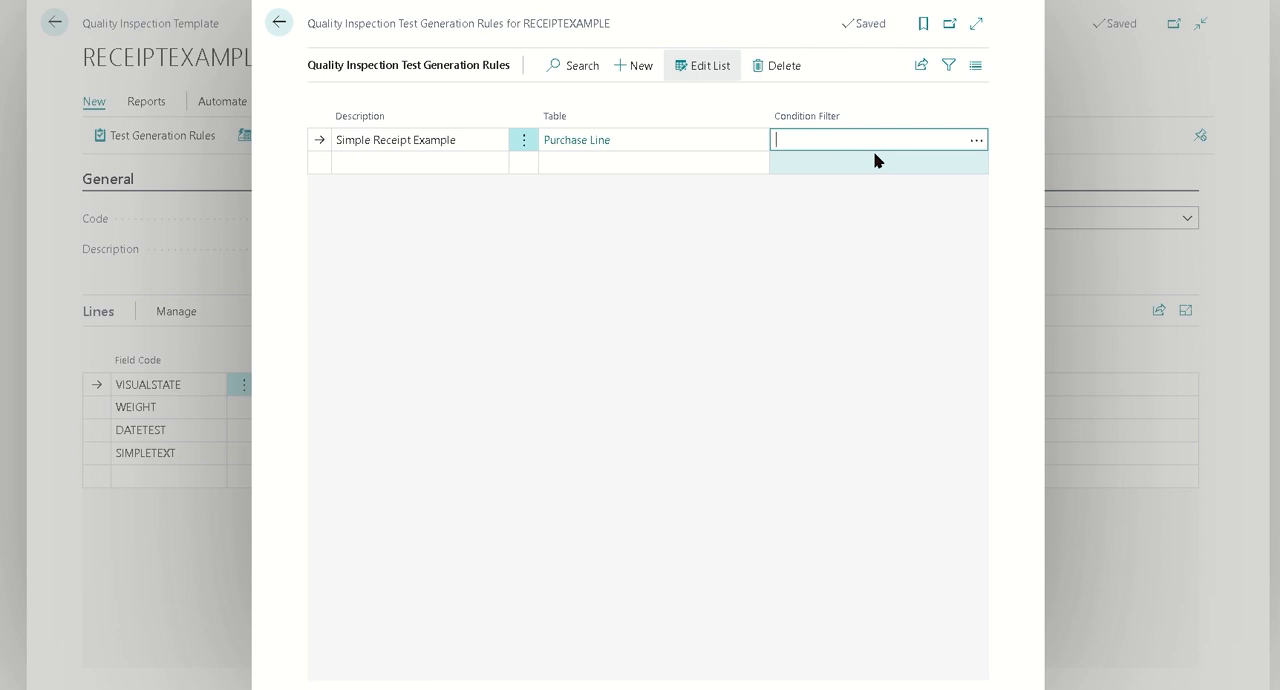
pyautogui.click(280, 23)
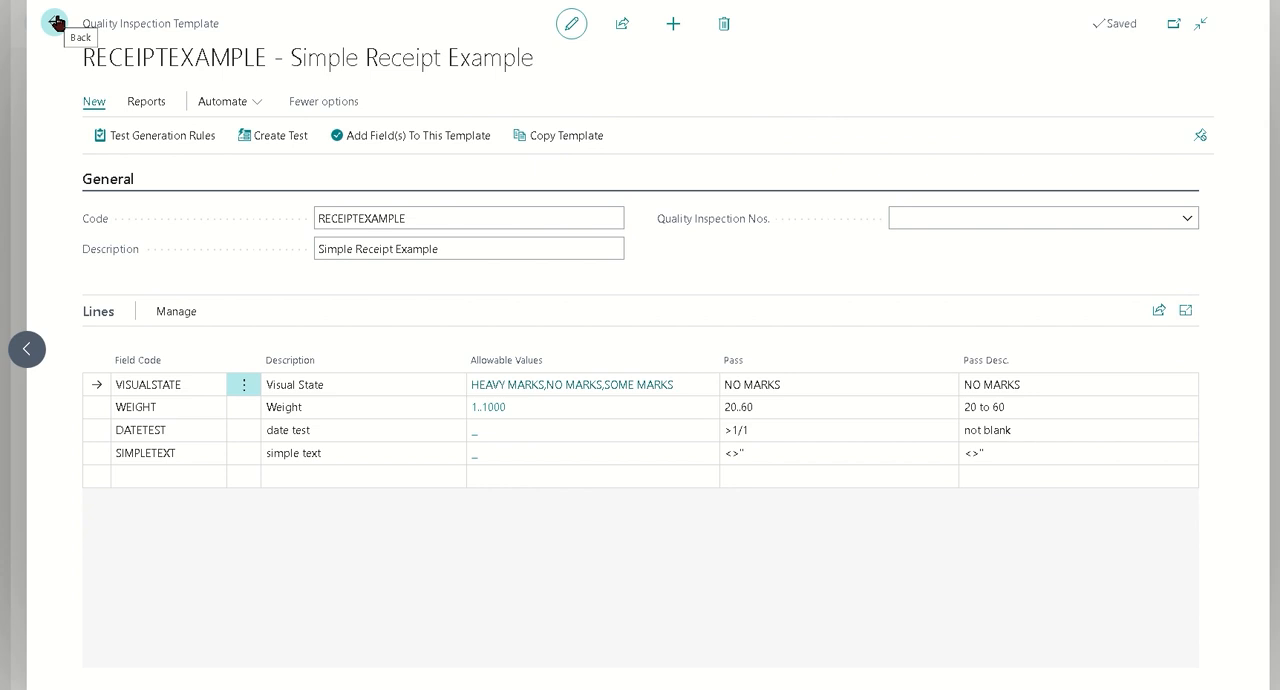
pyautogui.click(55, 22)
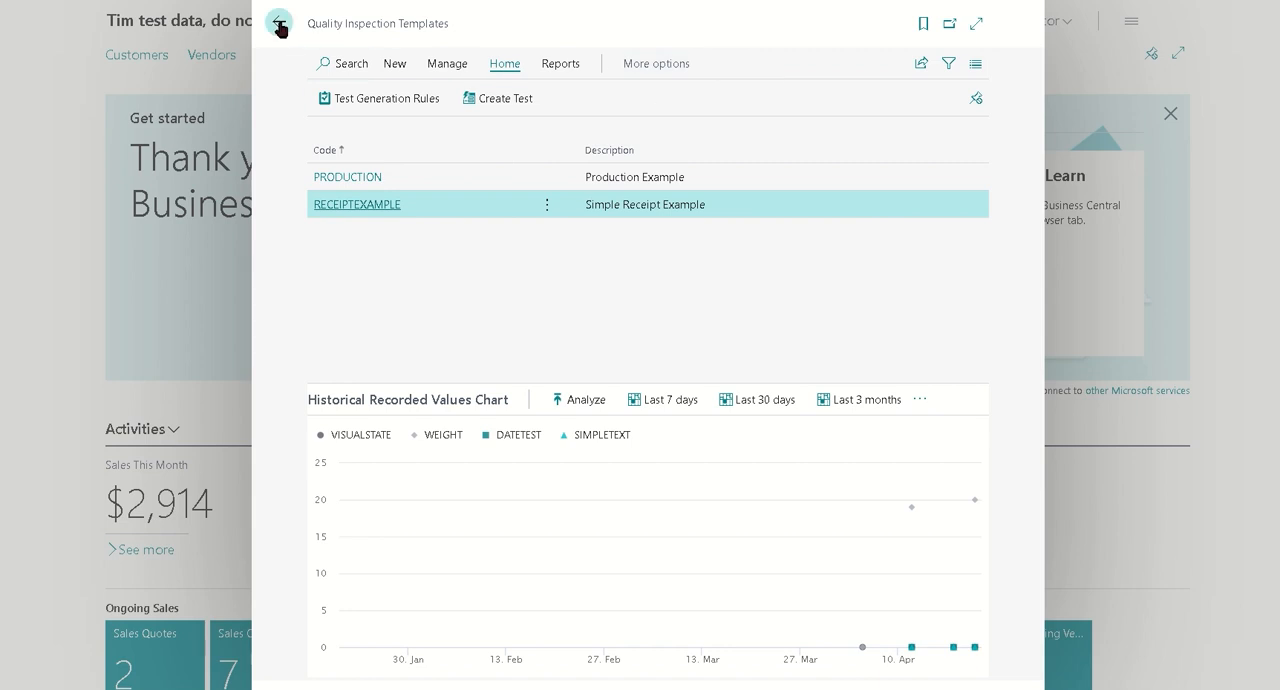
pyautogui.click(280, 27)
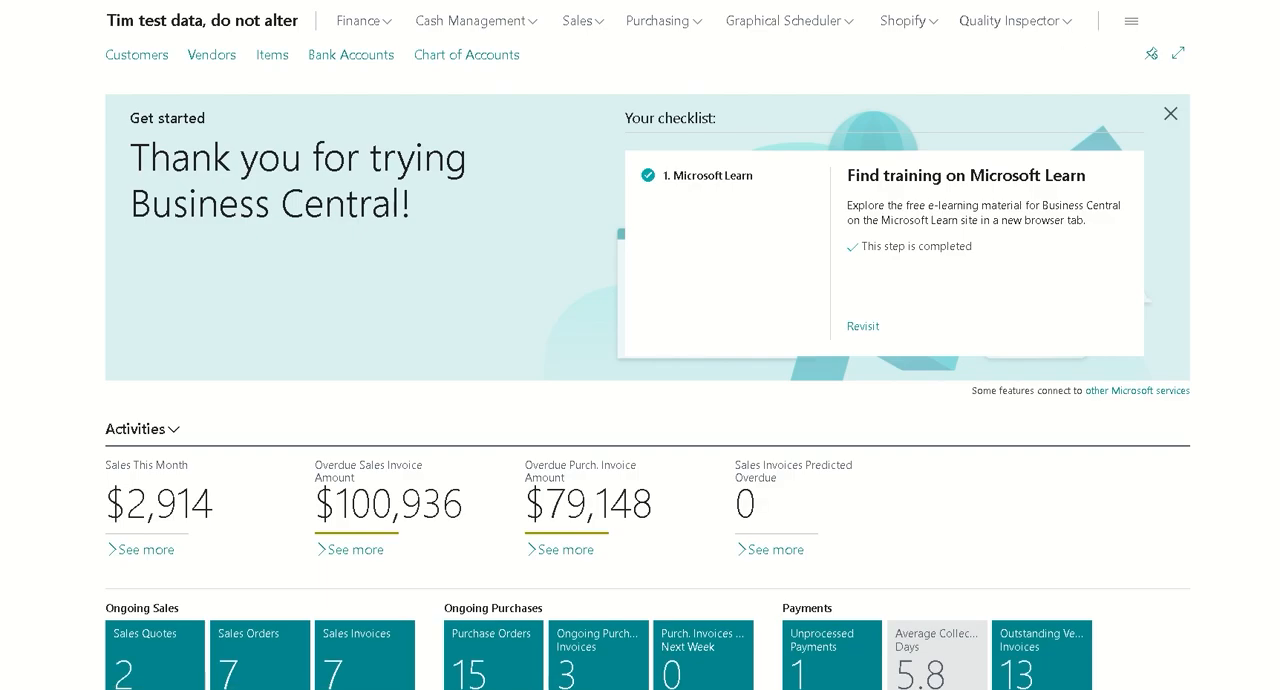
# Check the Workflow Integration option among the defaults in Quality Inspector Setup, and close the page
pyautogui.hotkey('alt', 'q')
pyautogui.write('qualit')
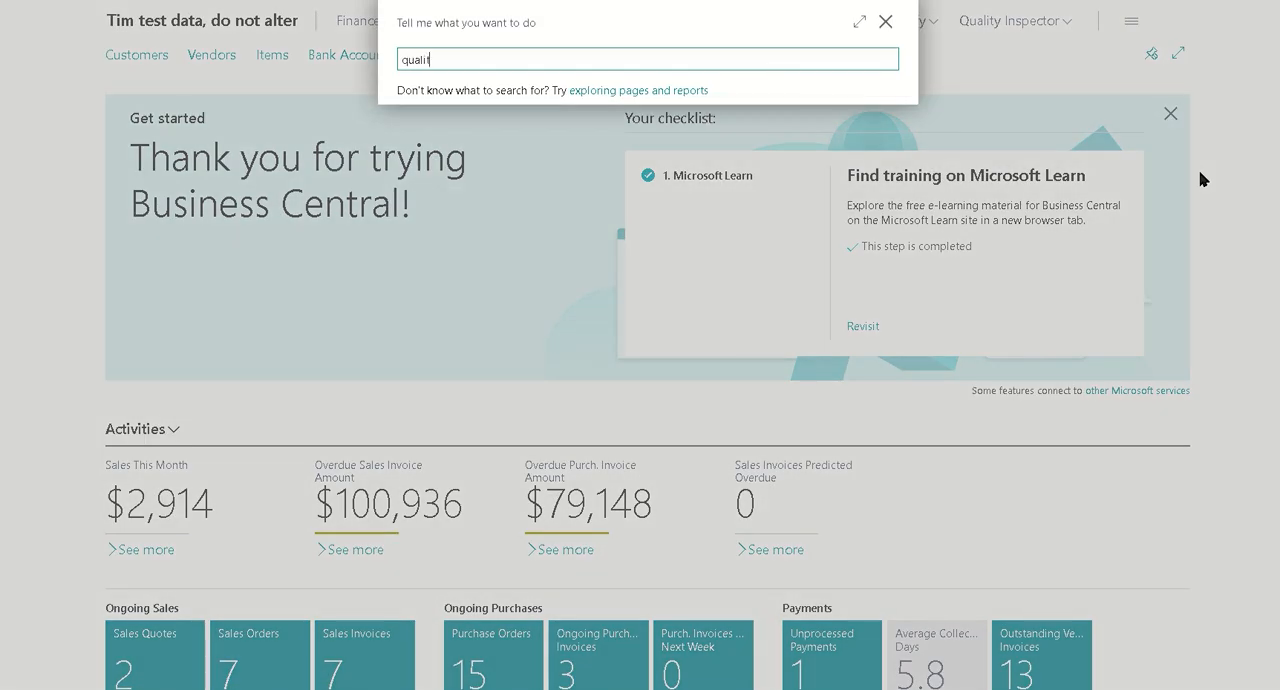
pyautogui.write('y setup')
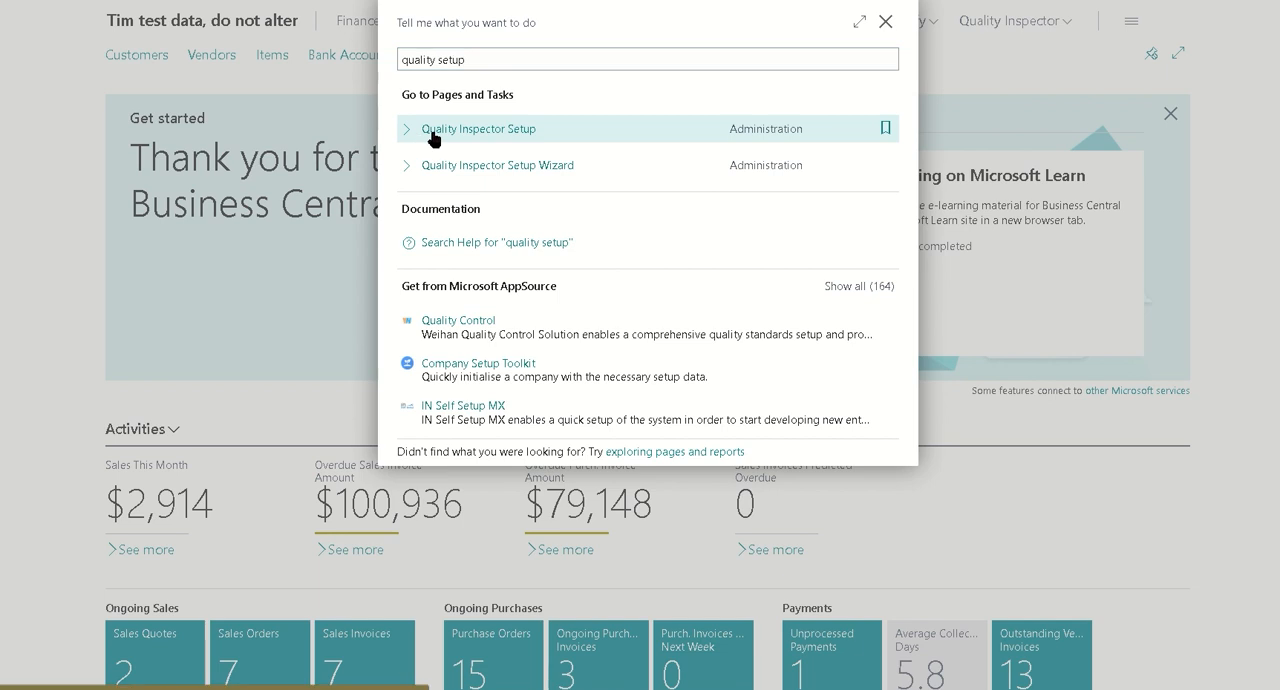
pyautogui.click(424, 135)
pyautogui.click(350, 157)
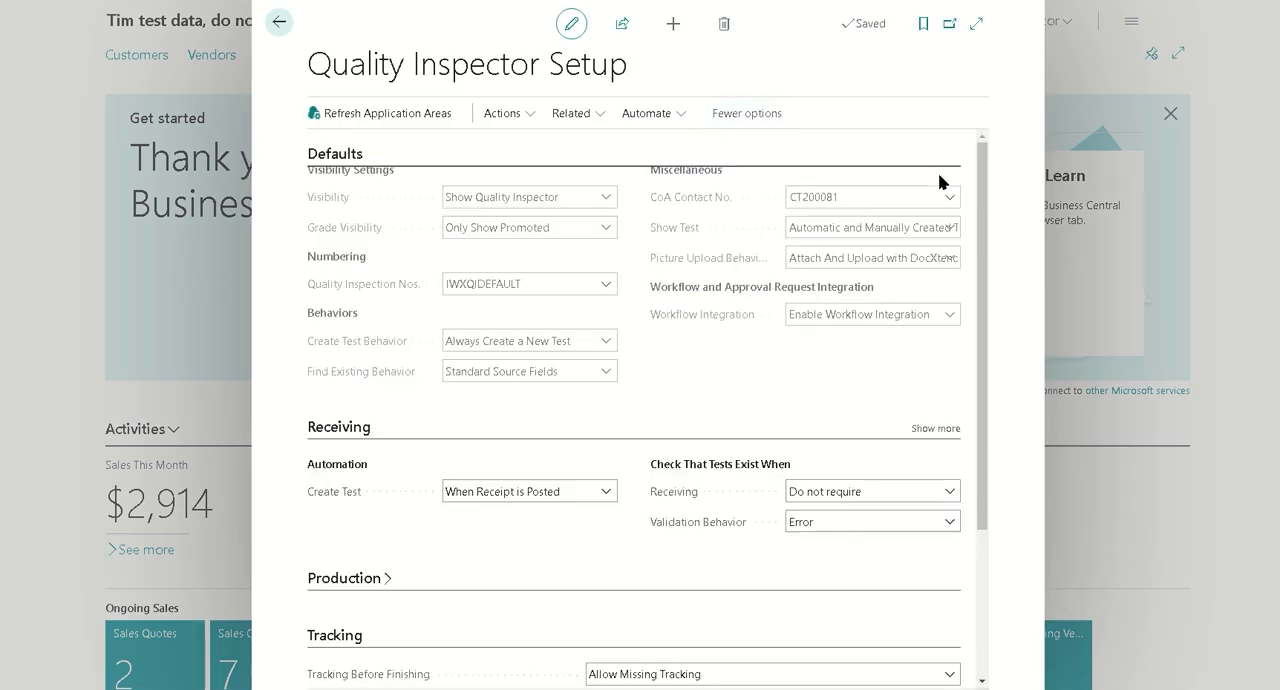
pyautogui.click(843, 338)
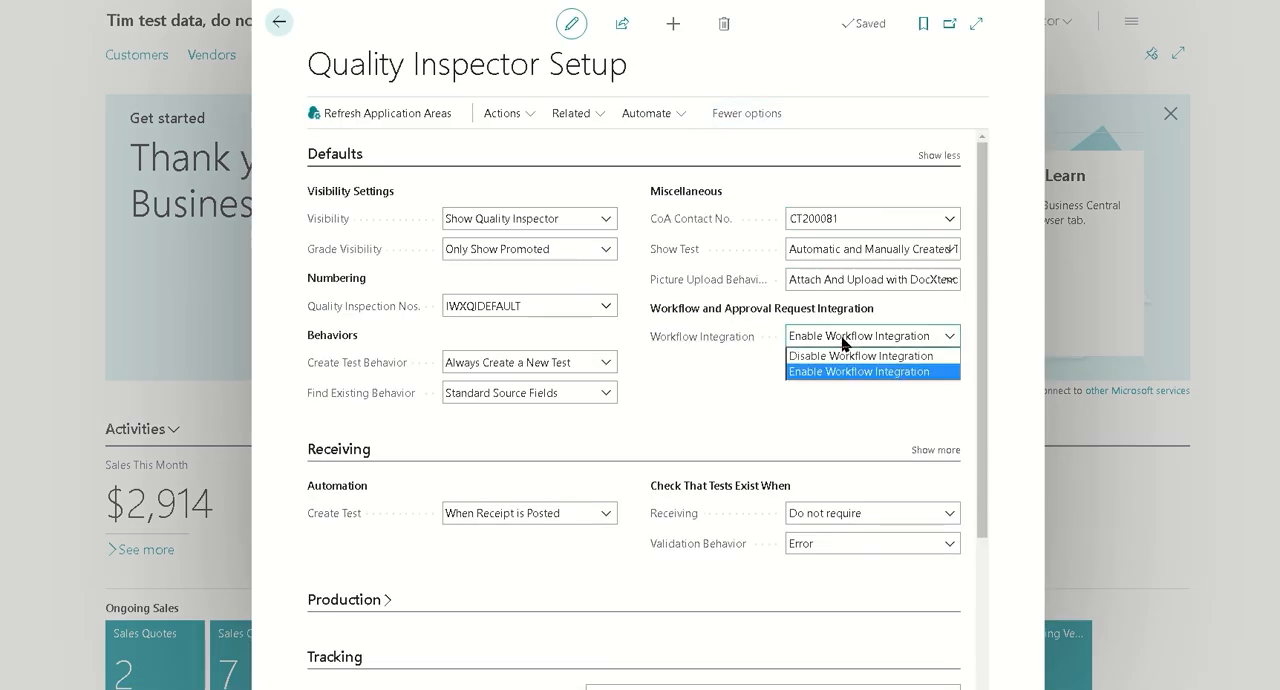
pyautogui.click(843, 340)
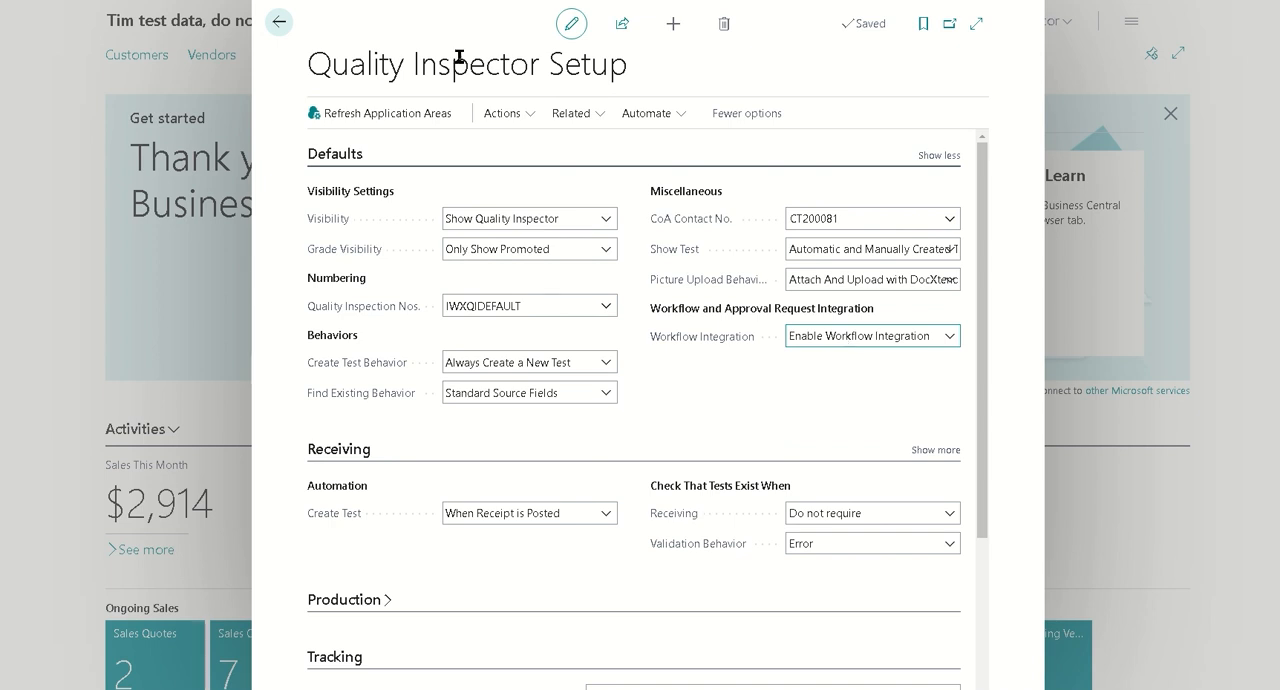
pyautogui.click(279, 22)
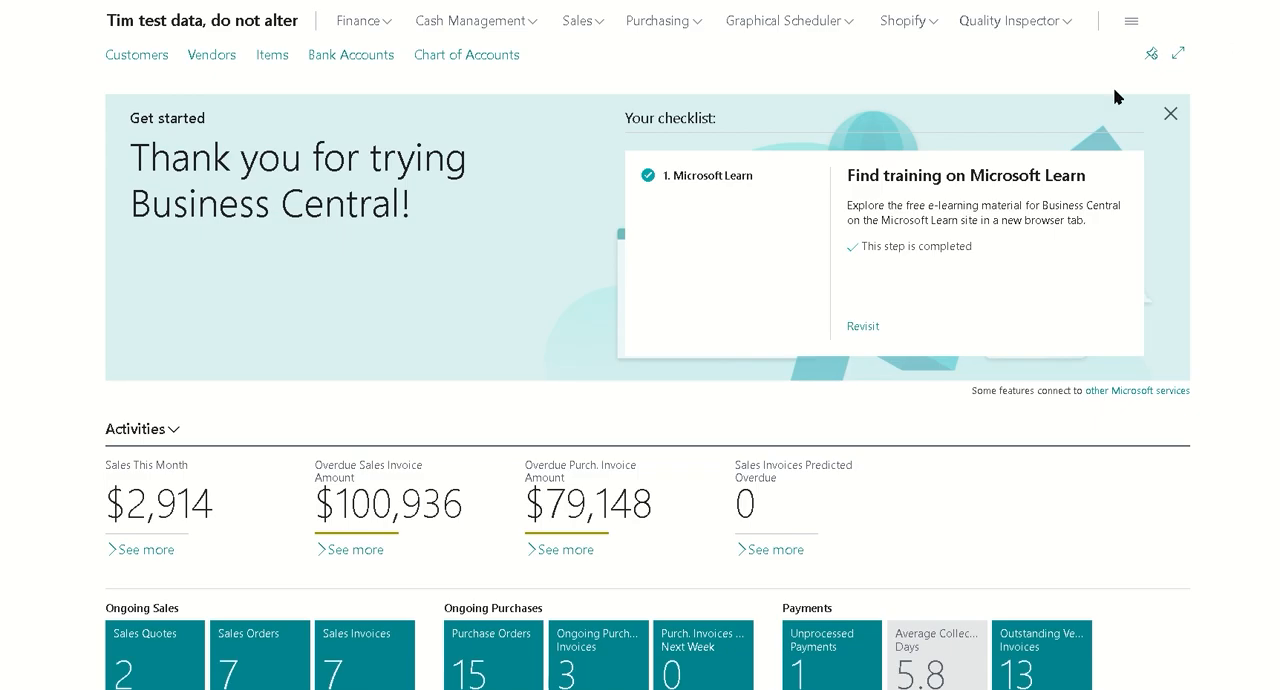
# Find the Workflows list and create a new blank workflow
pyautogui.hotkey('alt', 'q')
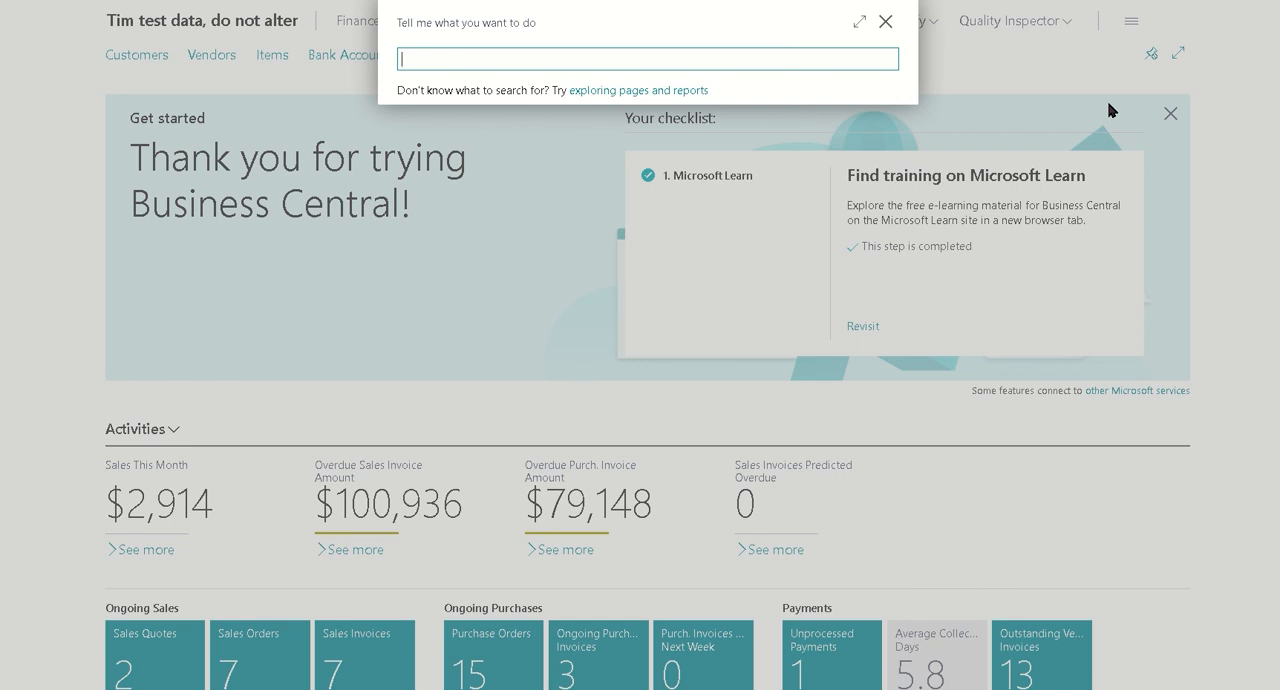
pyautogui.write('workflow')
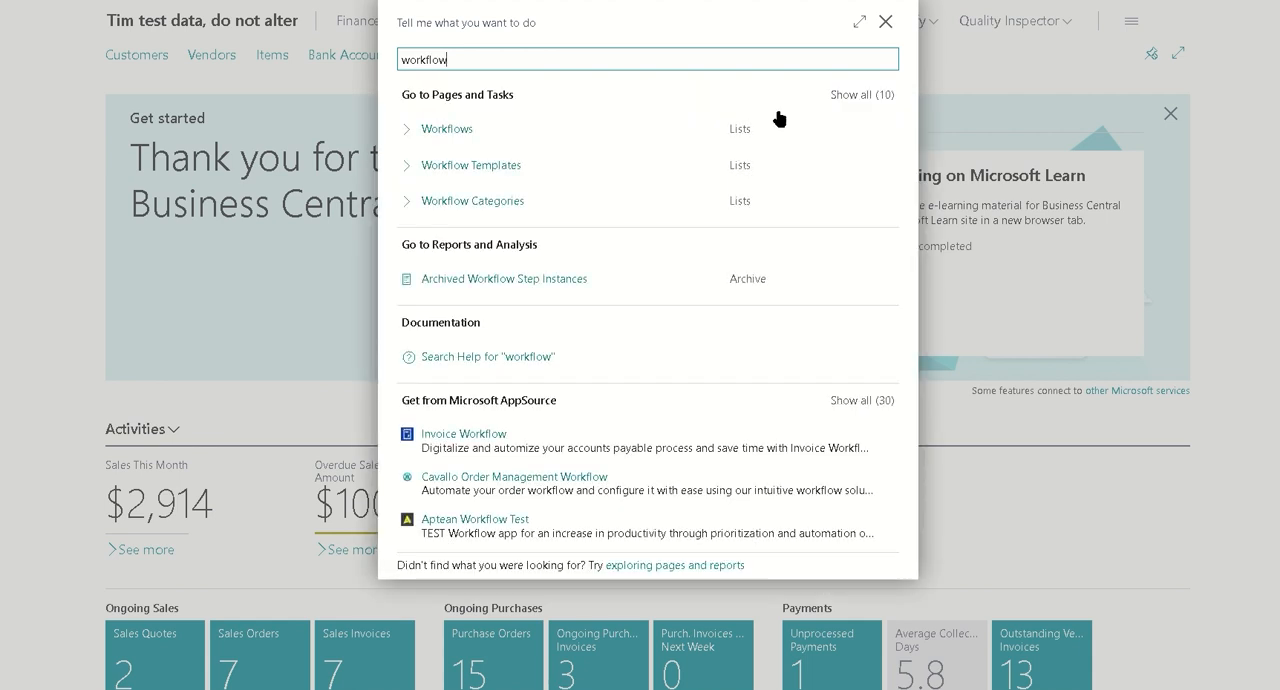
pyautogui.click(448, 129)
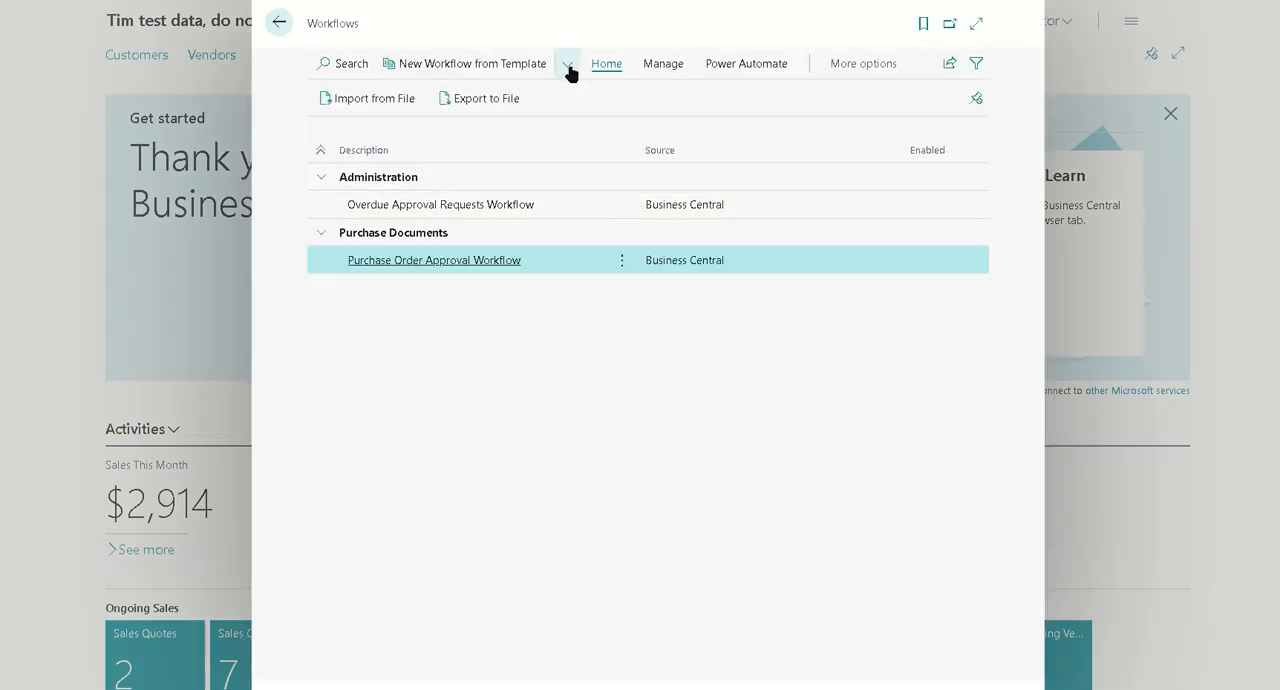
pyautogui.click(567, 64)
pyautogui.click(475, 166)
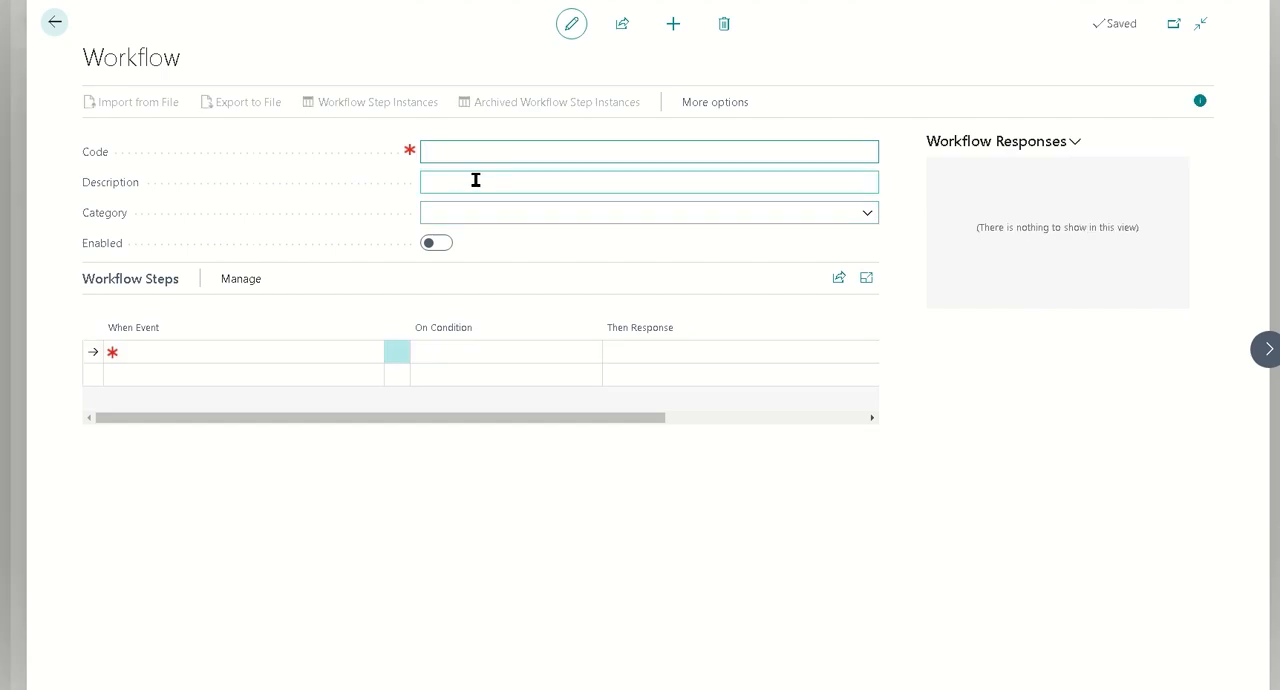
# Give the new workflow the code AUTOBLOCK and the description "Automatically Block Lot With a Test"
pyautogui.write('AutoBlock')
pyautogui.press('Tab')
pyautogui.write('A')
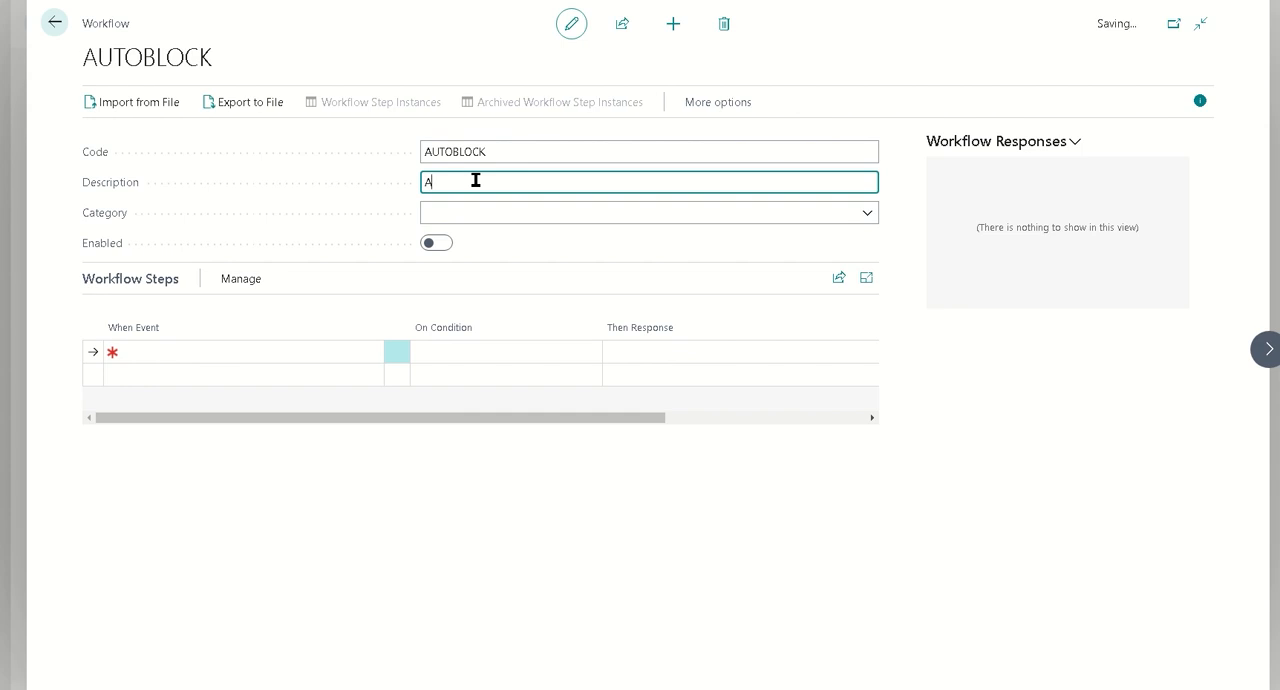
pyautogui.write('utomatically Block Lot With a Test')
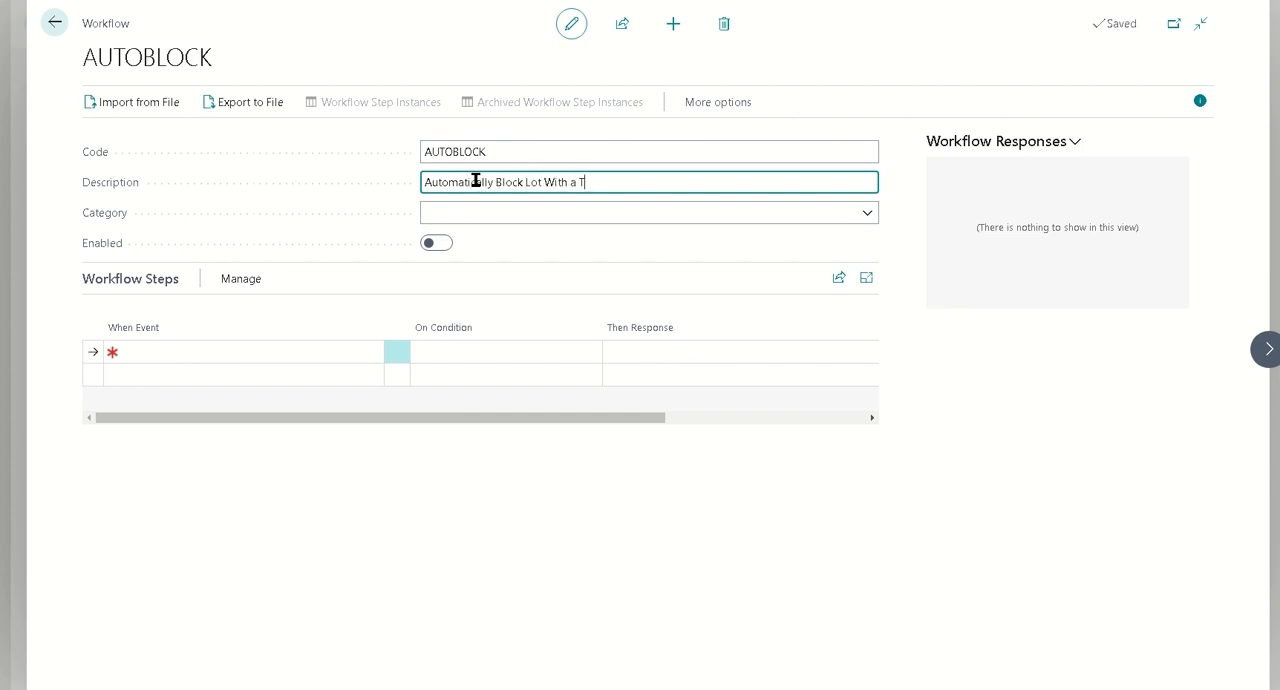
pyautogui.press('Tab')
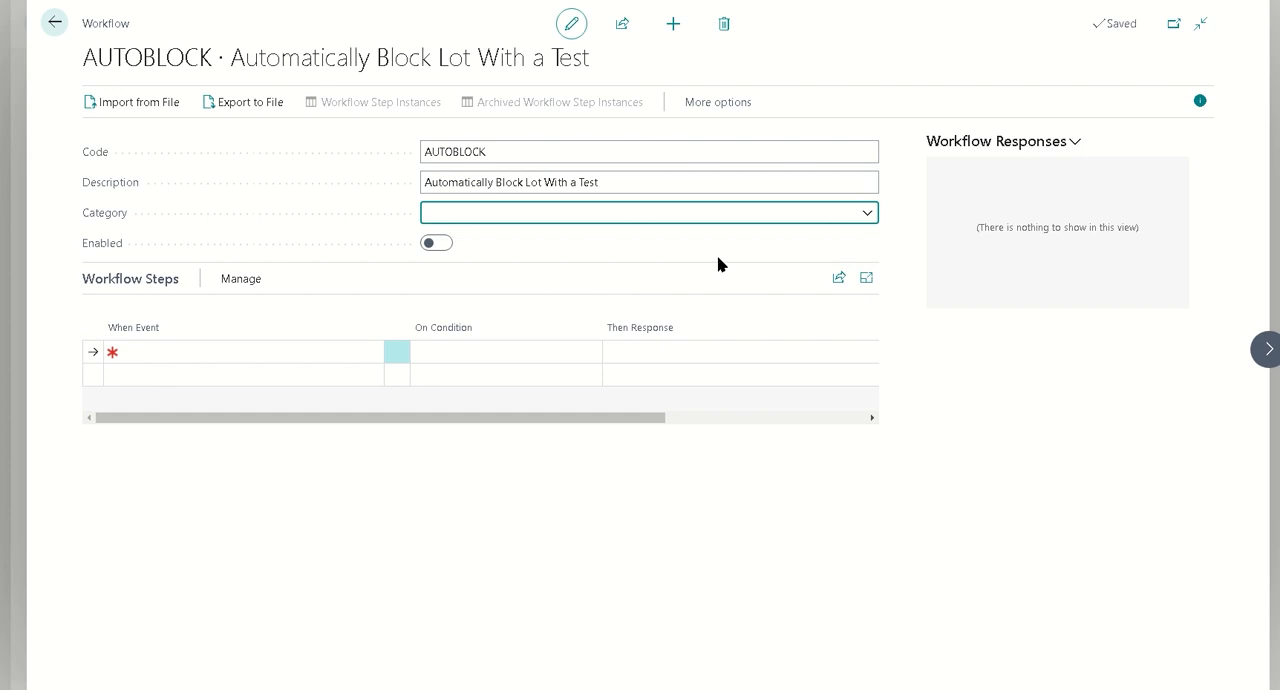
# Assign the AUTOBLOCK workflow to the QIEXAMPLE category (Quality Inspection Examples)
pyautogui.click(869, 216)
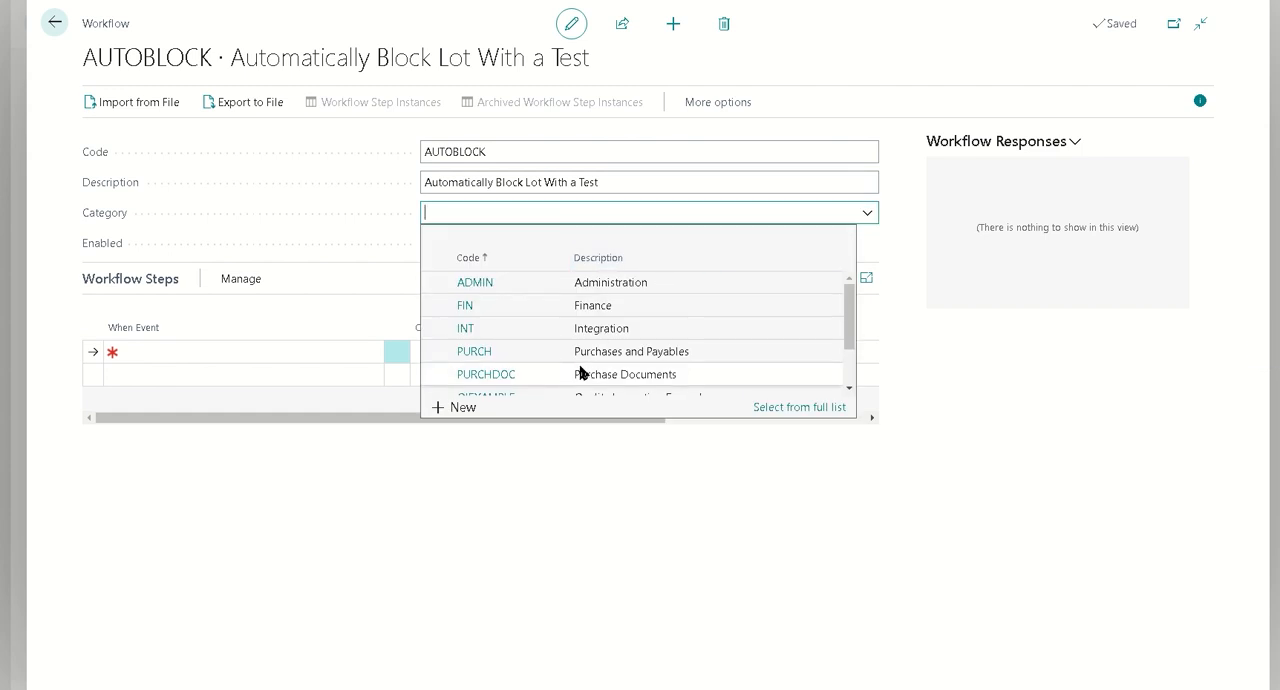
pyautogui.scroll(-1, 580, 372)
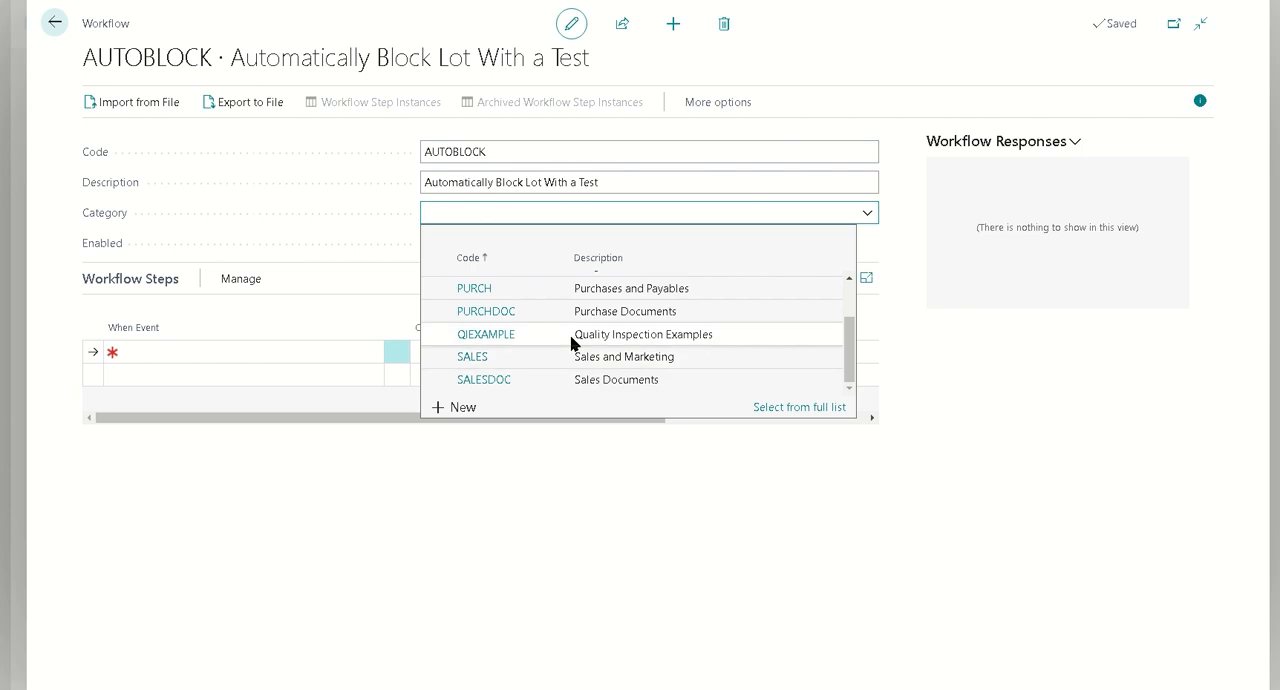
pyautogui.click(588, 334)
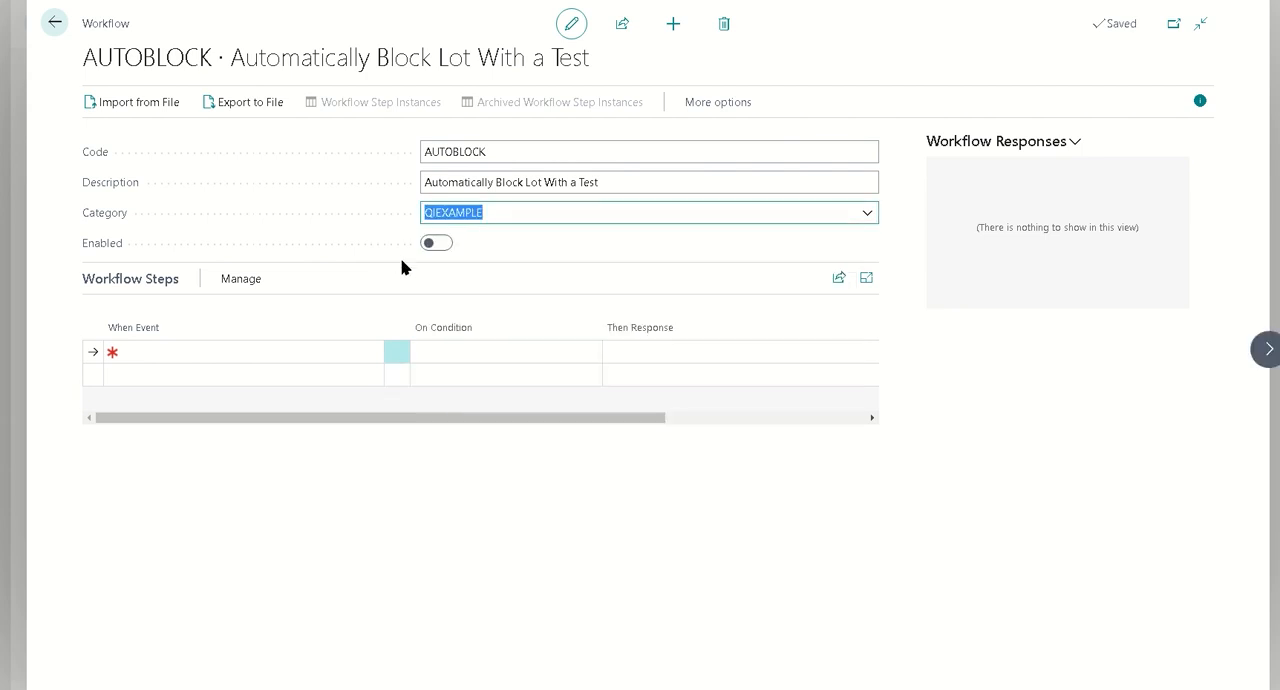
# Set the first workflow step's event to "A Quality Inspection Test is created"
pyautogui.click(369, 358)
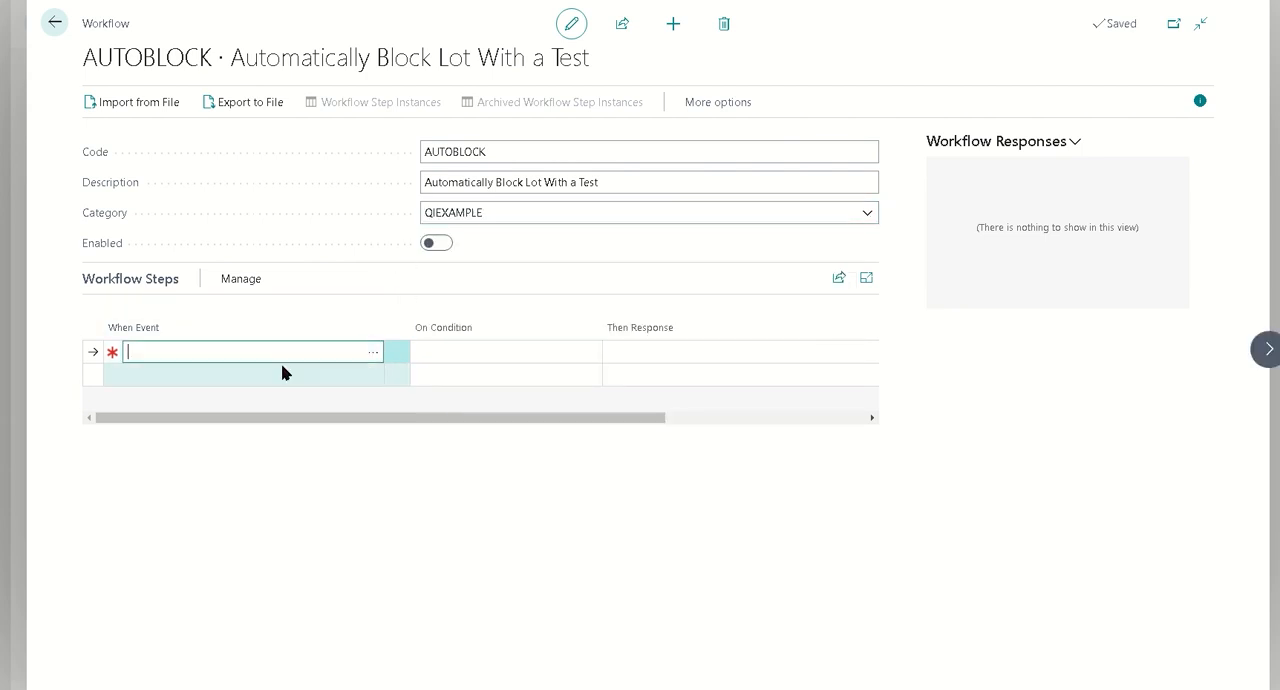
pyautogui.click(371, 358)
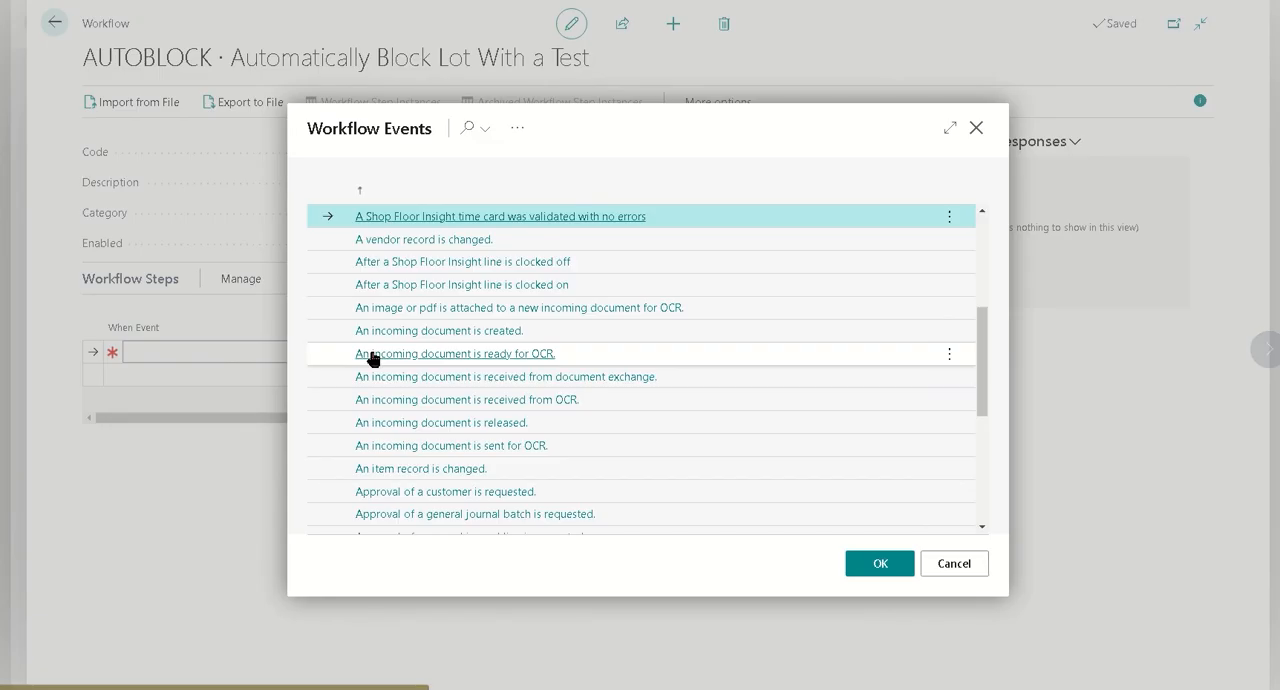
pyautogui.scroll(3, 660, 366)
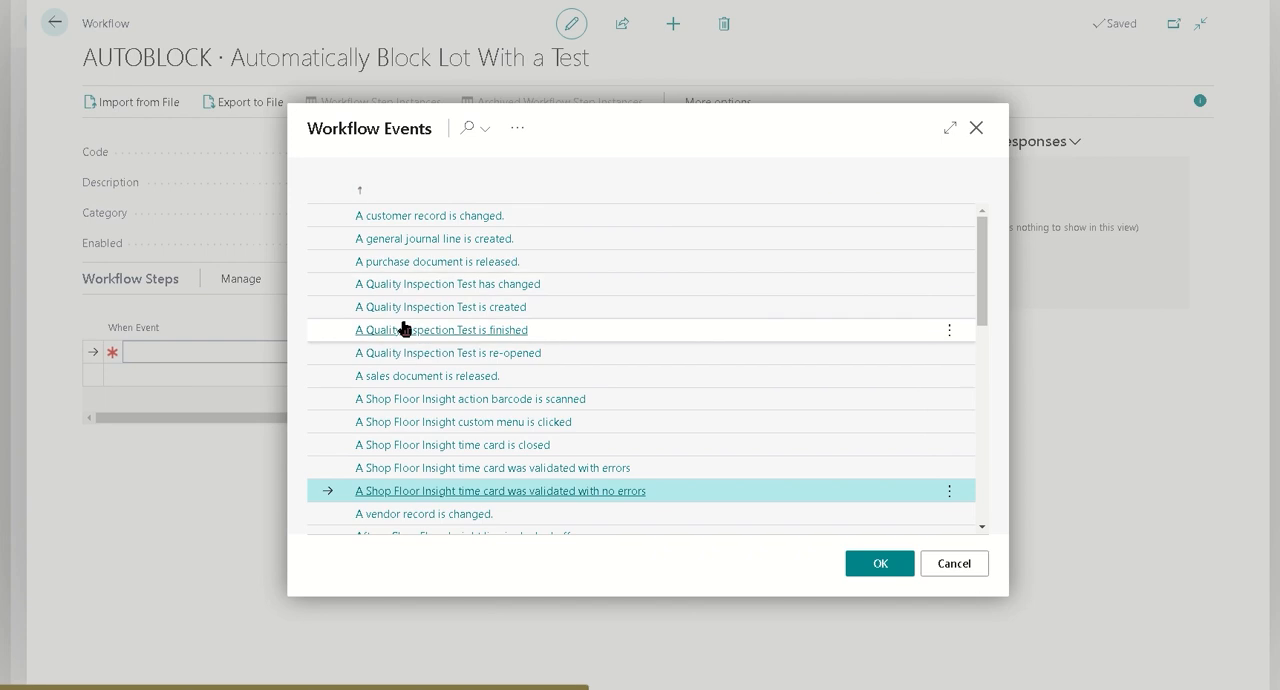
pyautogui.click(558, 310)
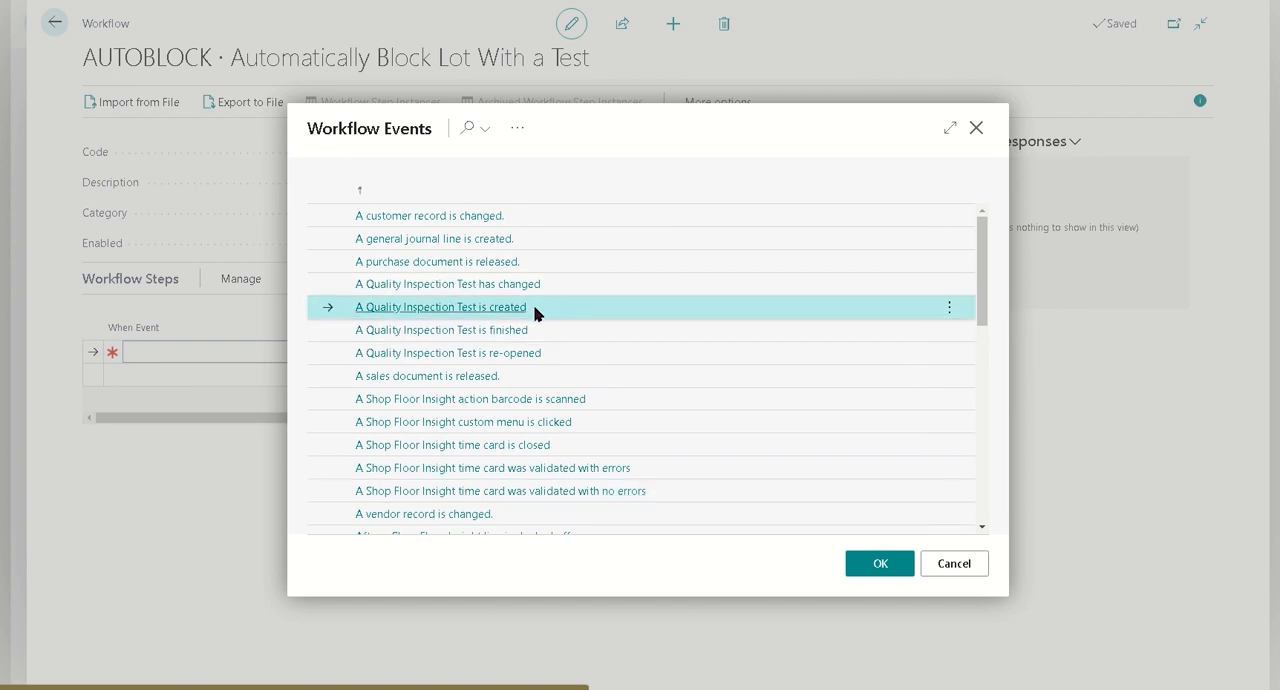
pyautogui.click(884, 564)
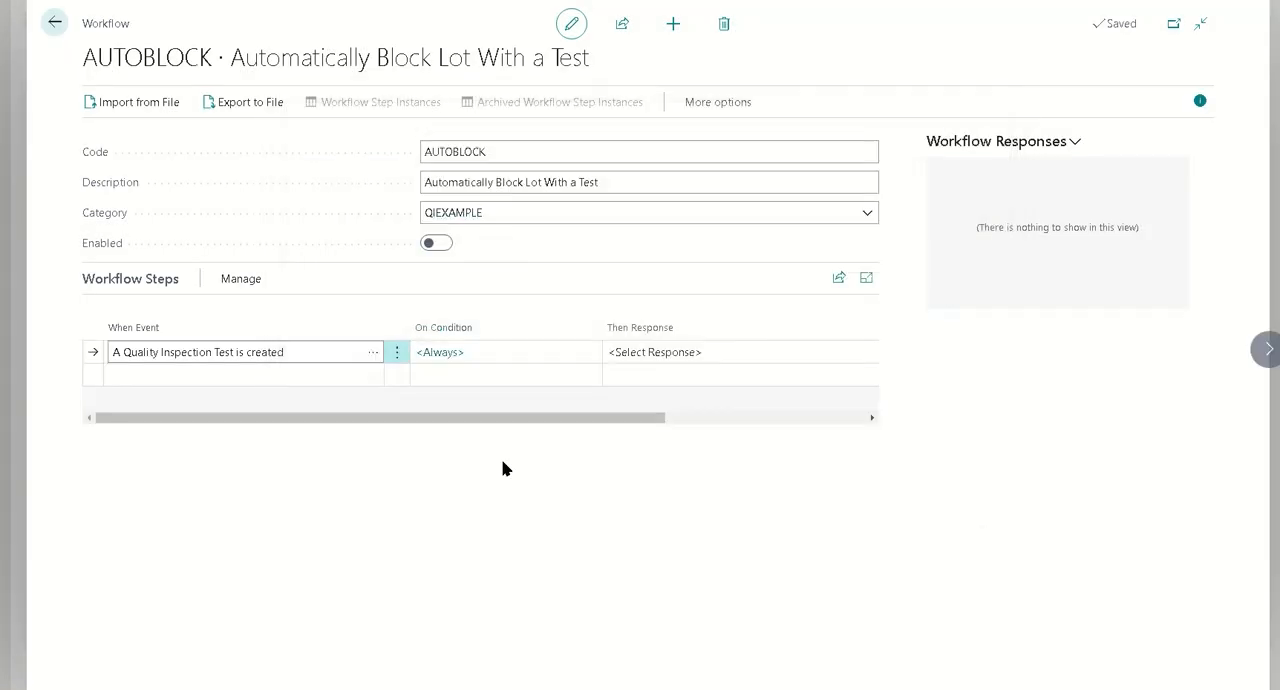
pyautogui.click(440, 352)
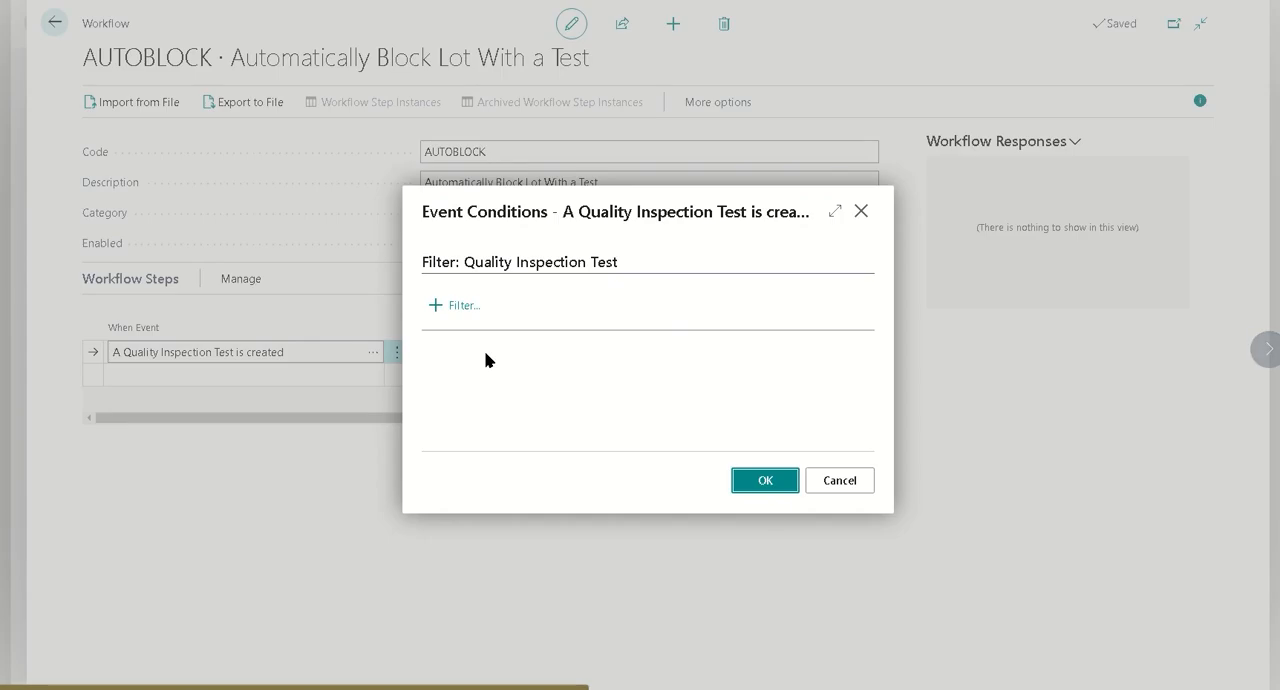
pyautogui.click(457, 305)
pyautogui.scroll(-1, 536, 220)
pyautogui.scroll(-10, 541, 248)
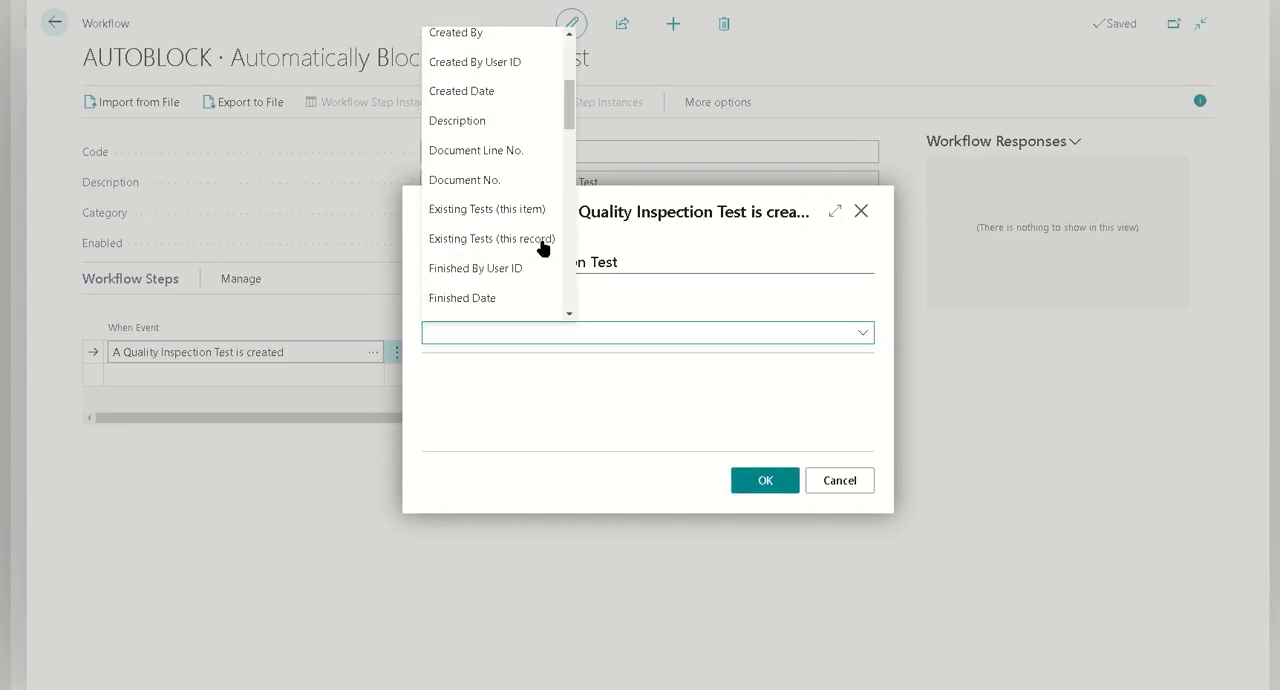
pyautogui.scroll(-8, 541, 250)
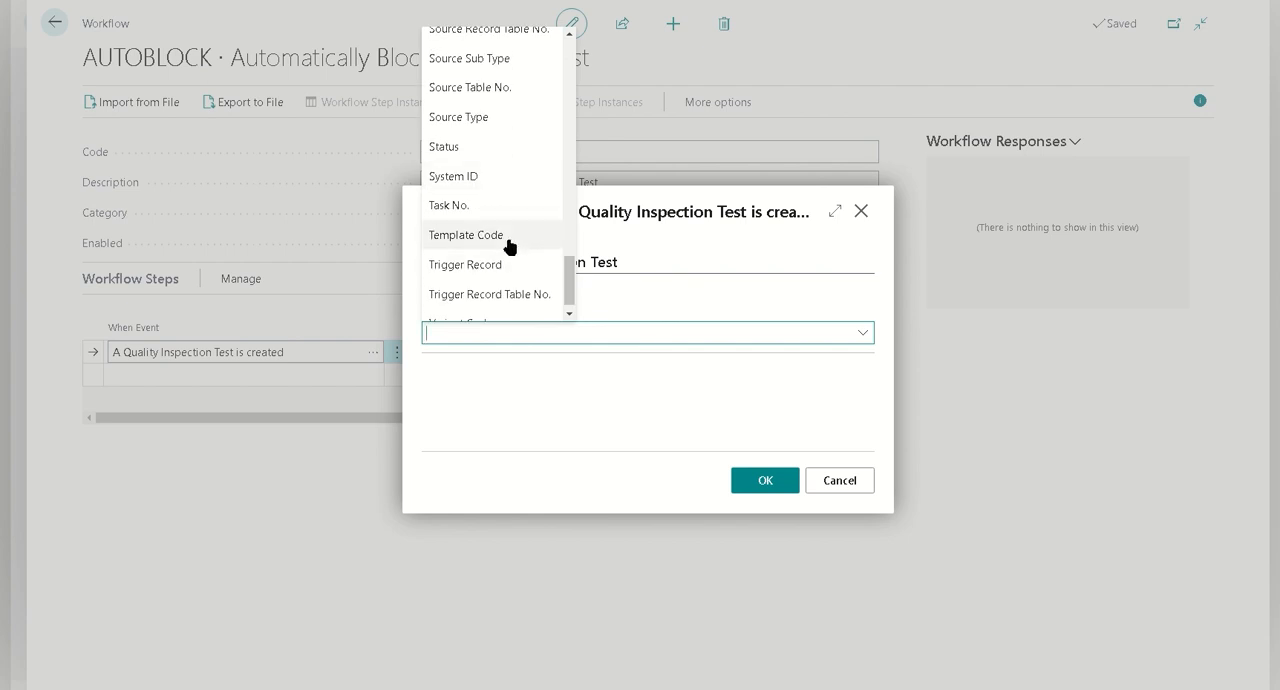
pyautogui.click(508, 236)
pyautogui.click(862, 300)
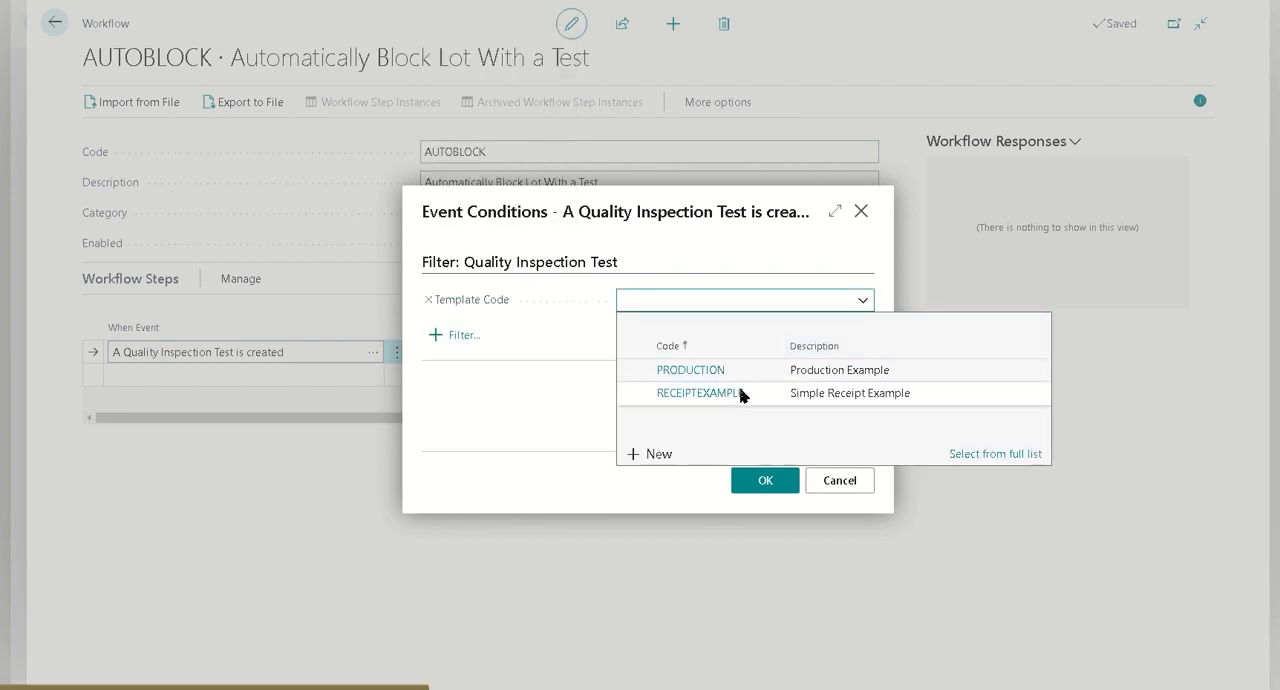
pyautogui.click(740, 392)
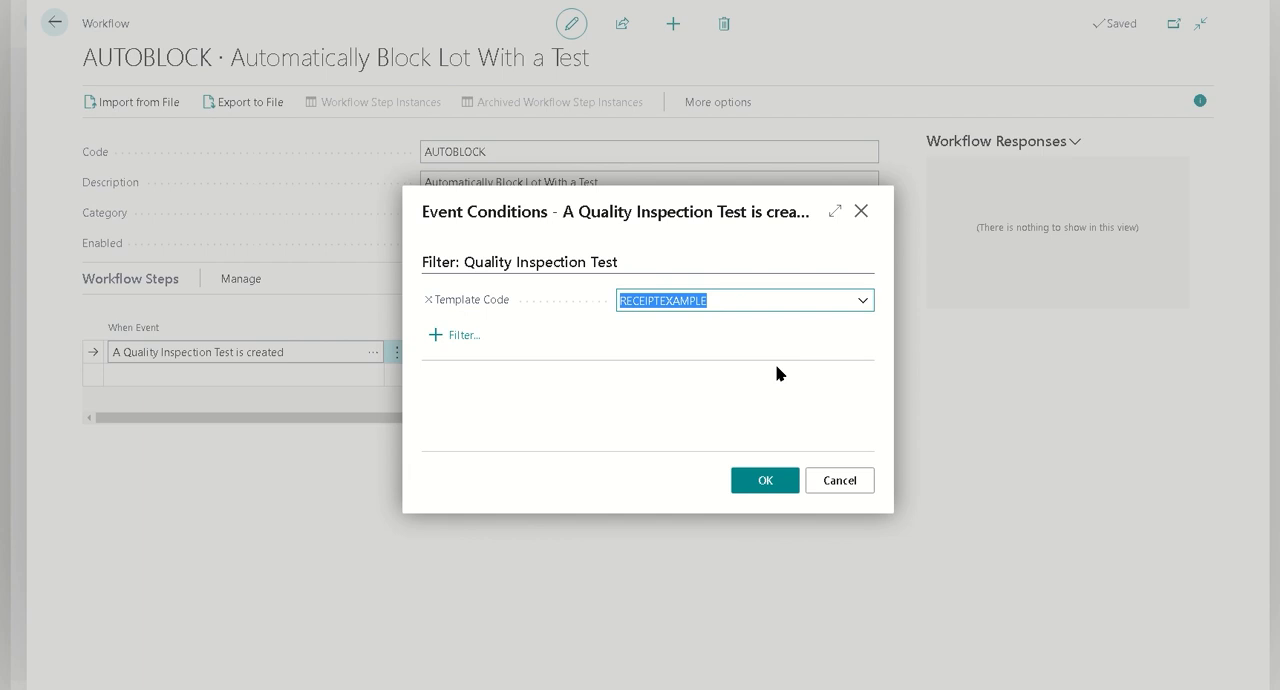
pyautogui.click(812, 480)
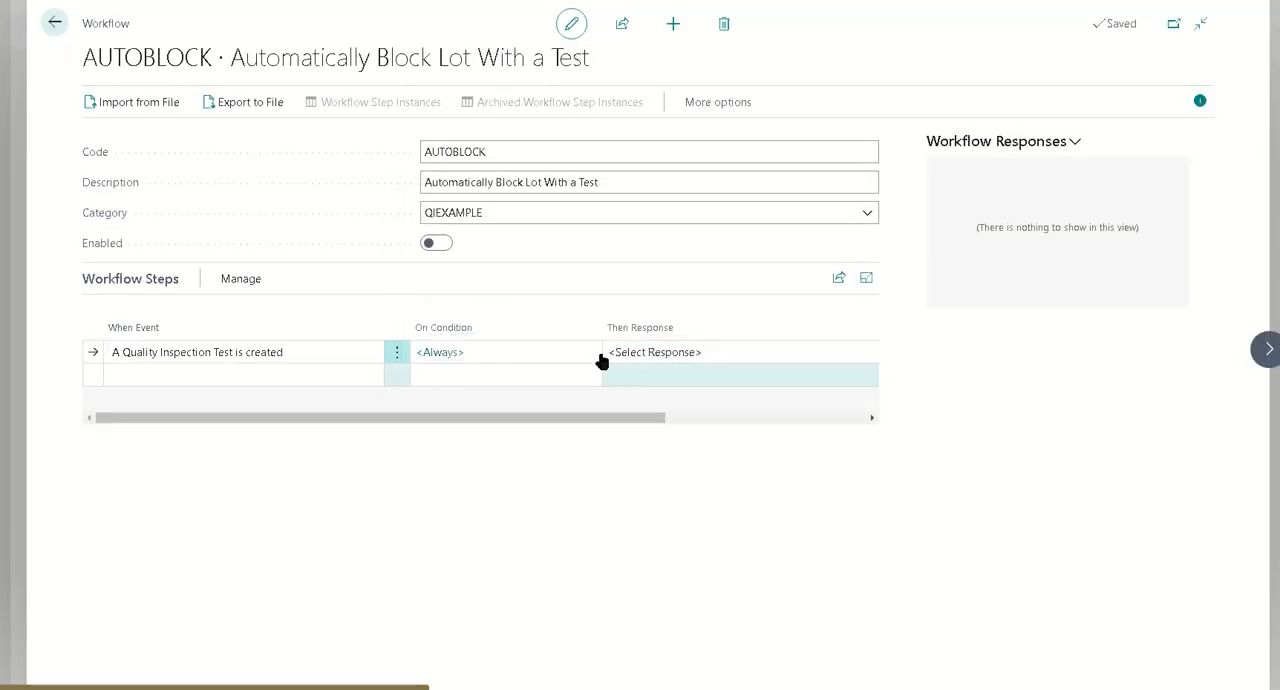
# Set the workflow step's response to "Block Lot in the Test"
pyautogui.click(668, 352)
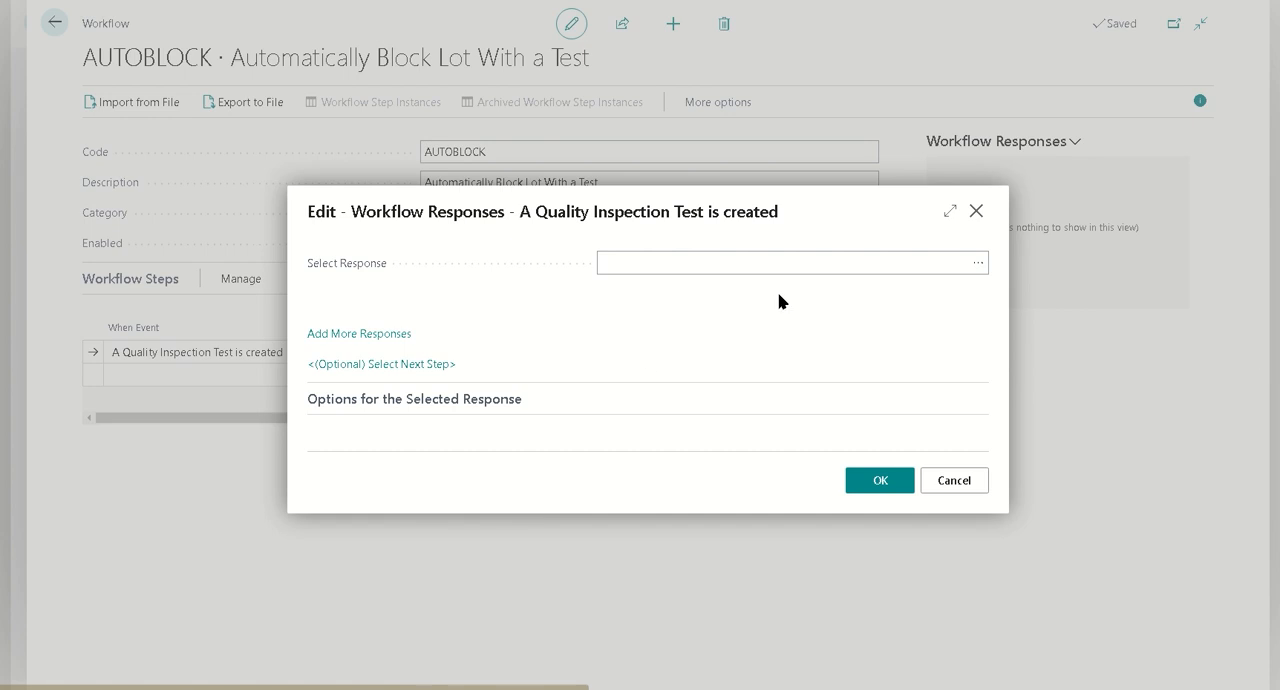
pyautogui.click(974, 260)
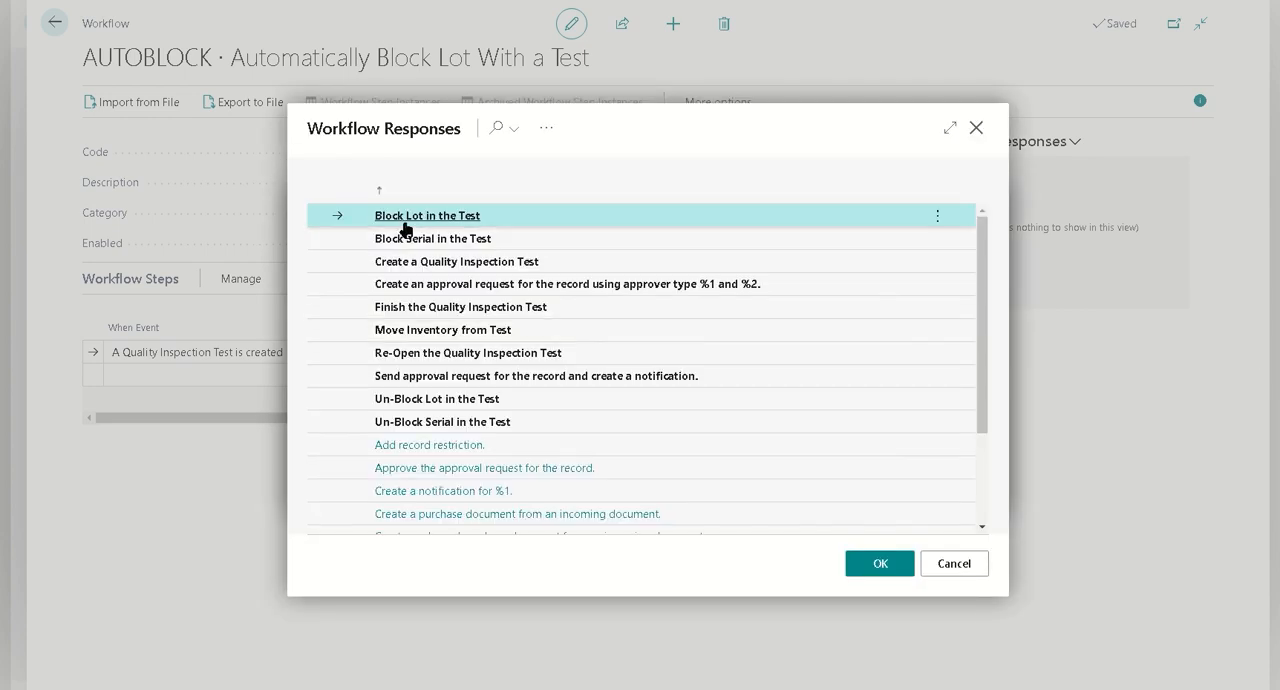
pyautogui.click(880, 564)
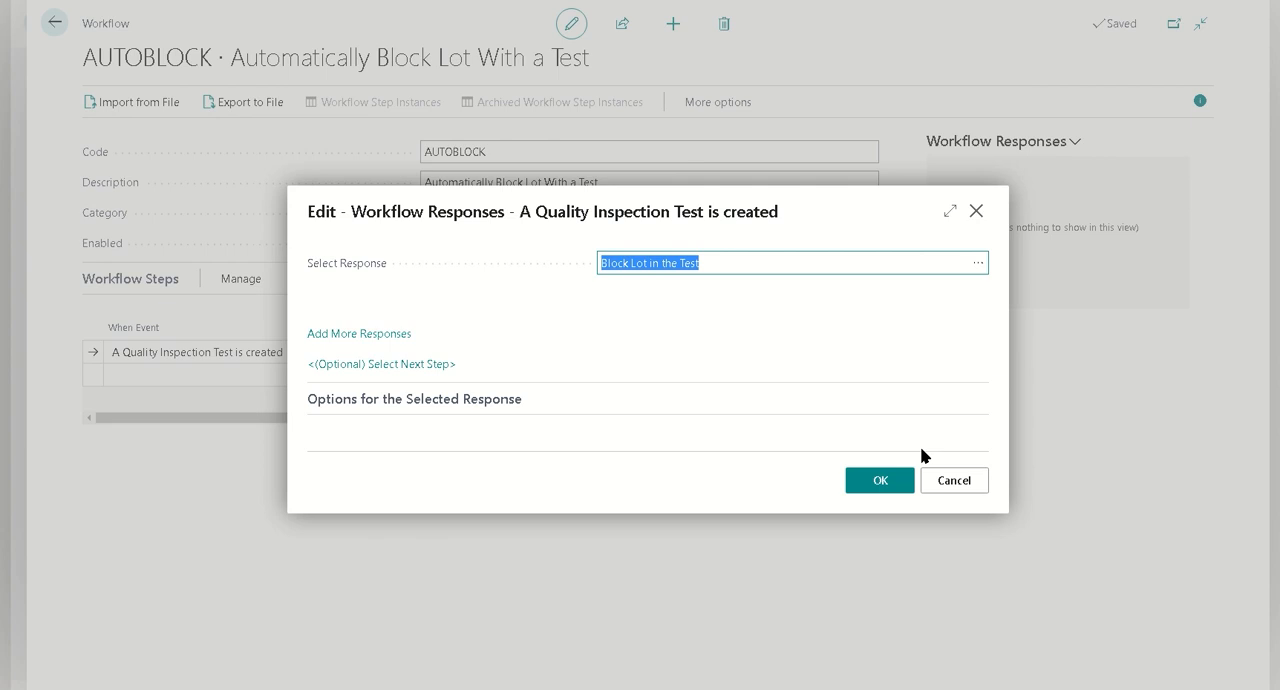
pyautogui.click(887, 477)
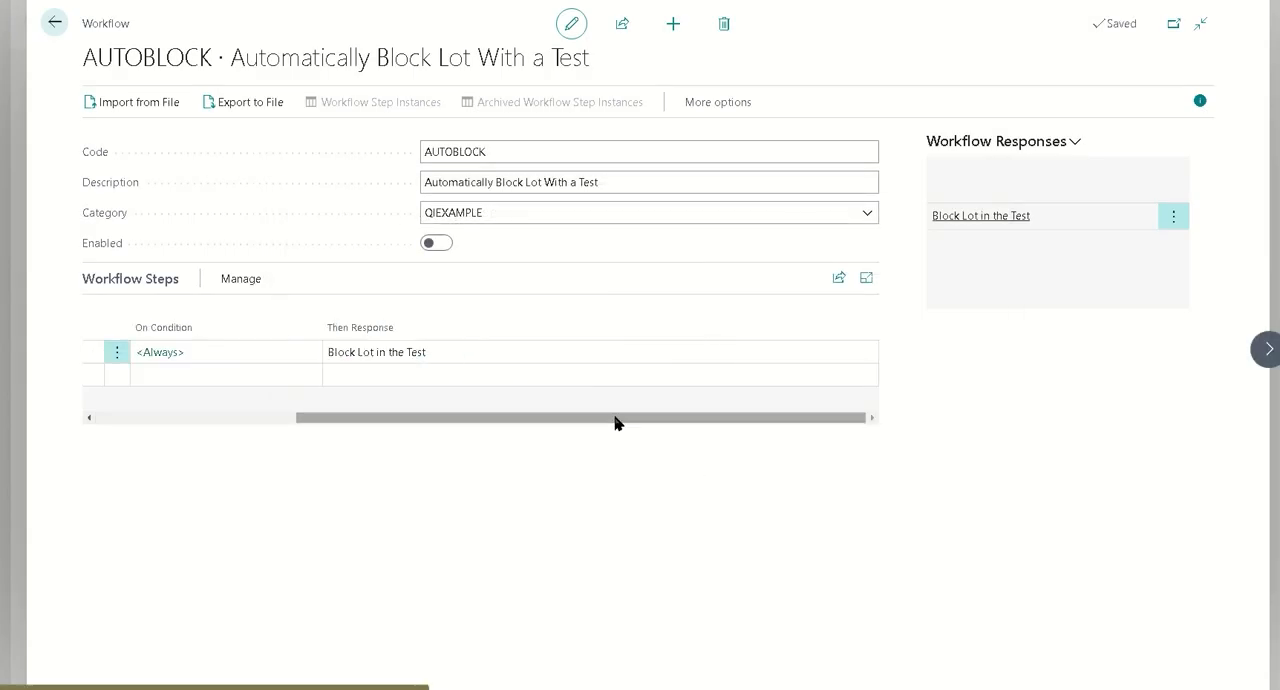
pyautogui.moveTo(614, 418); pyautogui.dragTo(283, 422)
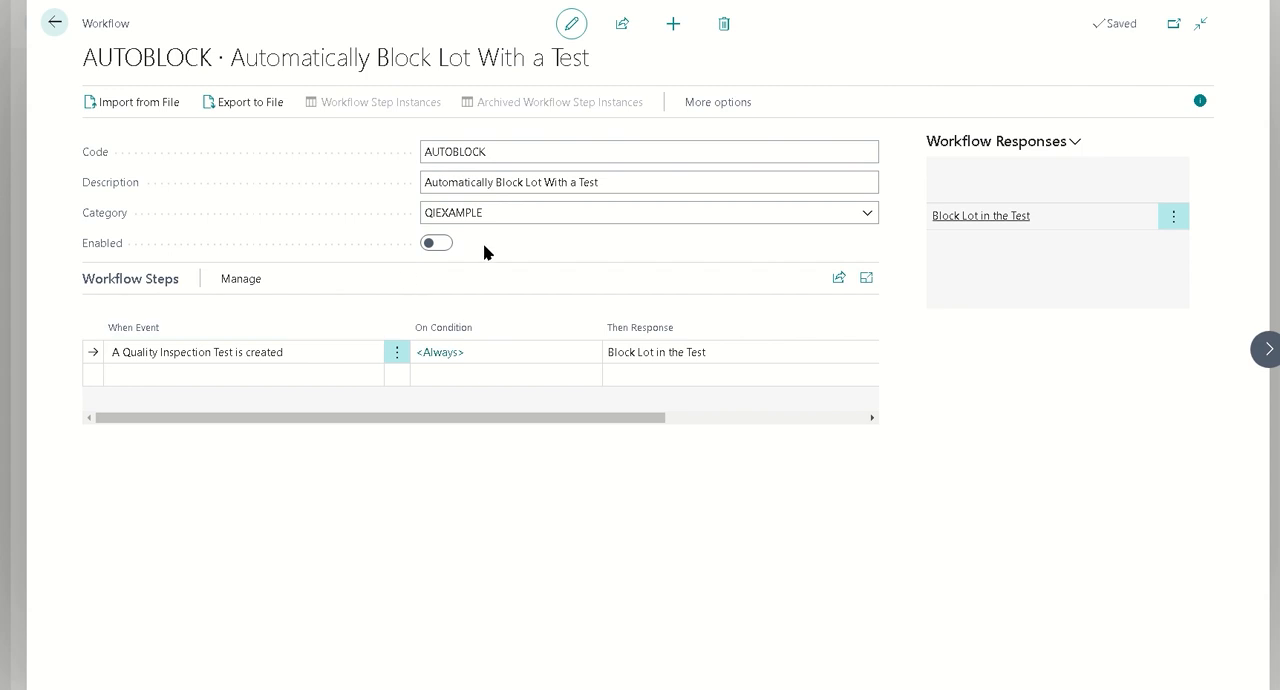
# Enable the AUTOBLOCK workflow and return to the home page
pyautogui.click(437, 245)
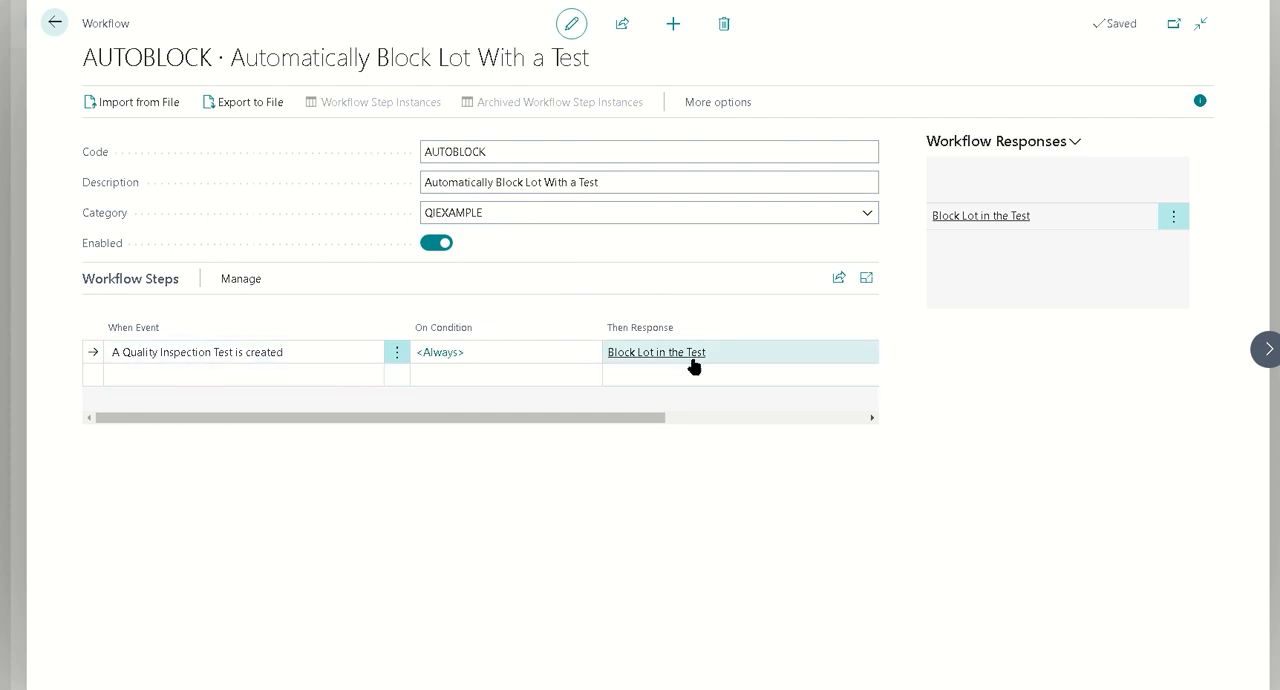
pyautogui.click(55, 22)
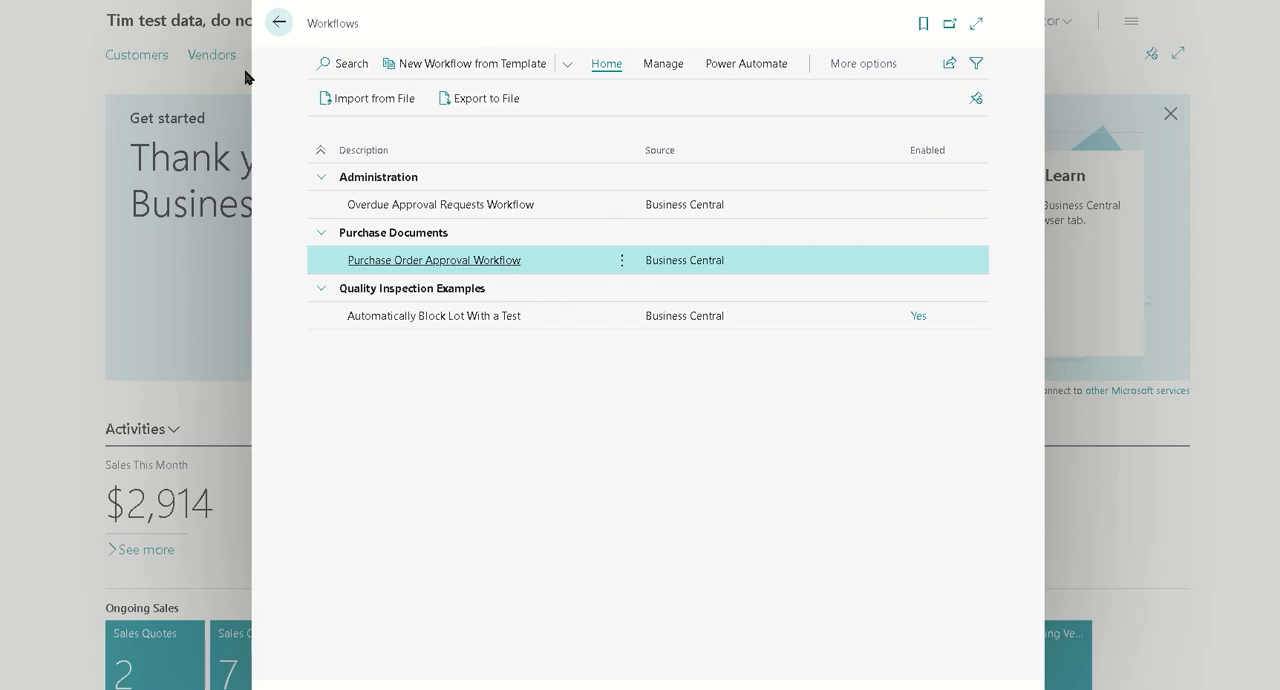
pyautogui.click(279, 24)
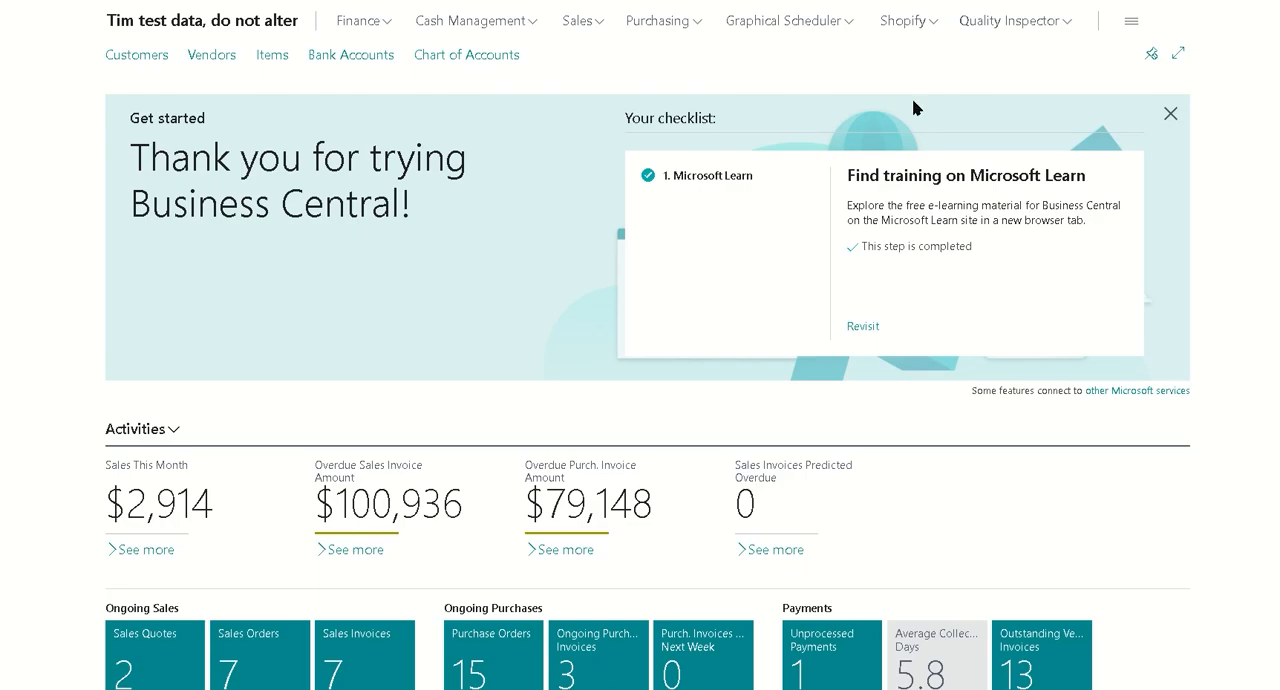
# Find the Purchase Orders list and create a new purchase order for the vendor Progressive Home Furnishings
pyautogui.hotkey('alt', 'q')
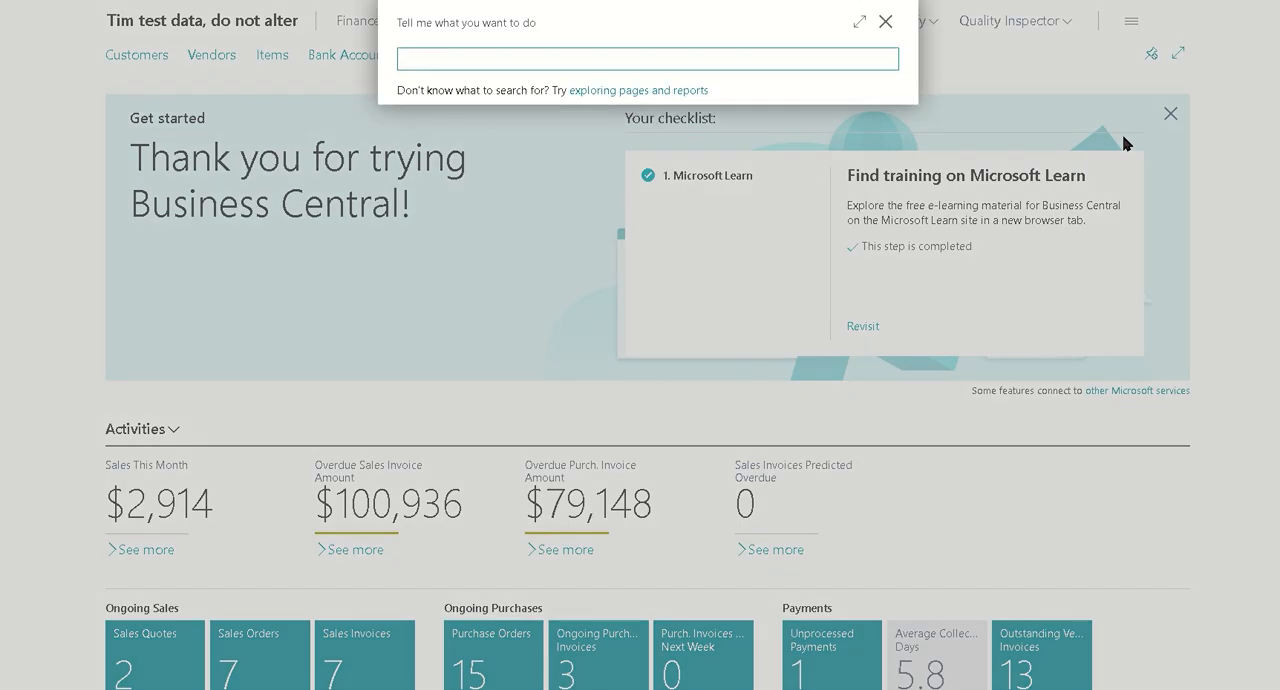
pyautogui.write('purchase order')
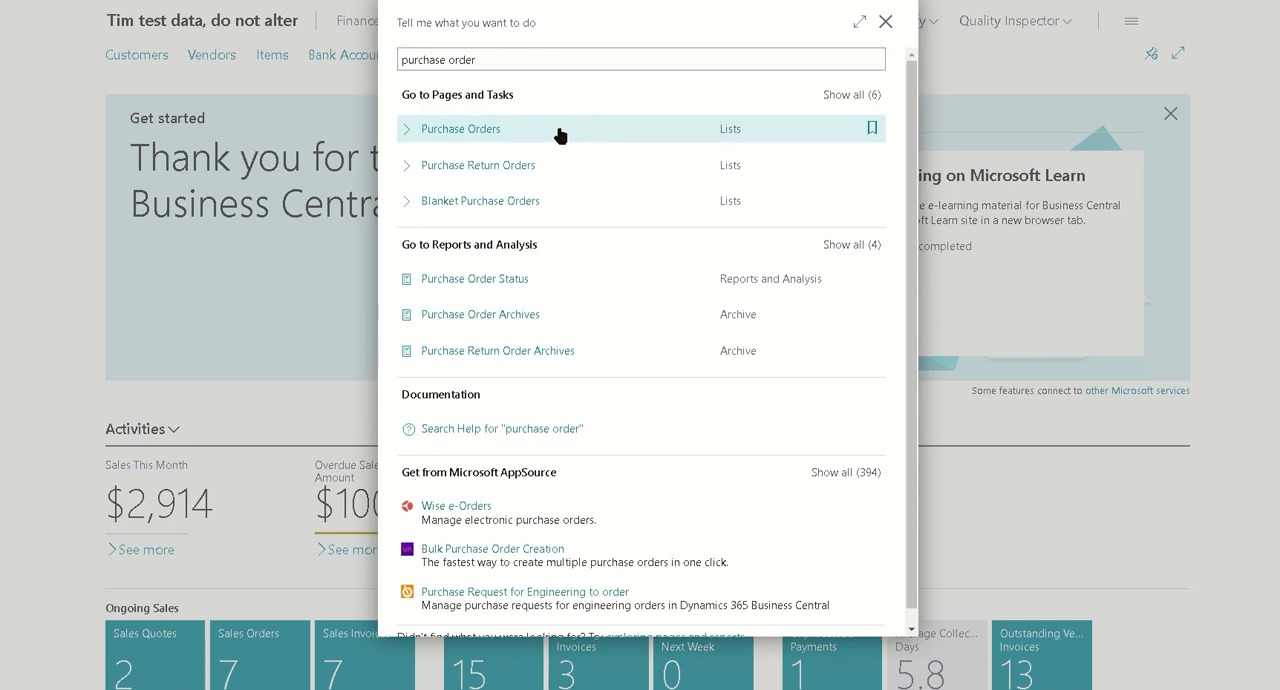
pyautogui.click(558, 135)
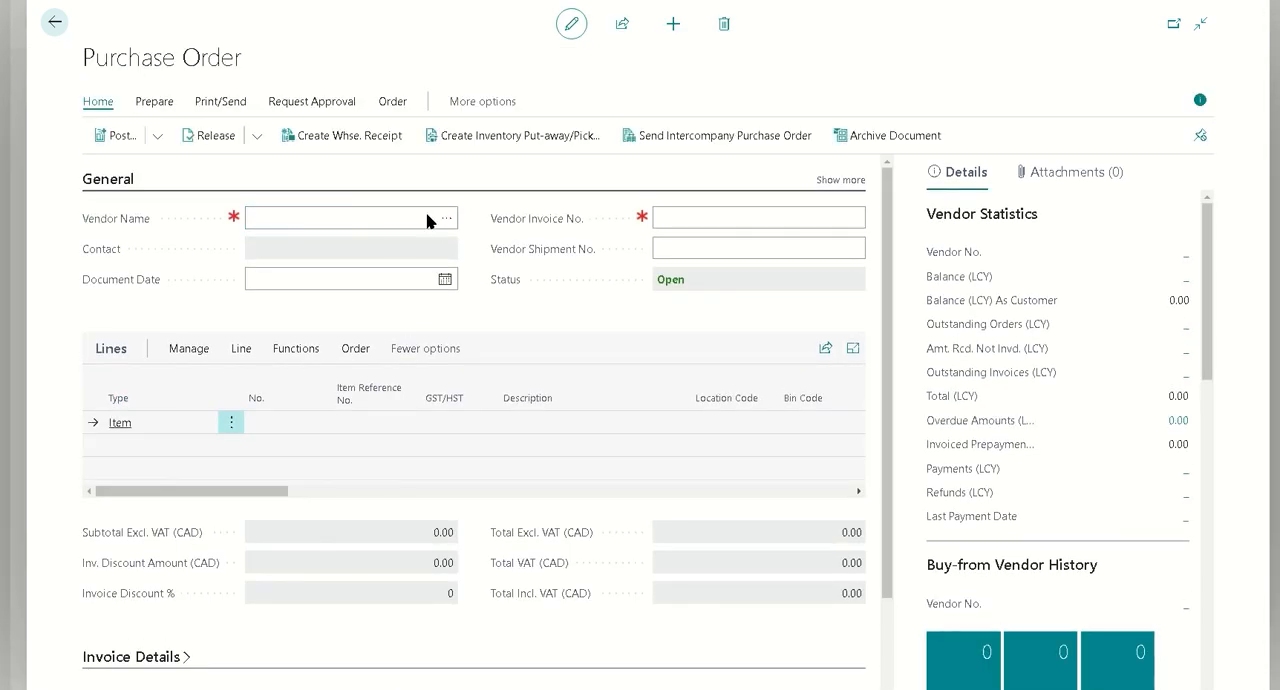
pyautogui.click(445, 218)
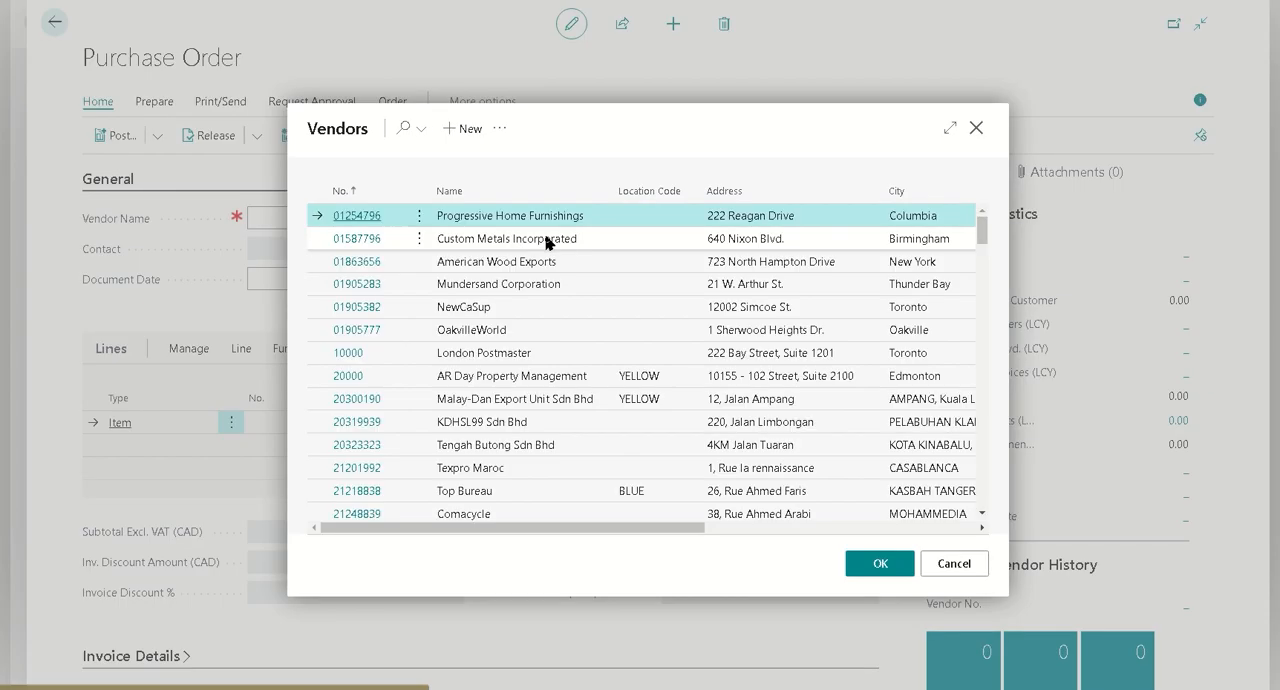
pyautogui.click(855, 563)
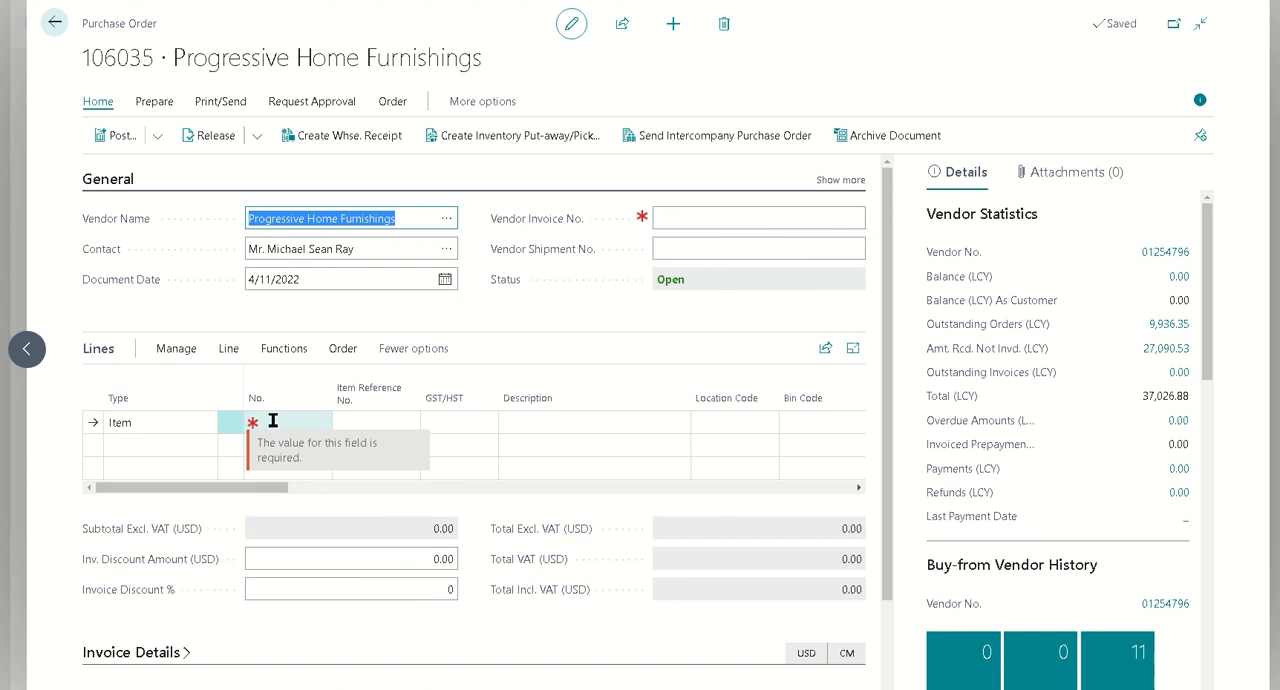
# Add item 80216-T (Ethernet Cable) to the first purchase order line
pyautogui.click(273, 422)
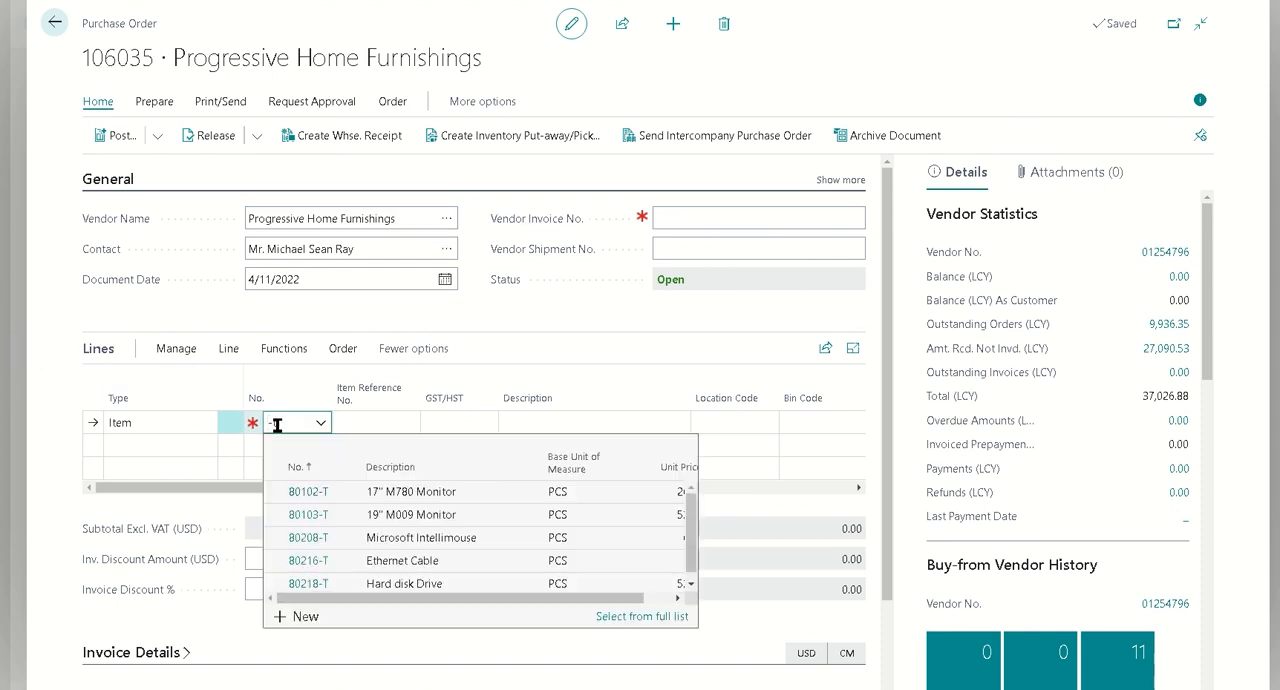
pyautogui.press('Down')
pyautogui.press('Down')
pyautogui.press('Down')
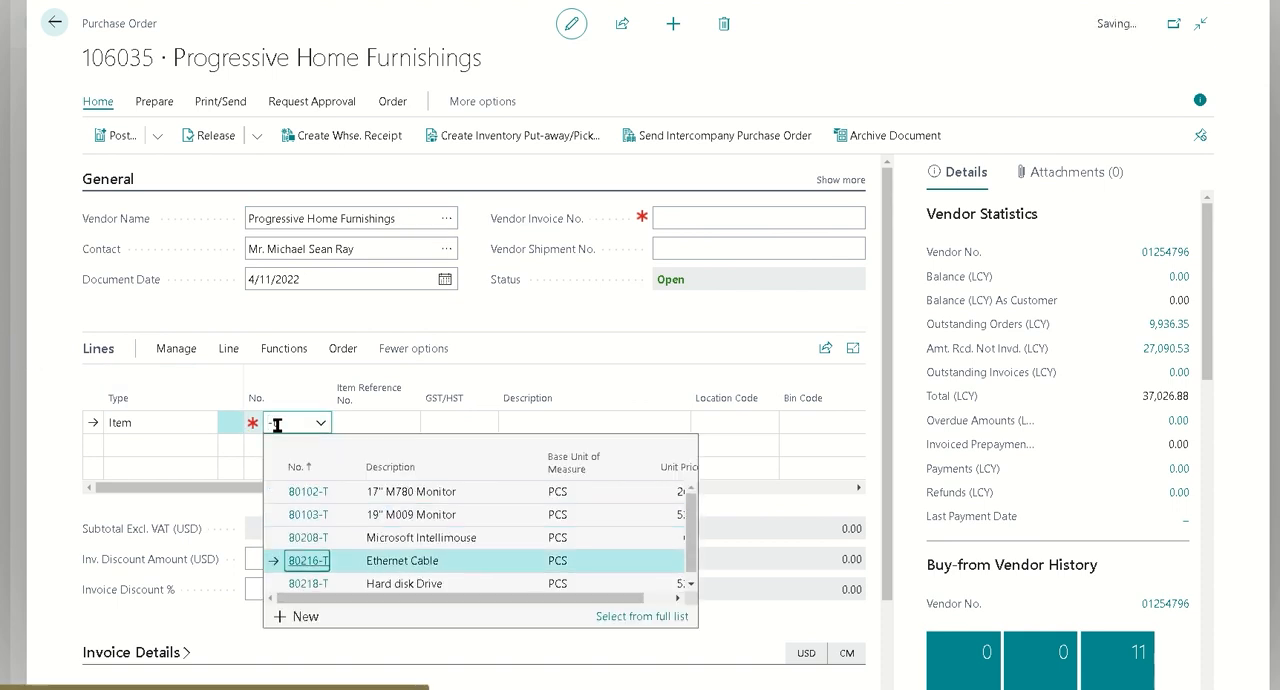
pyautogui.press('Return')
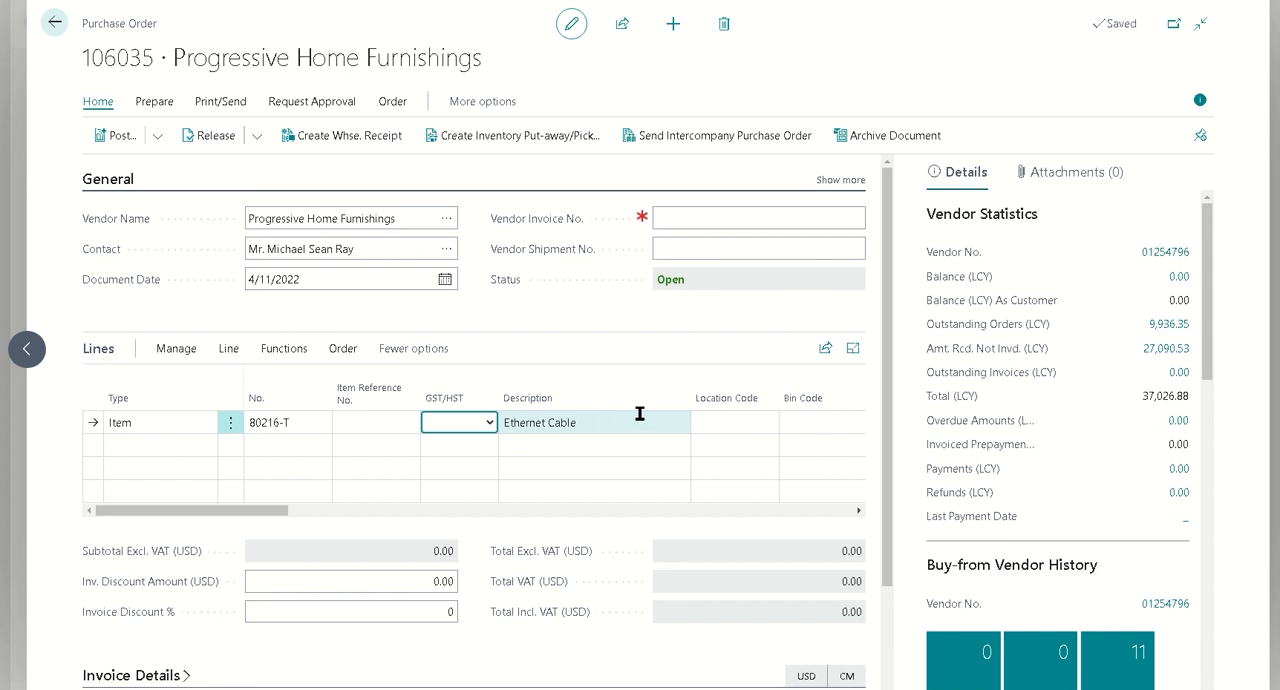
# Set the Ethernet Cable line's location code to GREEN and its quantity to 12
pyautogui.click(727, 418)
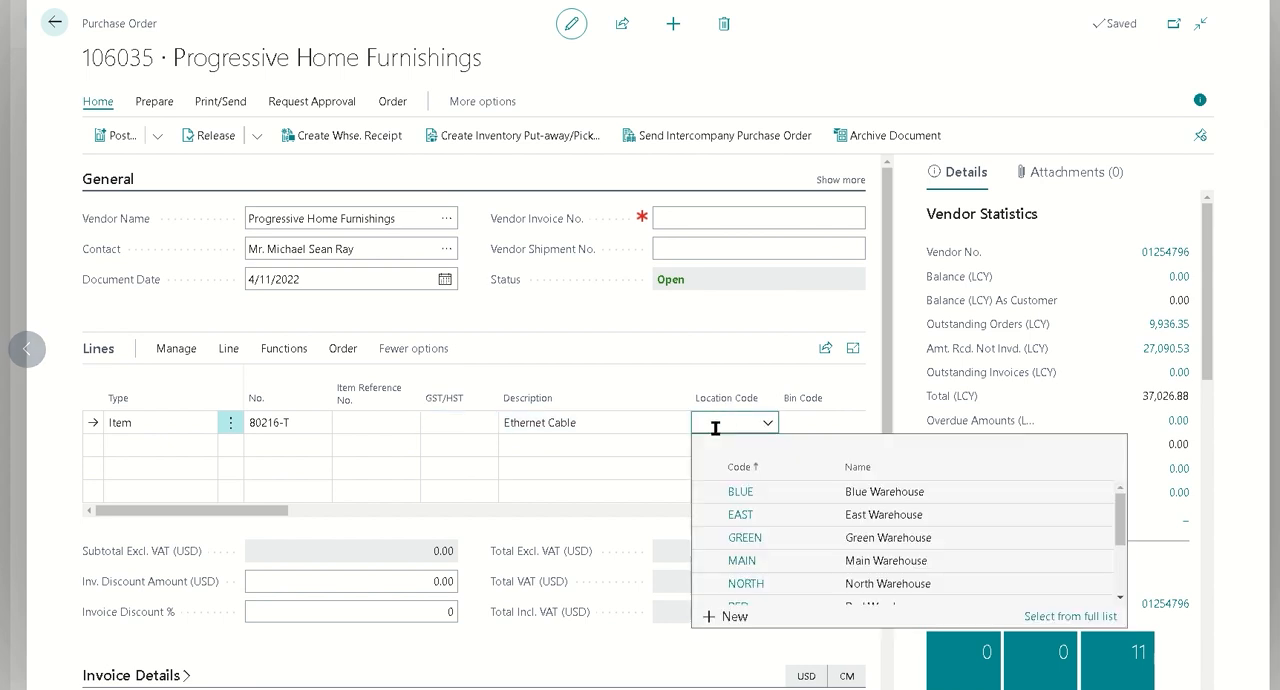
pyautogui.click(788, 548)
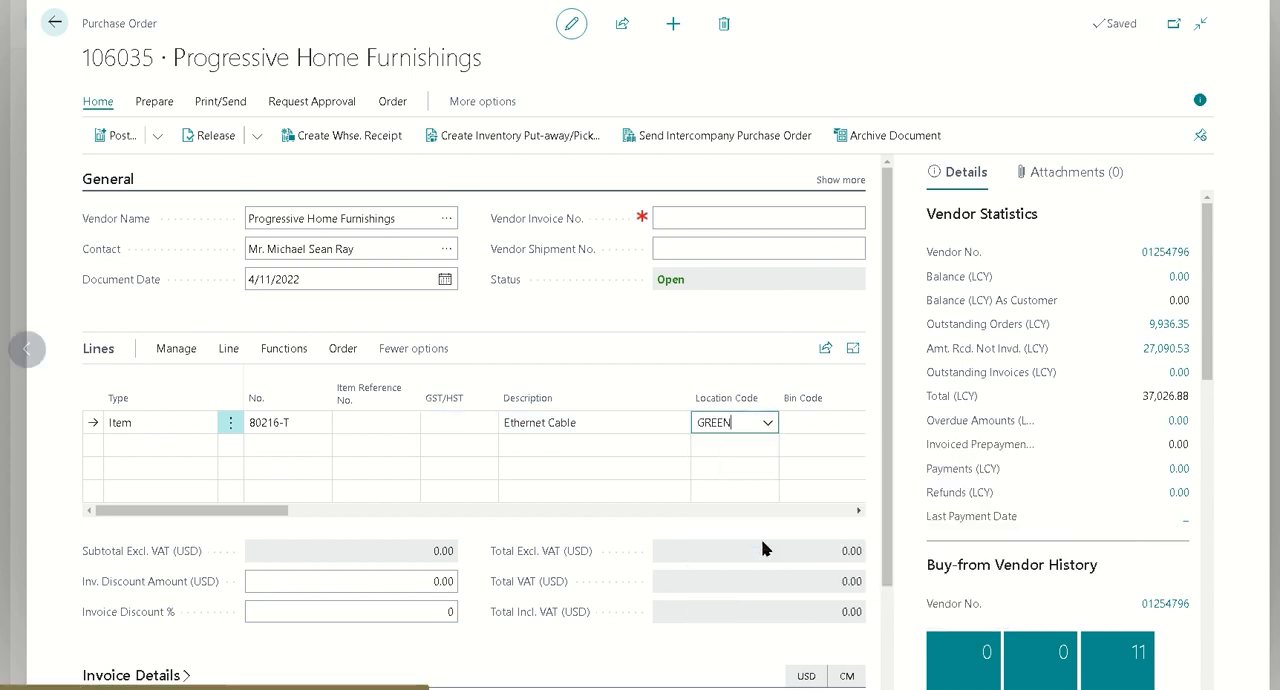
pyautogui.moveTo(166, 514); pyautogui.dragTo(276, 516)
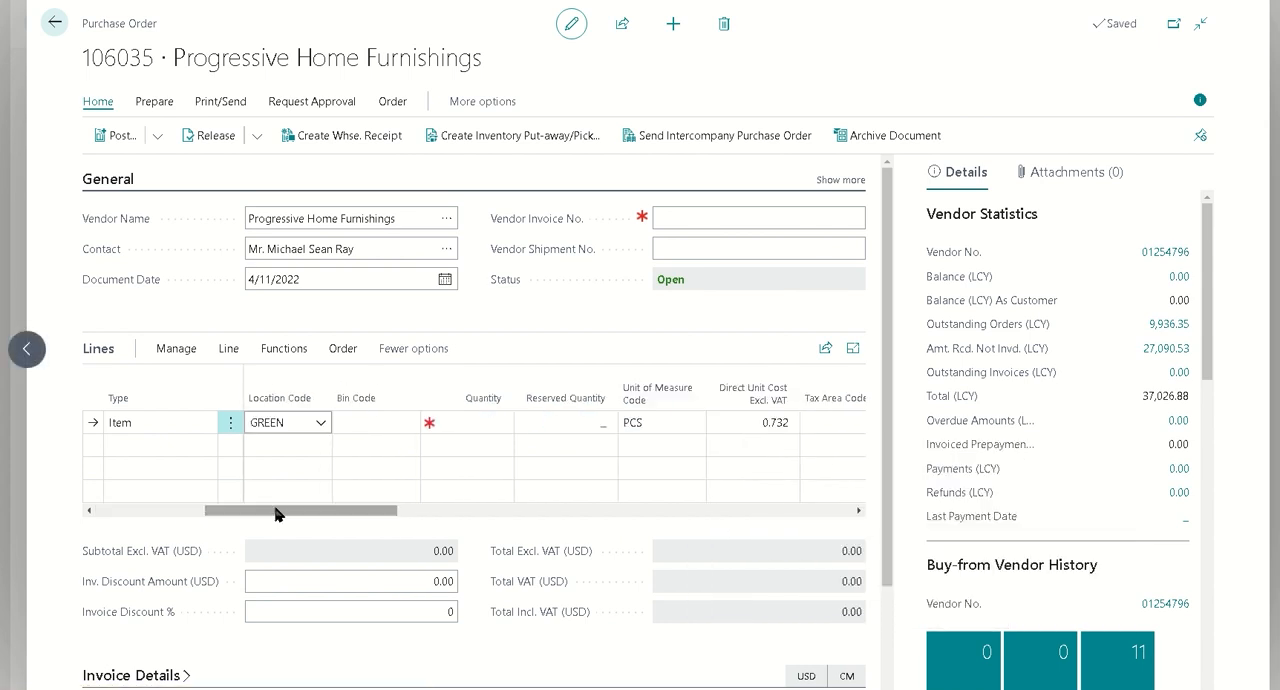
pyautogui.click(489, 420)
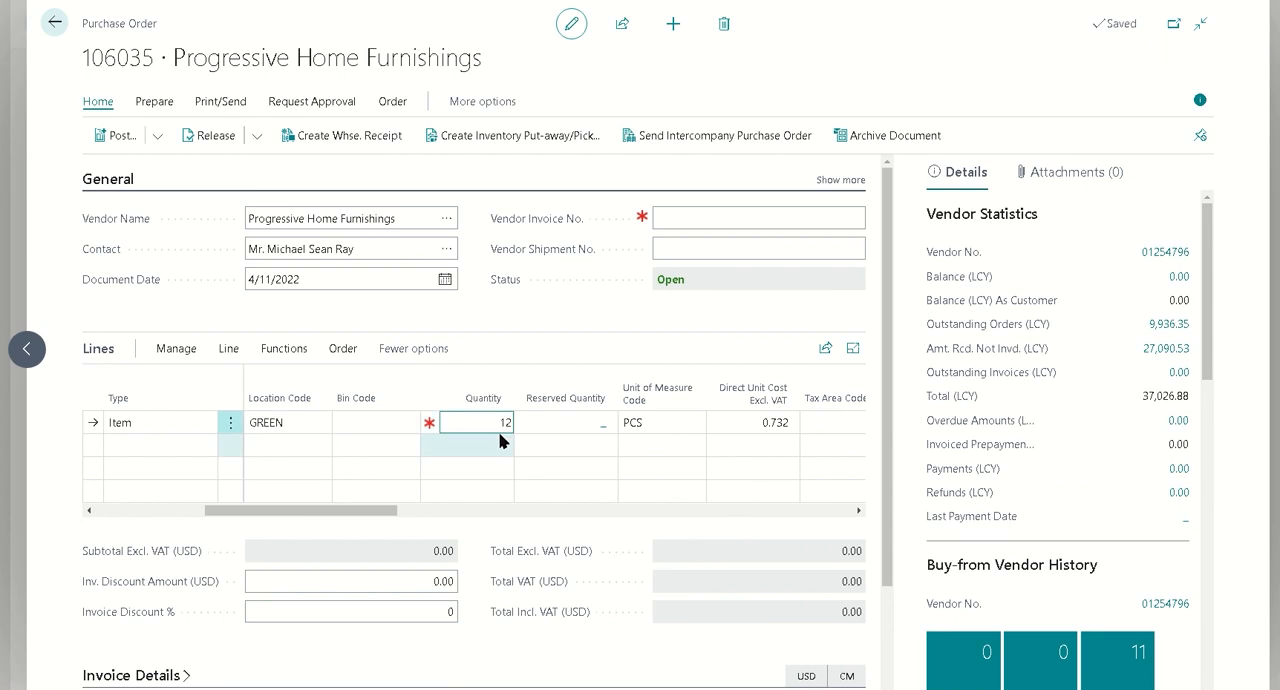
# Enter lot number LOT23041158AM in the item tracking lines of the Ethernet Cable purchase line
pyautogui.moveTo(374, 512); pyautogui.dragTo(86, 537)
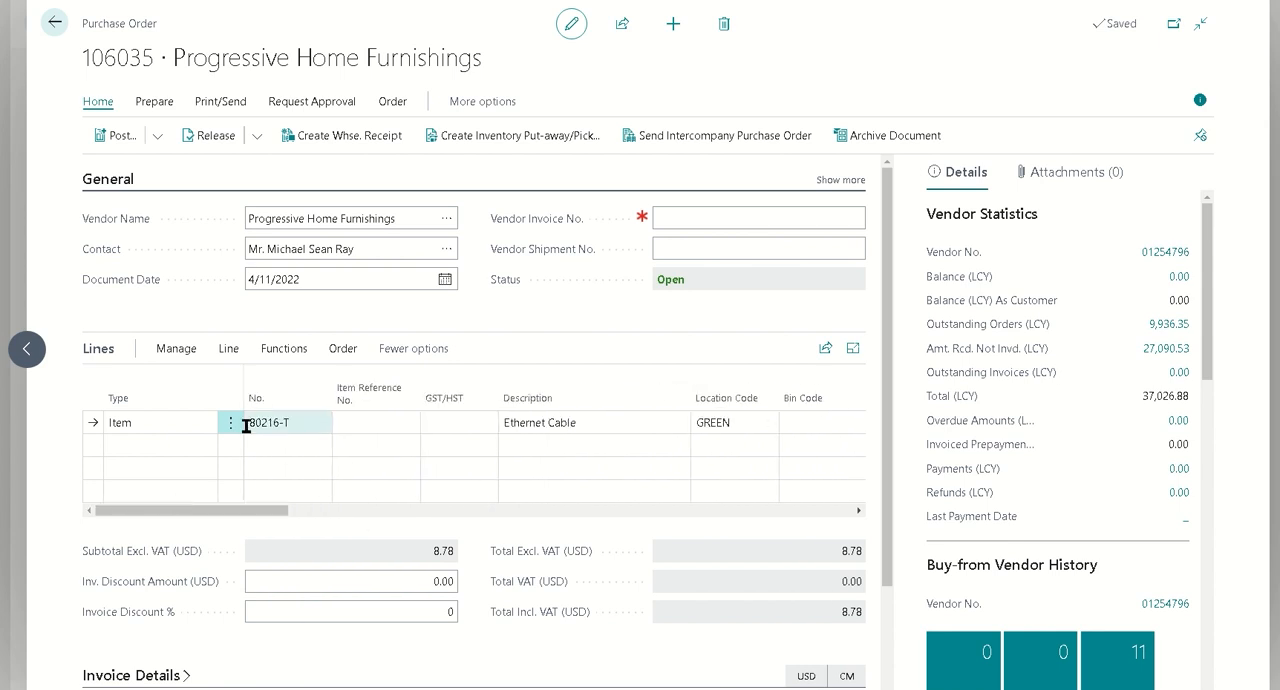
pyautogui.click(230, 352)
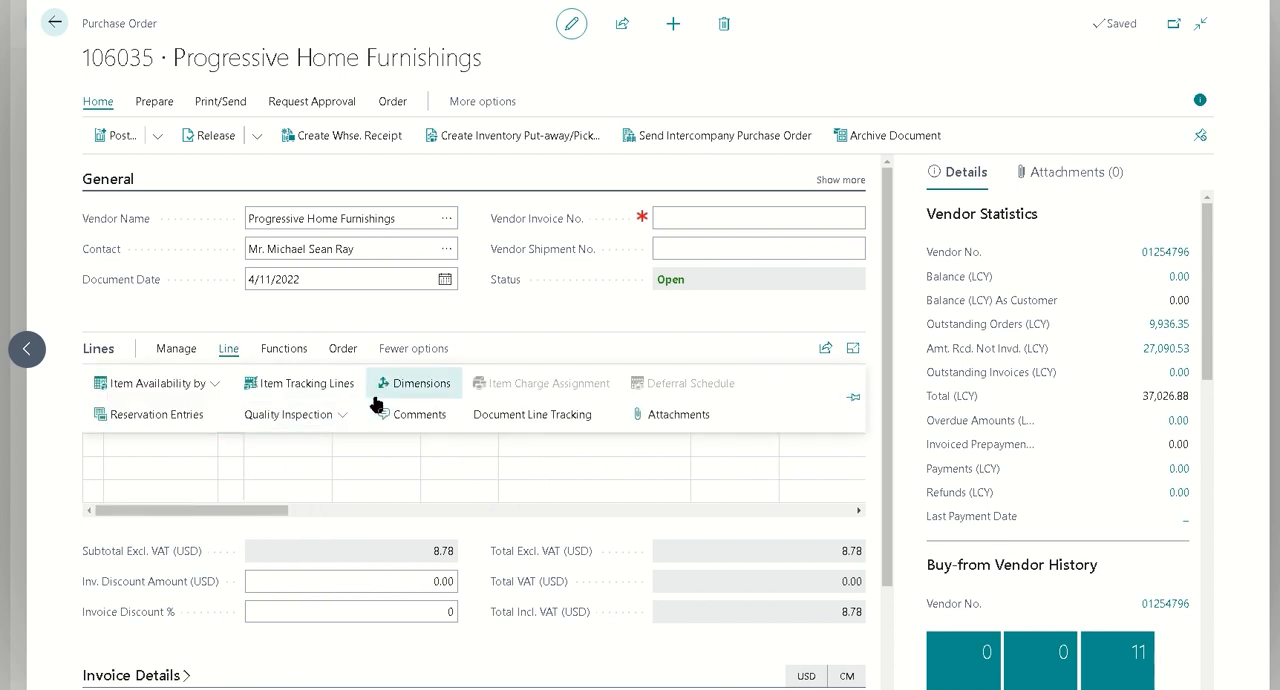
pyautogui.click(308, 390)
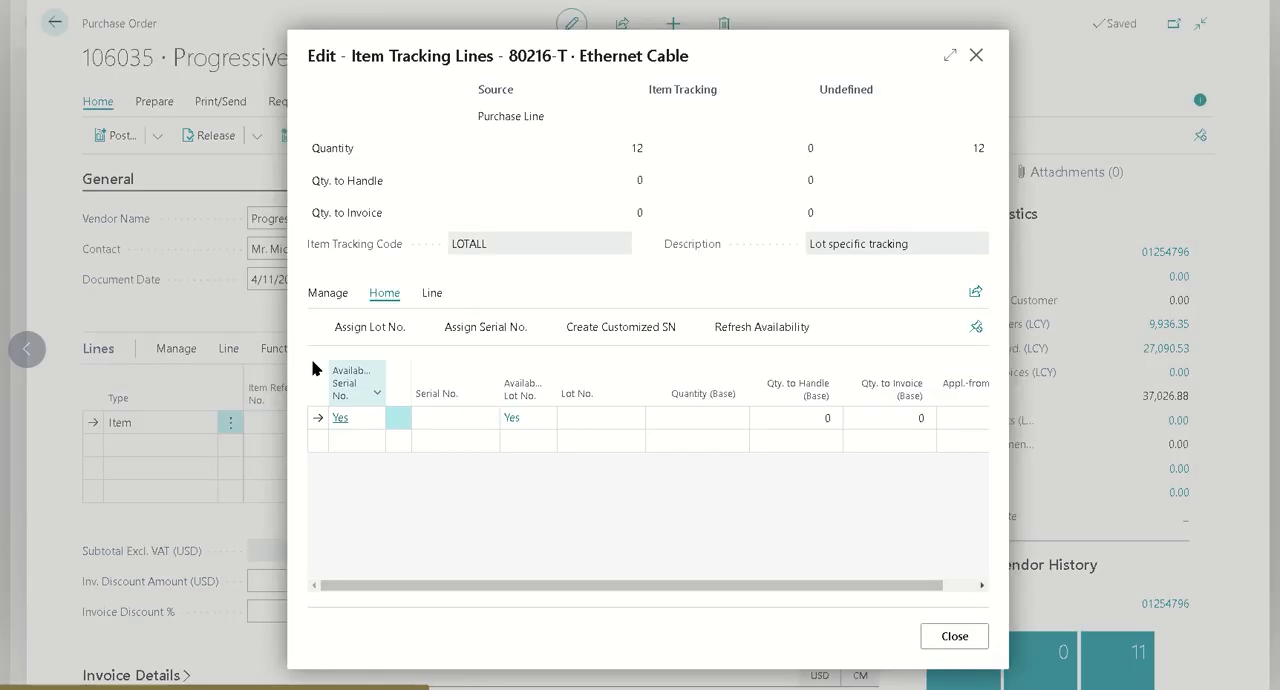
pyautogui.click(591, 420)
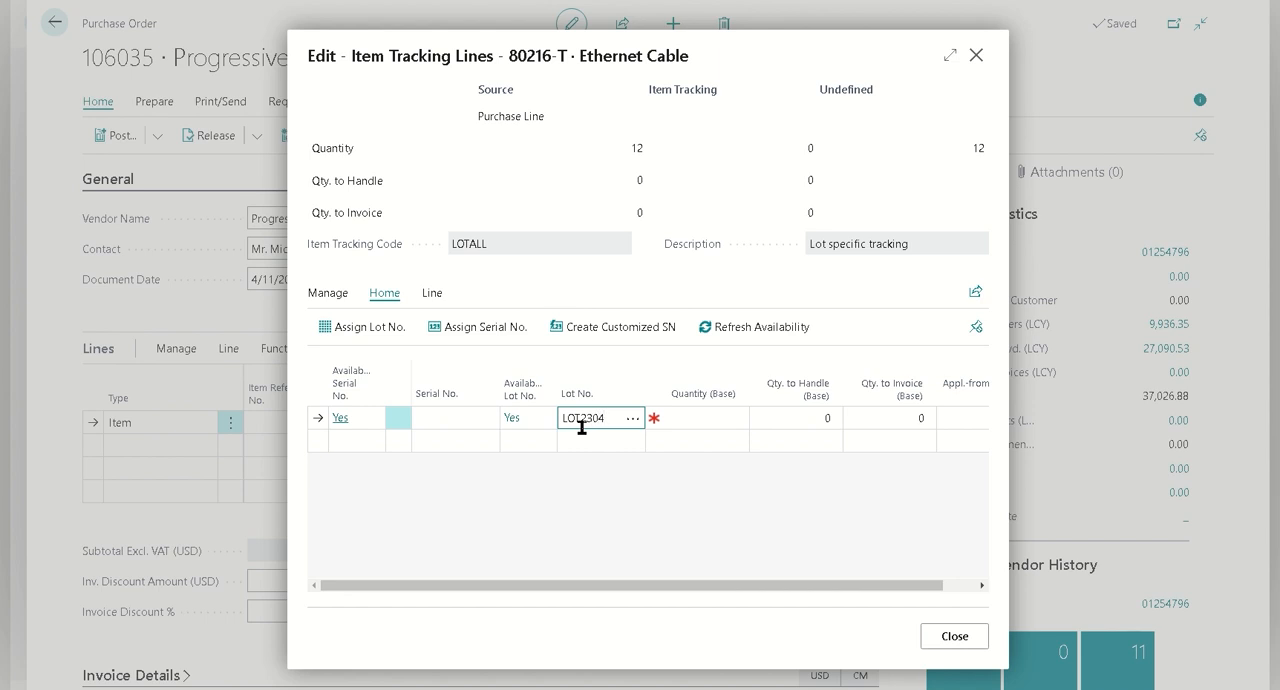
pyautogui.write('LOT23041148')
pyautogui.press('BackSpace')
pyautogui.press('BackSpace')
pyautogui.write('58am')
pyautogui.hotkey('ctrl', 'a')
# Set the tracked lot's base quantity to 12, select its lot number and close the item tracking lines
pyautogui.press('Tab')
pyautogui.write('12')
pyautogui.press('Tab')
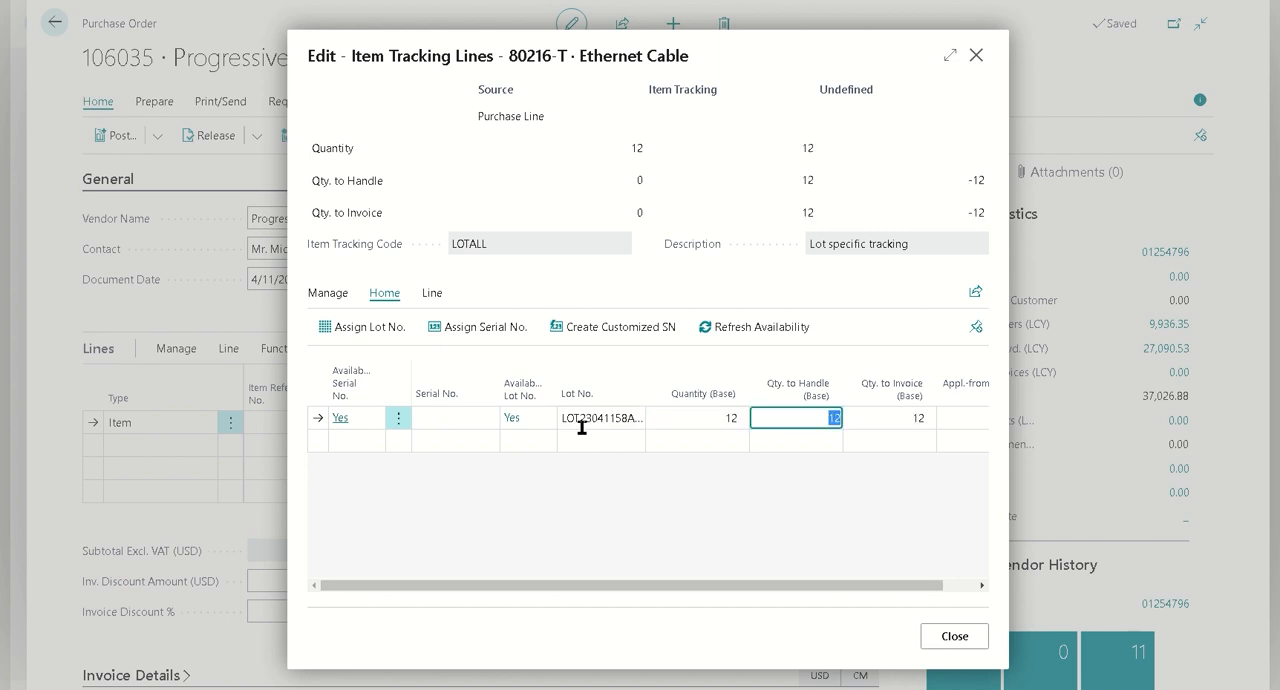
pyautogui.click(581, 420)
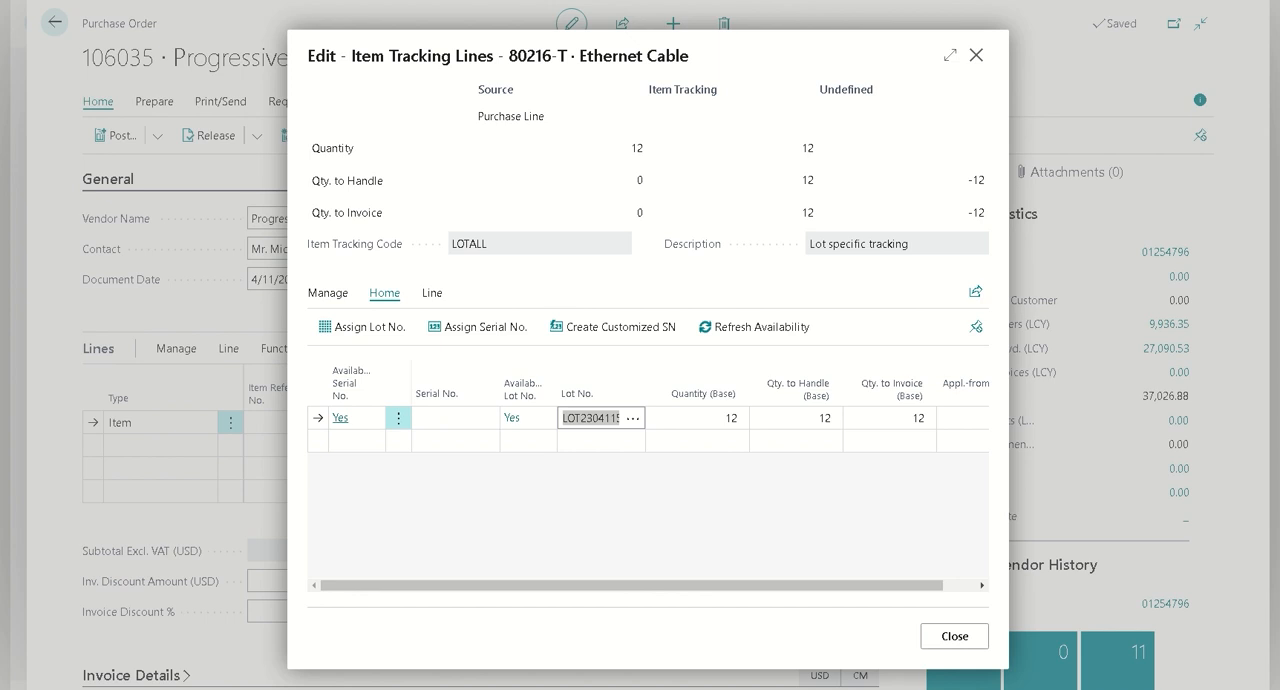
pyautogui.click(950, 640)
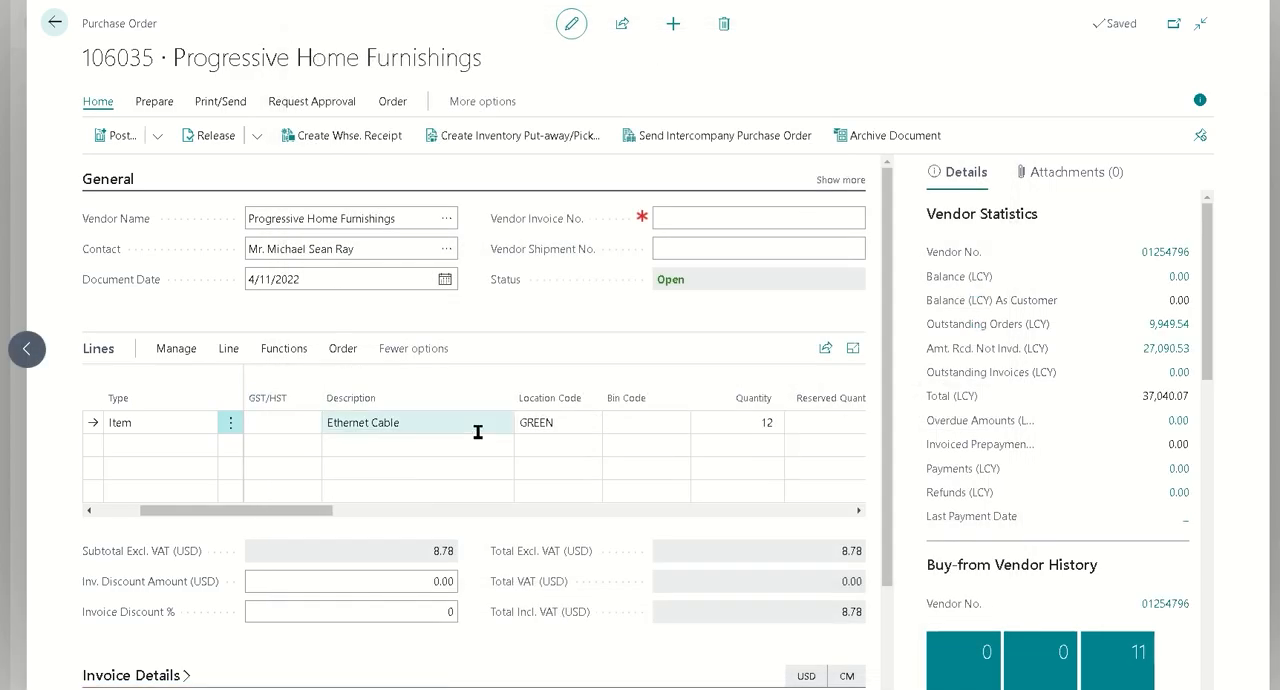
# Release the purchase order and create a warehouse receipt from it
pyautogui.click(210, 137)
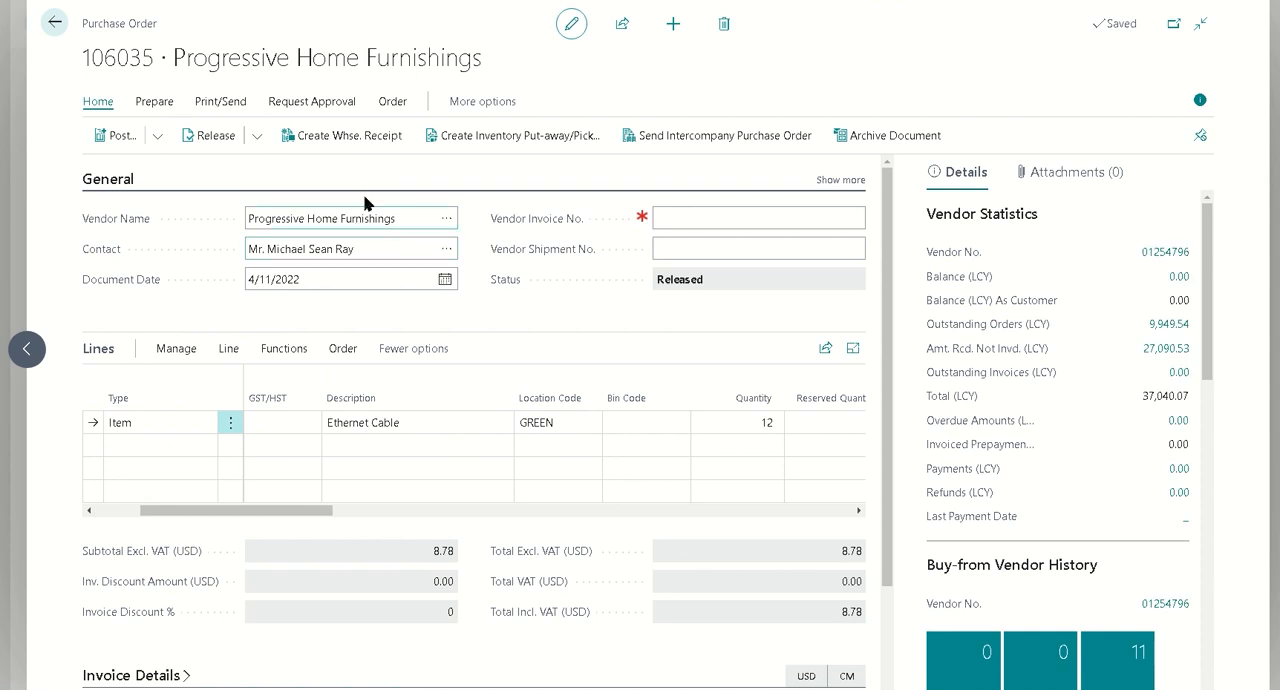
pyautogui.click(349, 135)
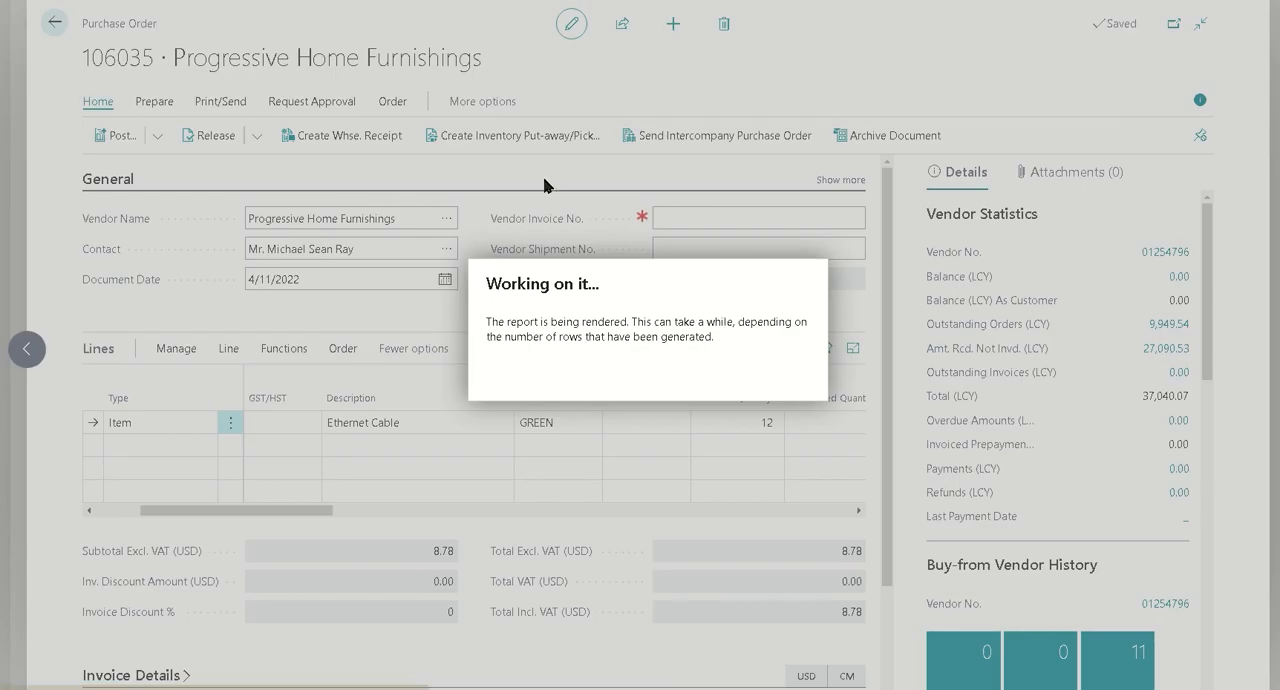
# Review the item tracking lines of the Ethernet Cable line on the new warehouse receipt and close them
pyautogui.click(806, 388)
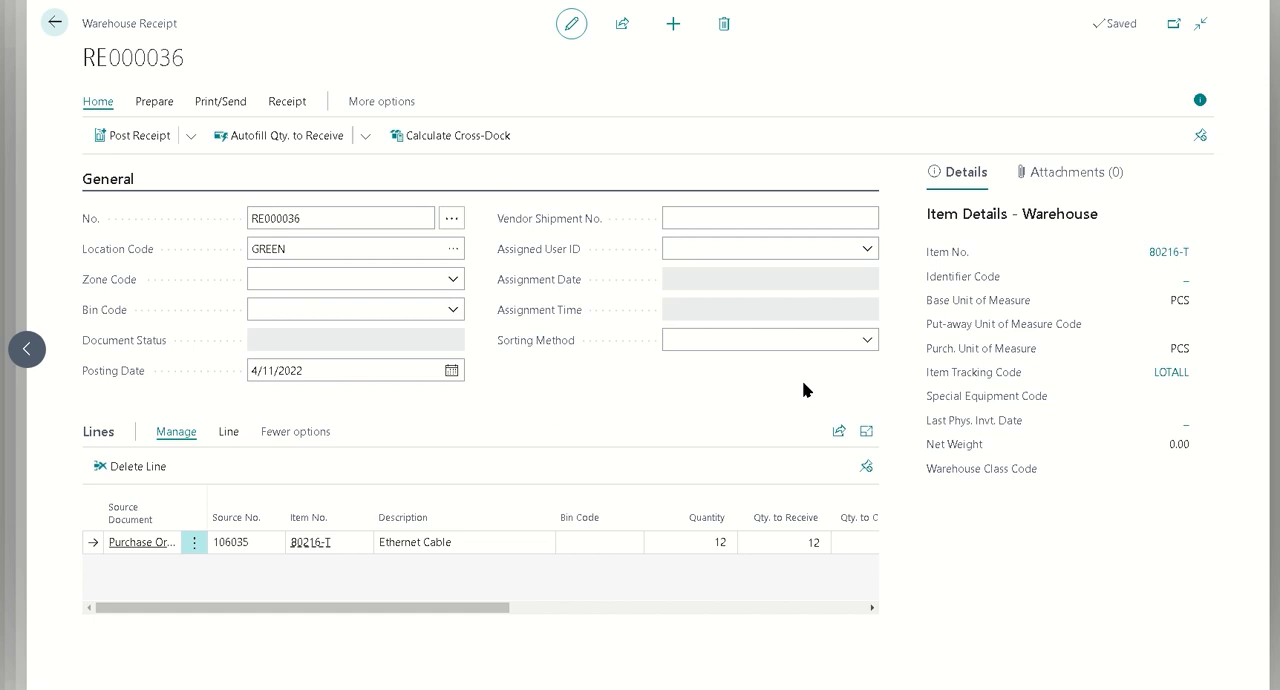
pyautogui.click(229, 432)
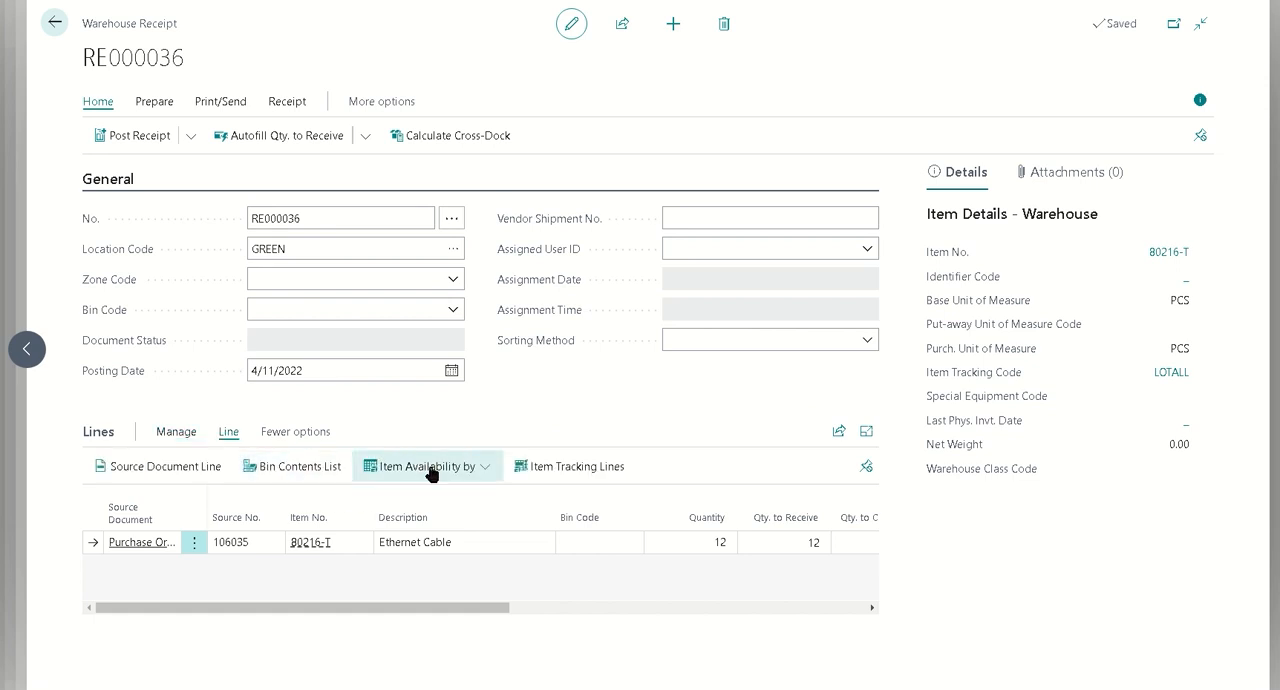
pyautogui.click(530, 466)
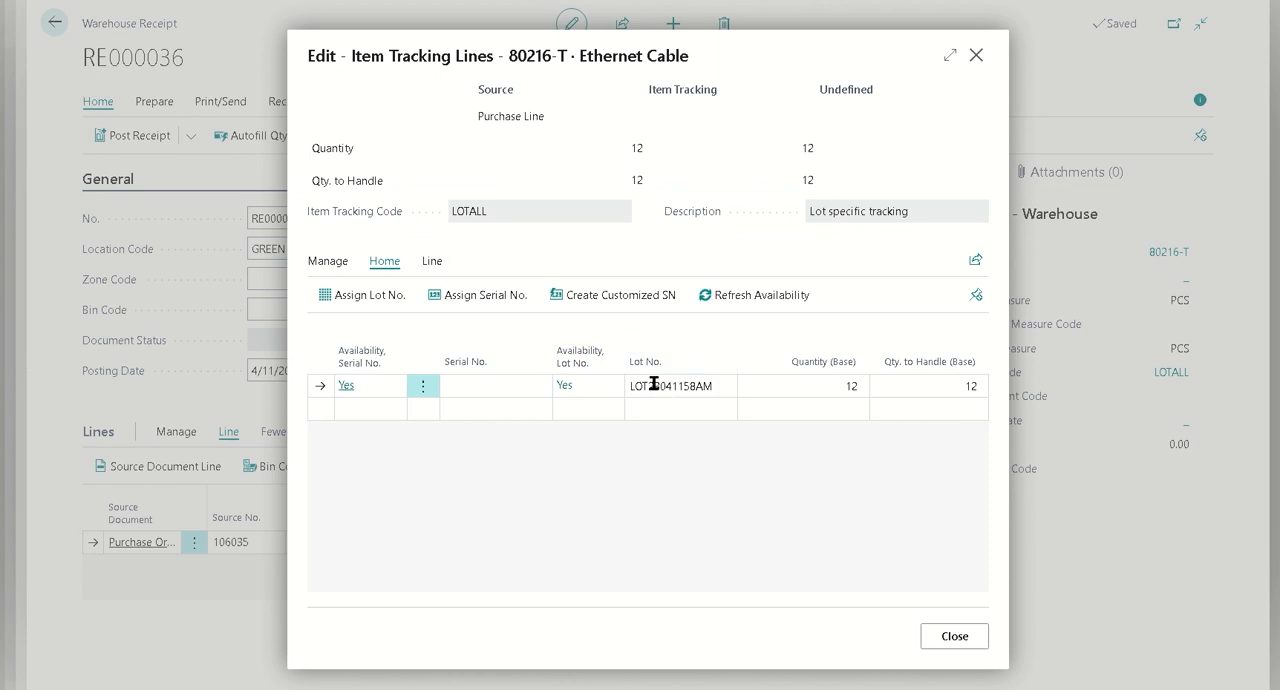
pyautogui.click(936, 636)
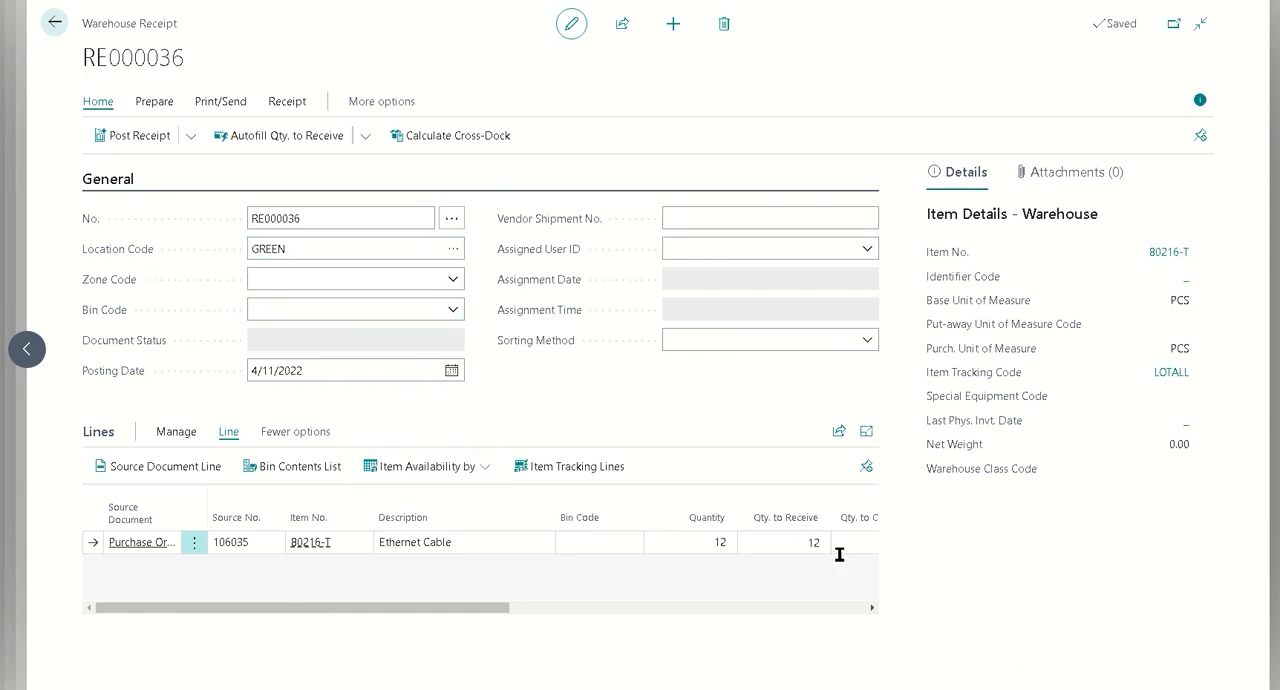
# Post the warehouse receipt for the Ethernet Cable line
pyautogui.click(148, 145)
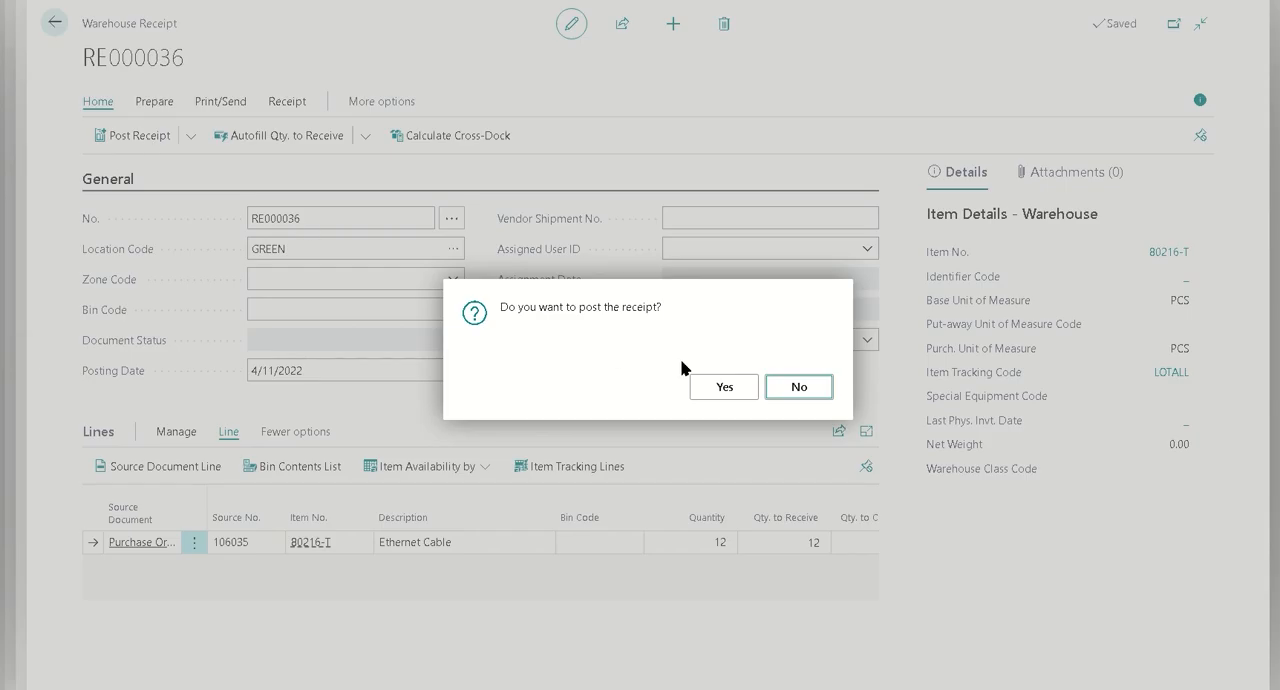
pyautogui.click(733, 388)
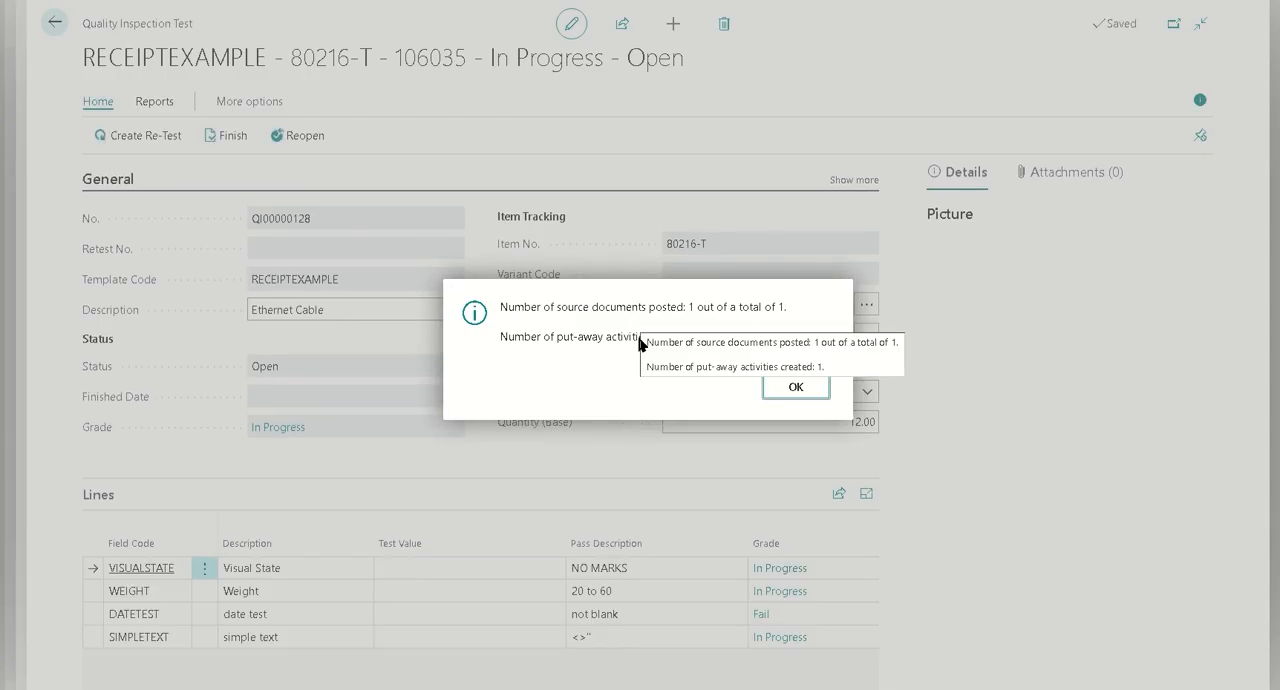
pyautogui.click(788, 387)
# Check the Blocked status of lot LOT23041158AM in the Lot No. Information List and return to the inspection test
pyautogui.click(760, 338)
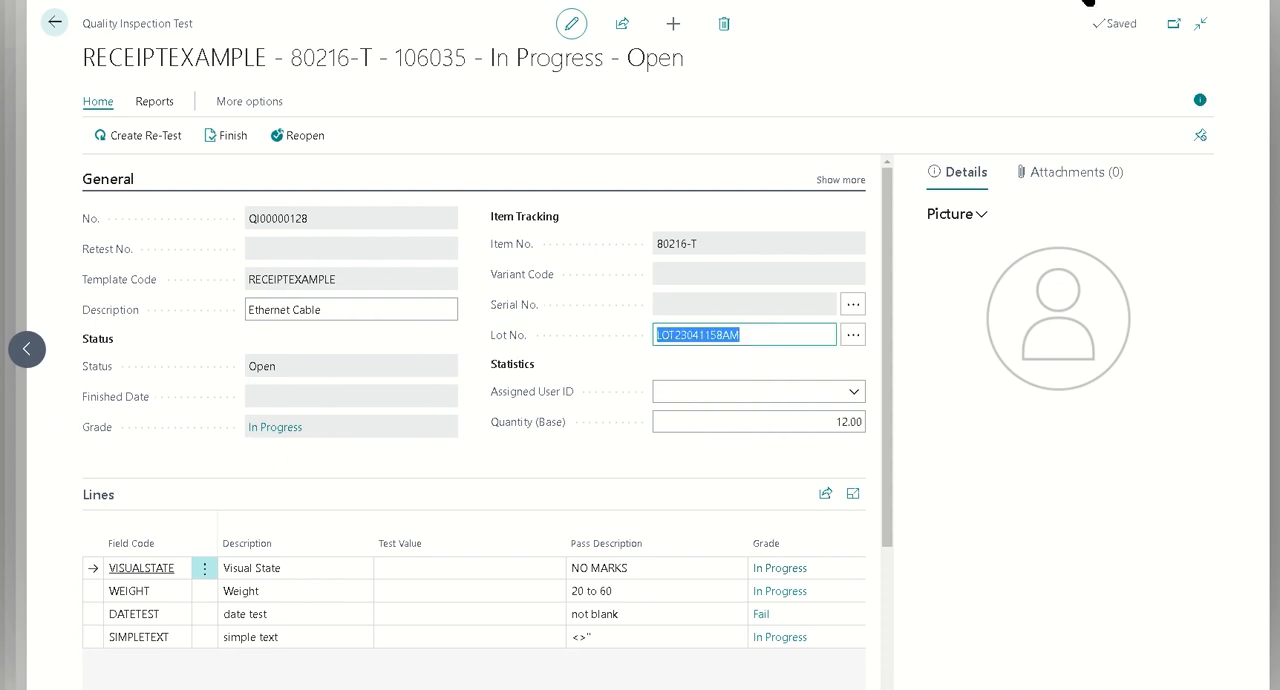
pyautogui.hotkey('alt', 'q')
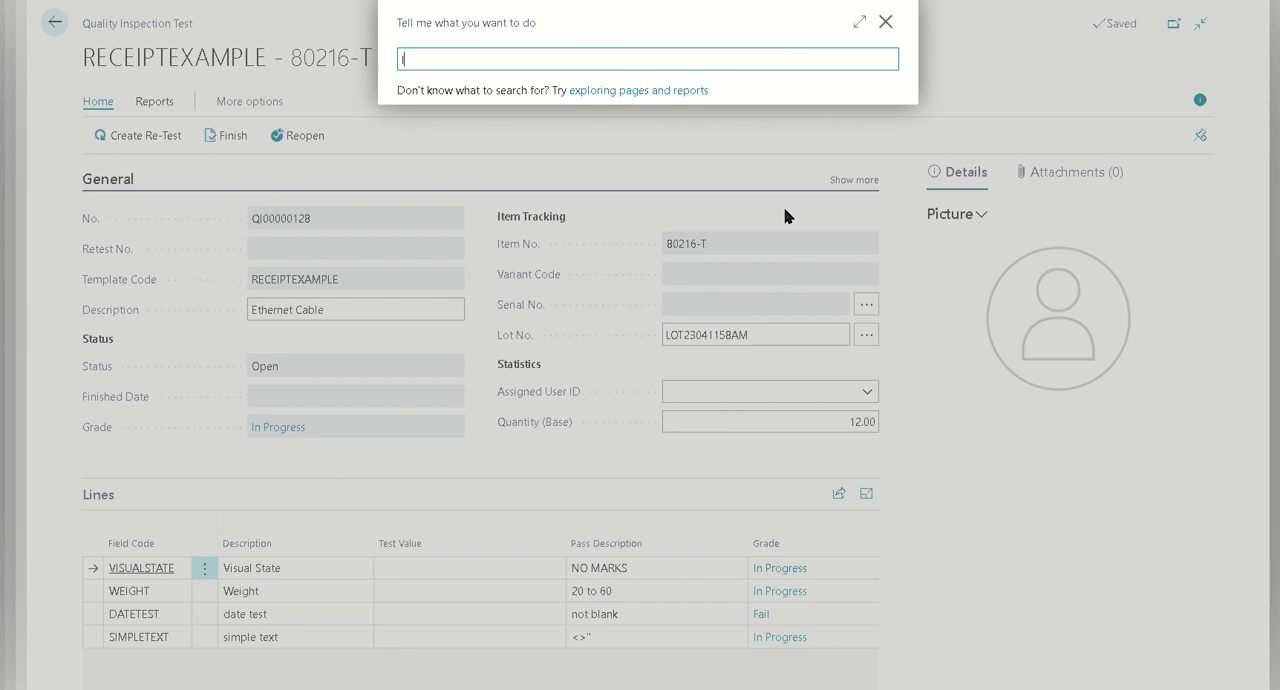
pyautogui.write('lot no information')
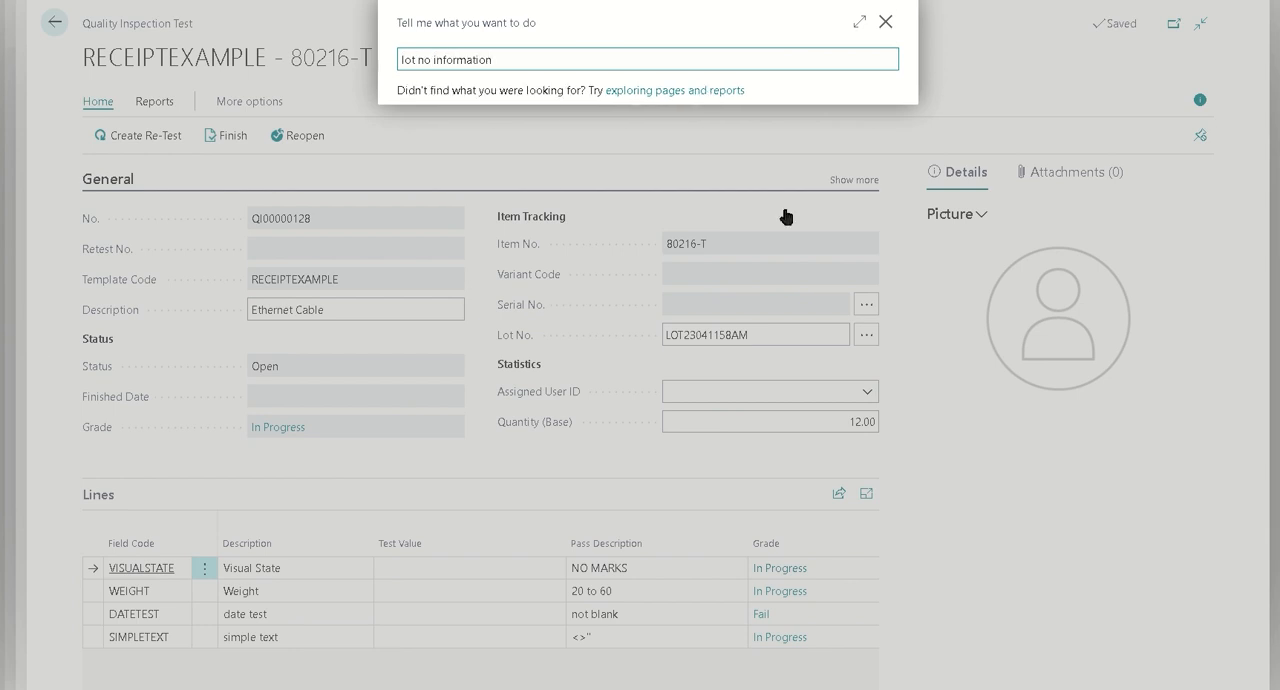
pyautogui.click(554, 129)
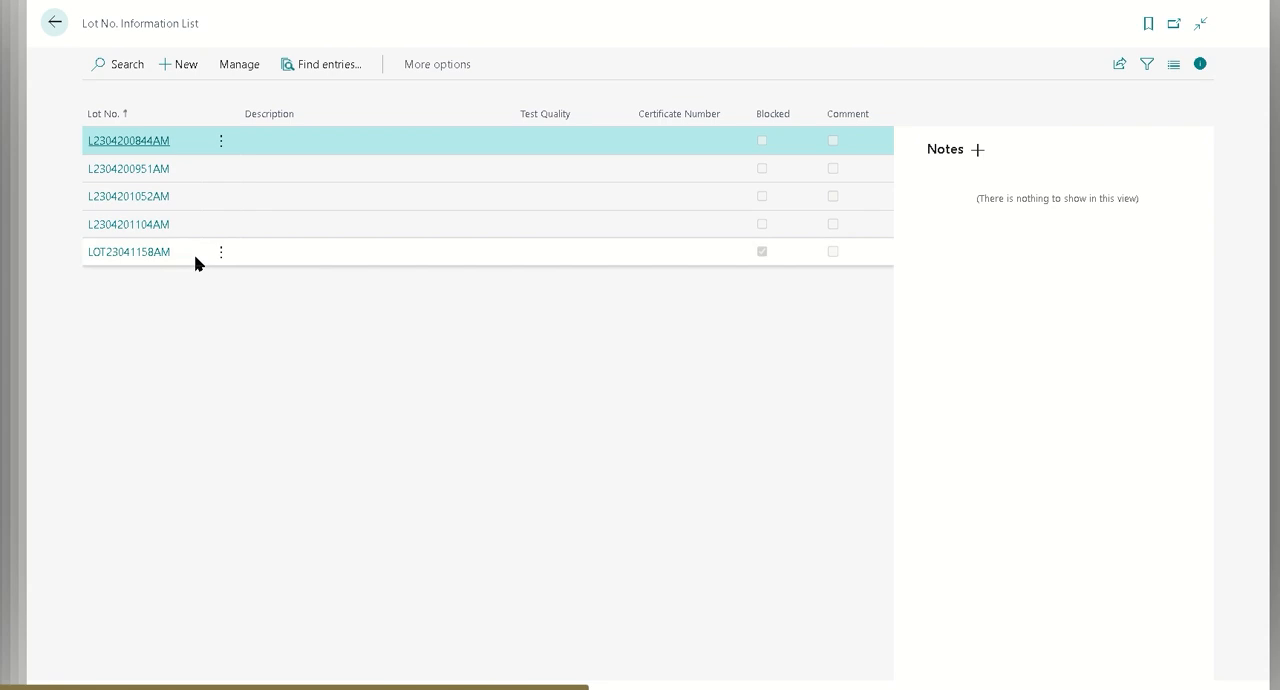
pyautogui.click(783, 252)
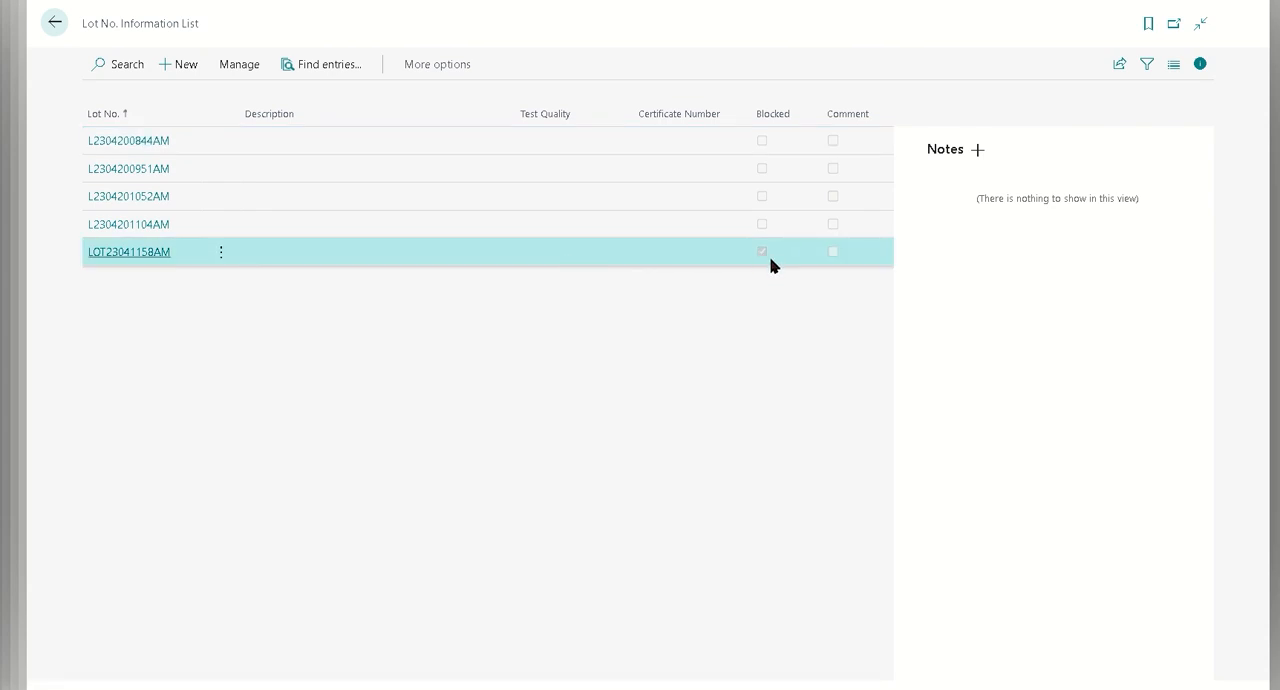
pyautogui.click(54, 21)
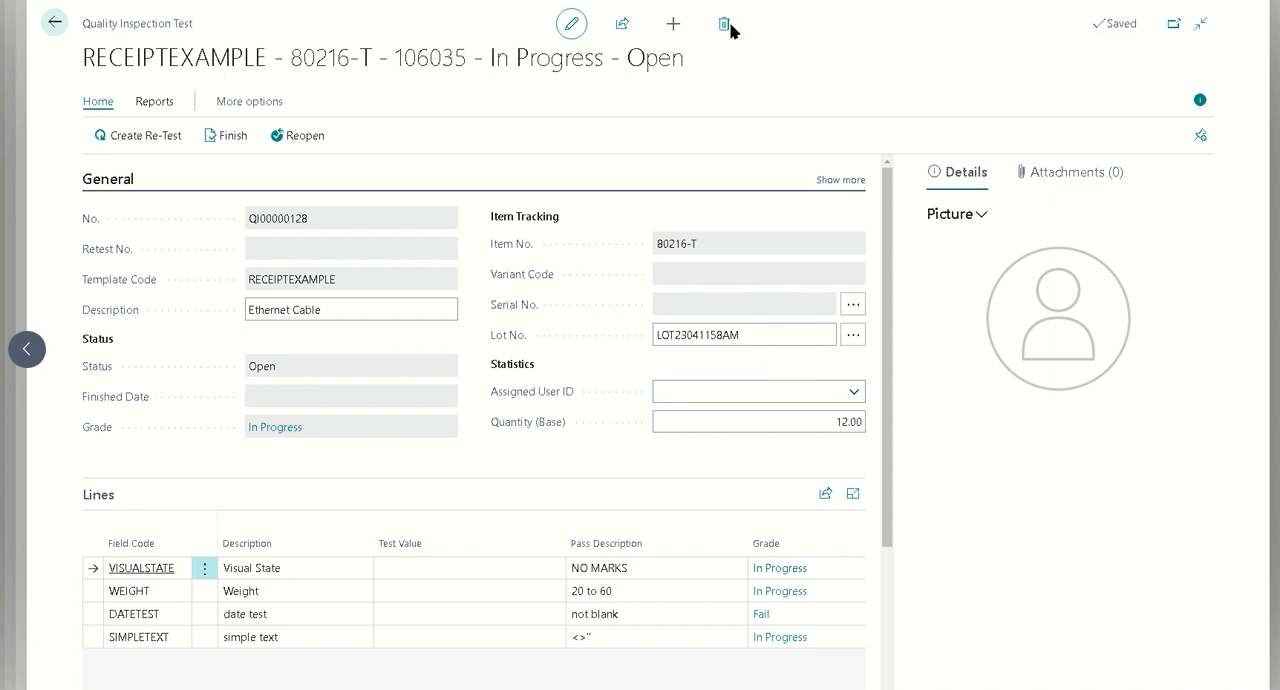
# Leave the inspection test and purchase order, and start a new blank workflow from the Workflows list
pyautogui.click(53, 24)
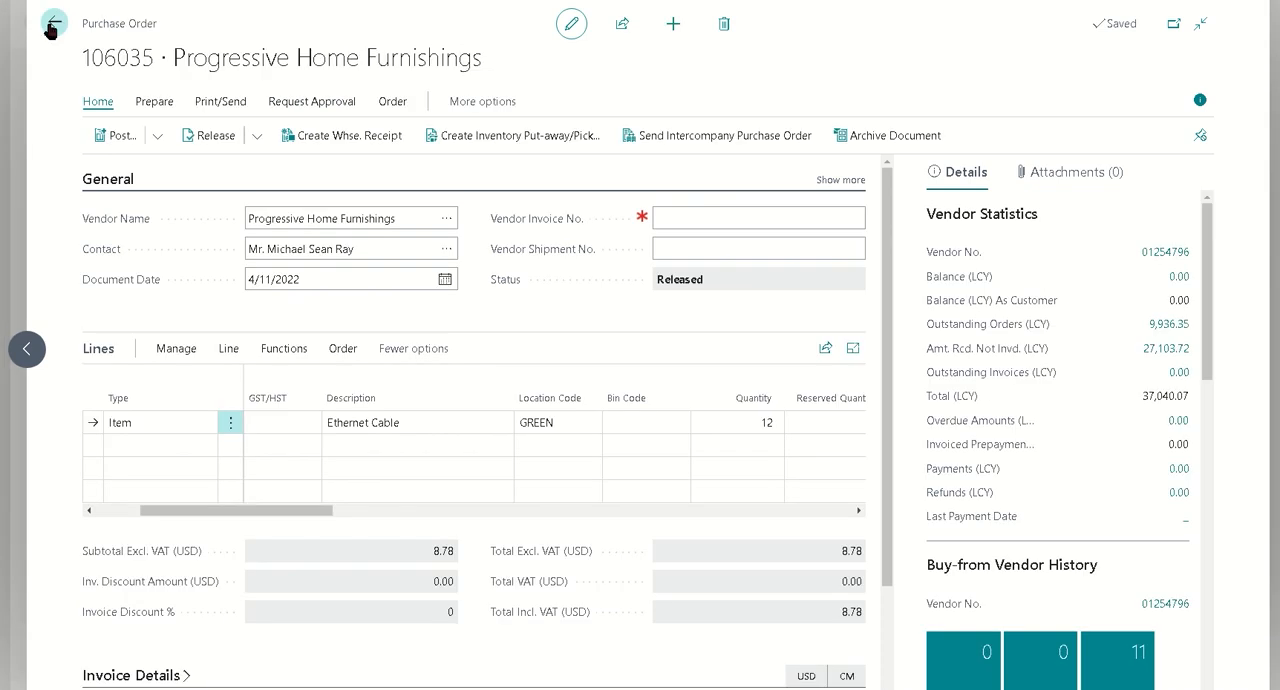
pyautogui.click(53, 24)
pyautogui.click(54, 24)
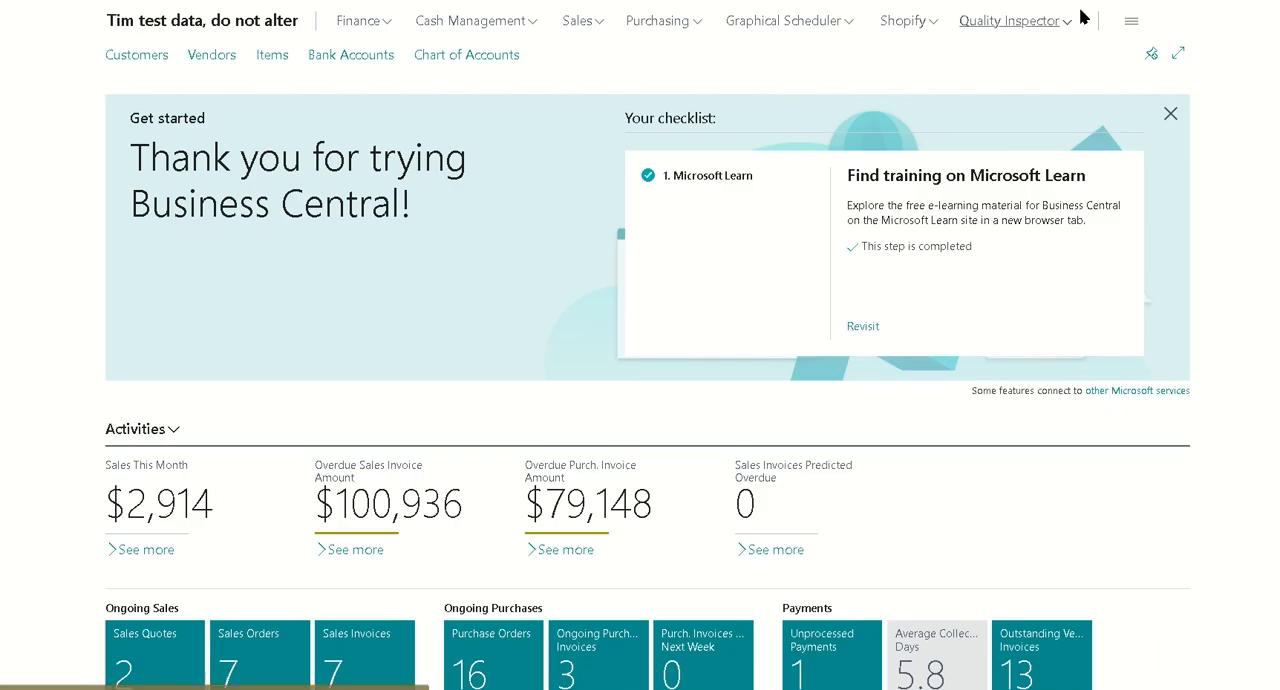
pyautogui.click(1112, 1)
pyautogui.write('w')
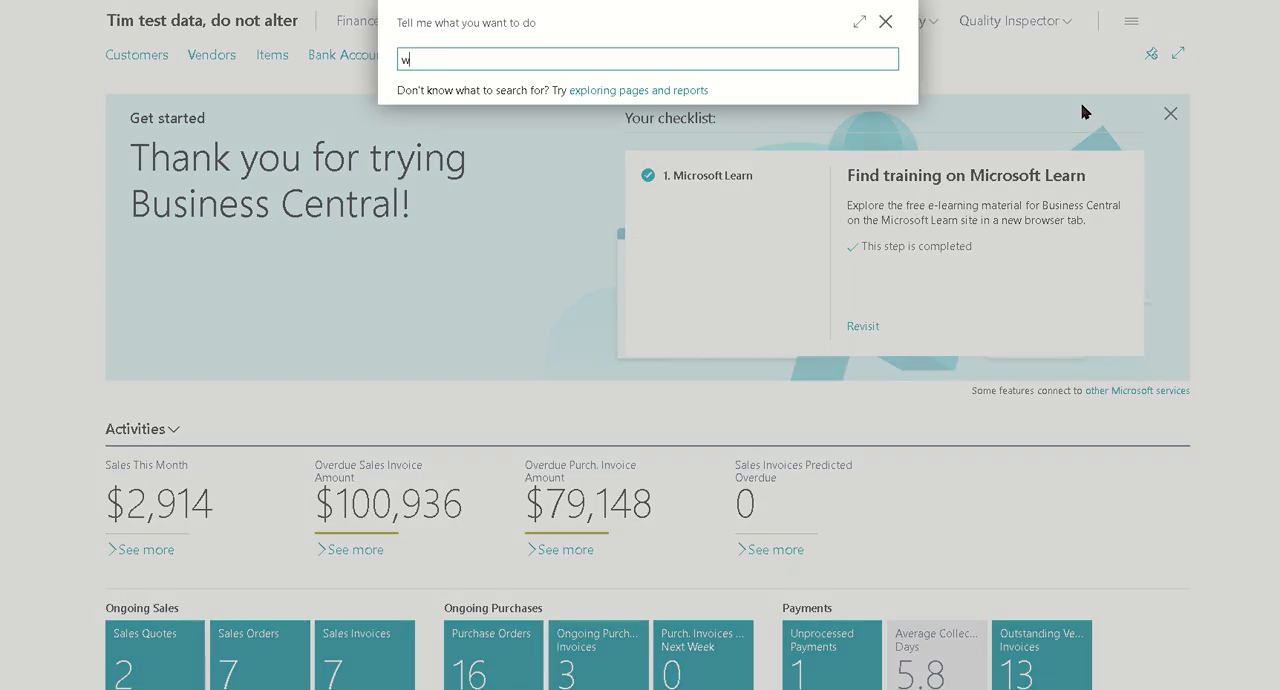
pyautogui.write('orkflows')
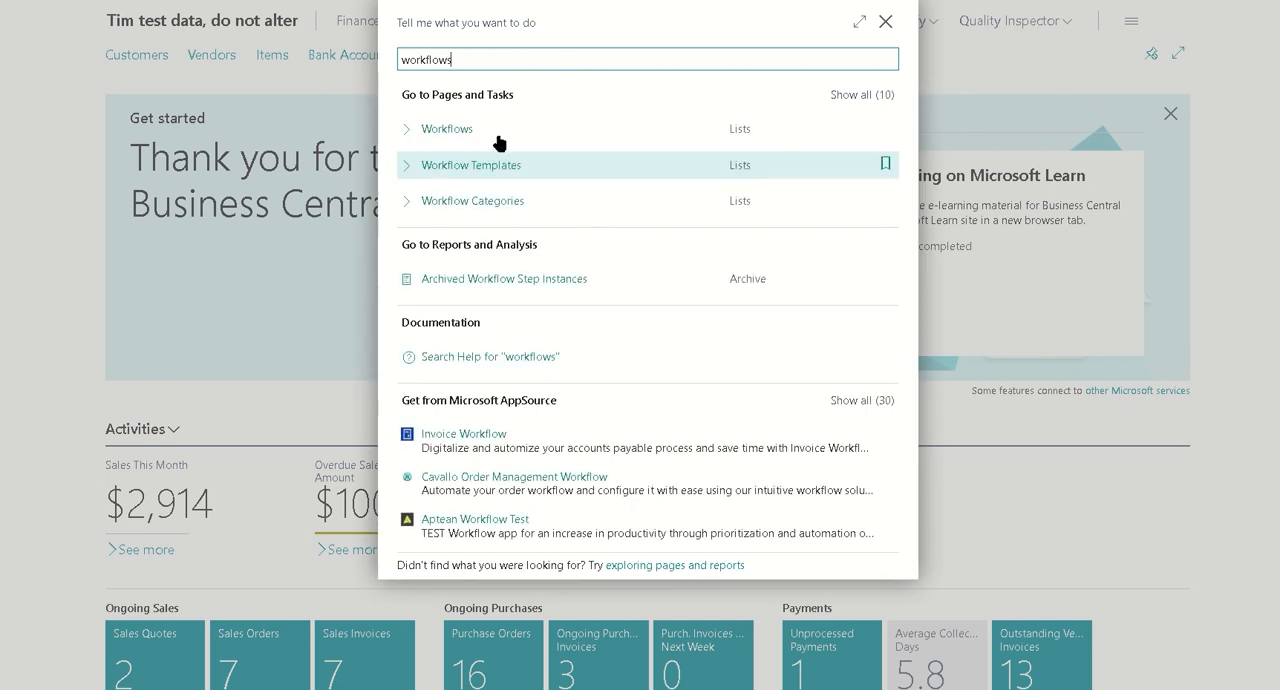
pyautogui.click(497, 131)
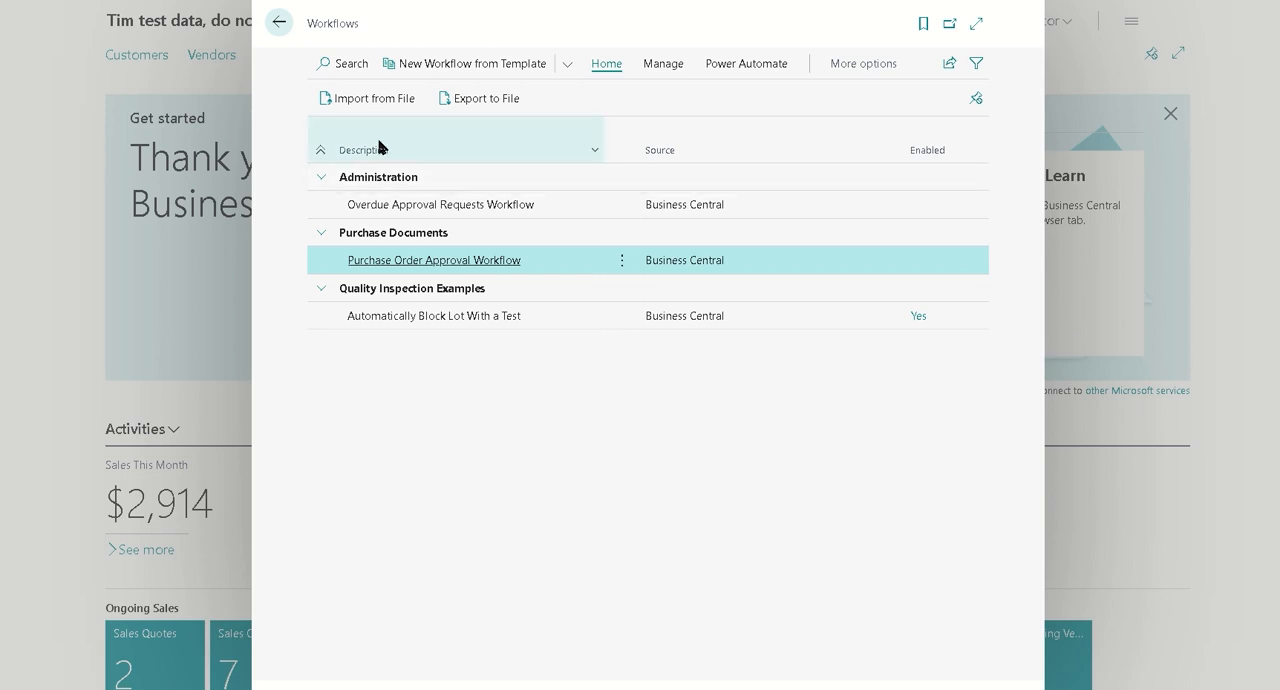
pyautogui.click(566, 65)
pyautogui.click(466, 157)
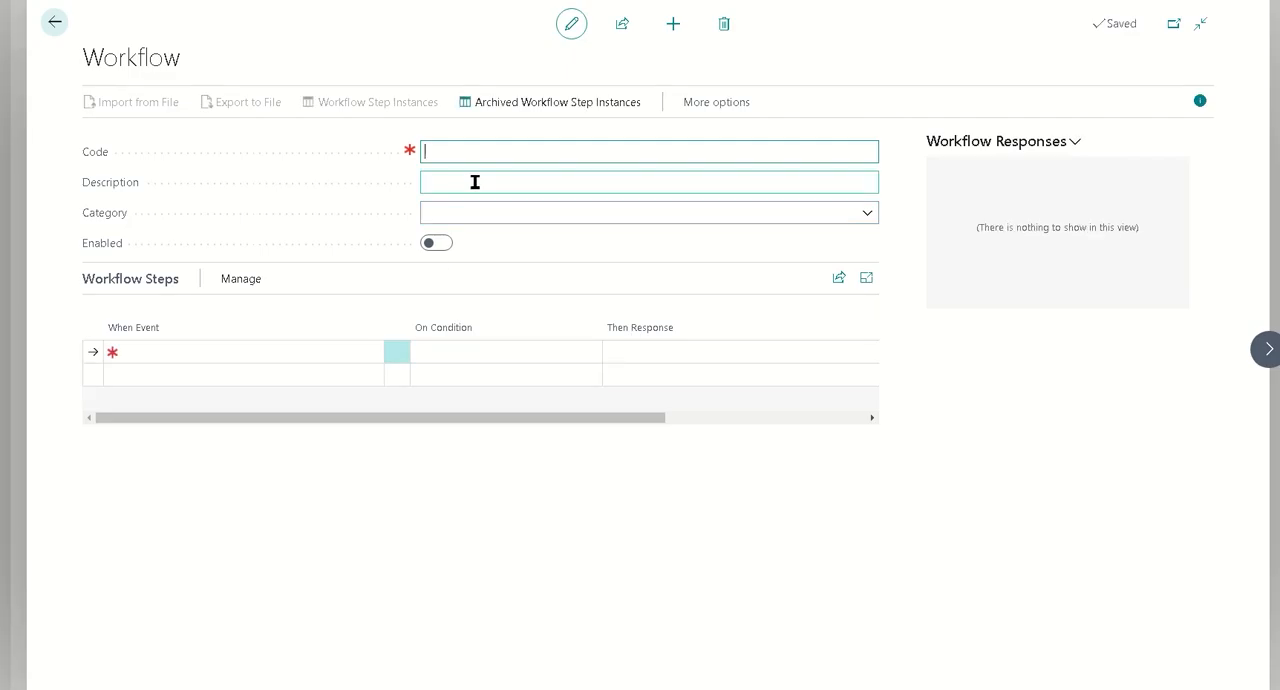
# Give the new workflow the code Auto Unblock, the description "Automatically unblock lot" and the category QIEXAMPLE
pyautogui.write('Auto Unblock')
pyautogui.click(475, 182)
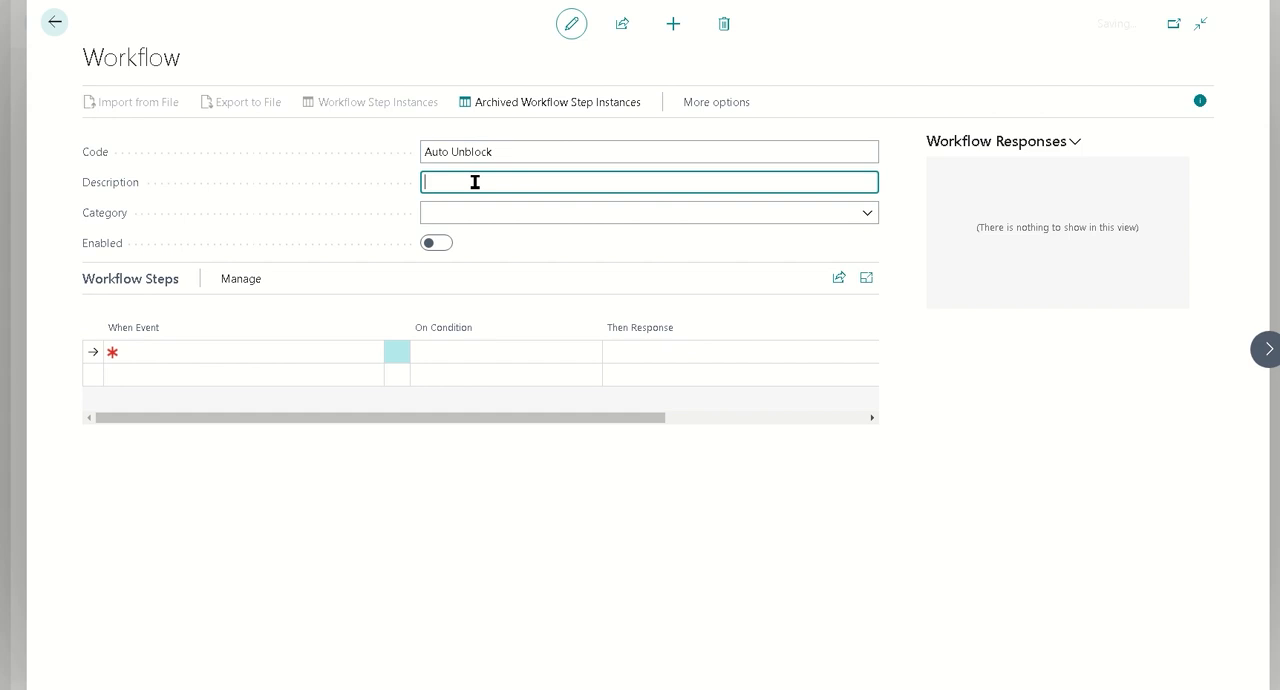
pyautogui.write('Automatically unblock lot')
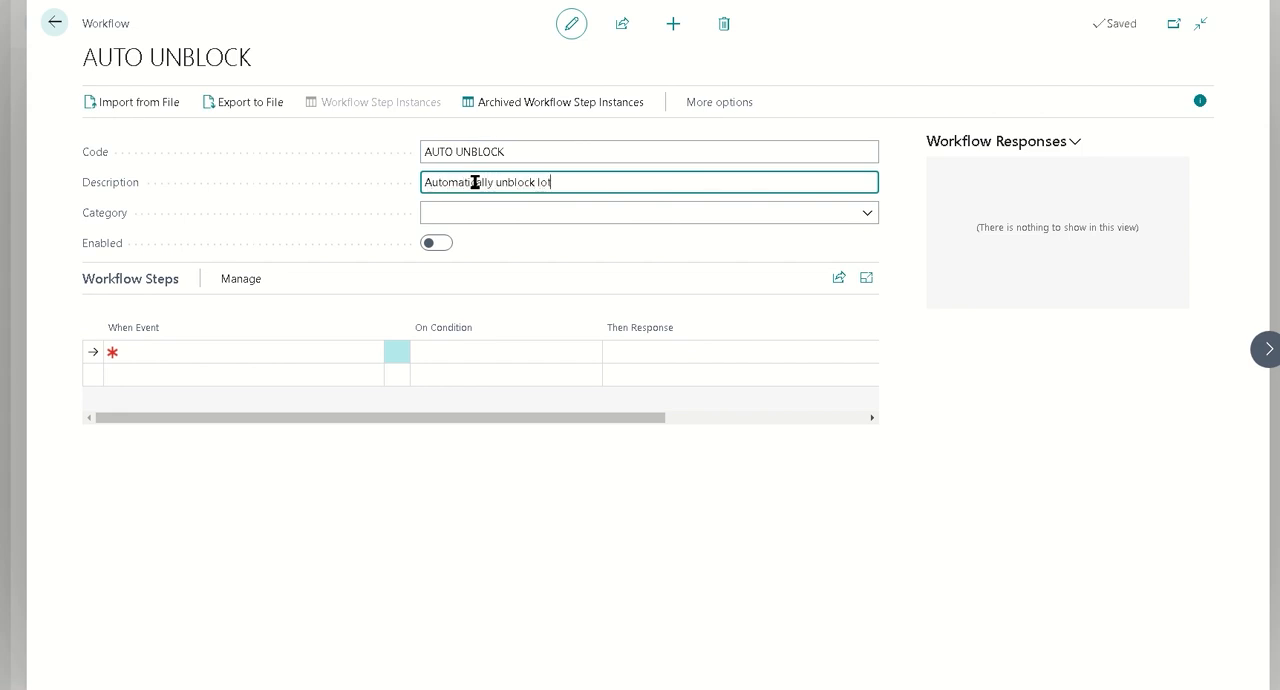
pyautogui.press('Tab')
pyautogui.click(867, 213)
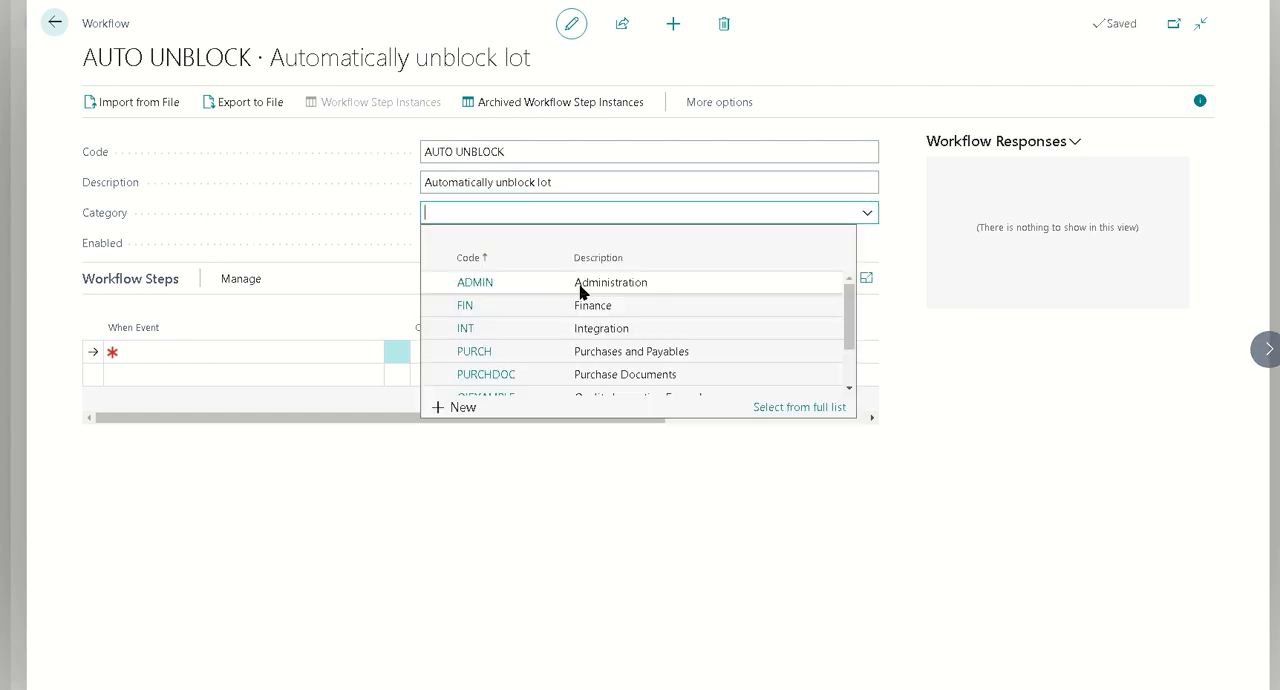
pyautogui.scroll(-2, 595, 360)
pyautogui.click(606, 338)
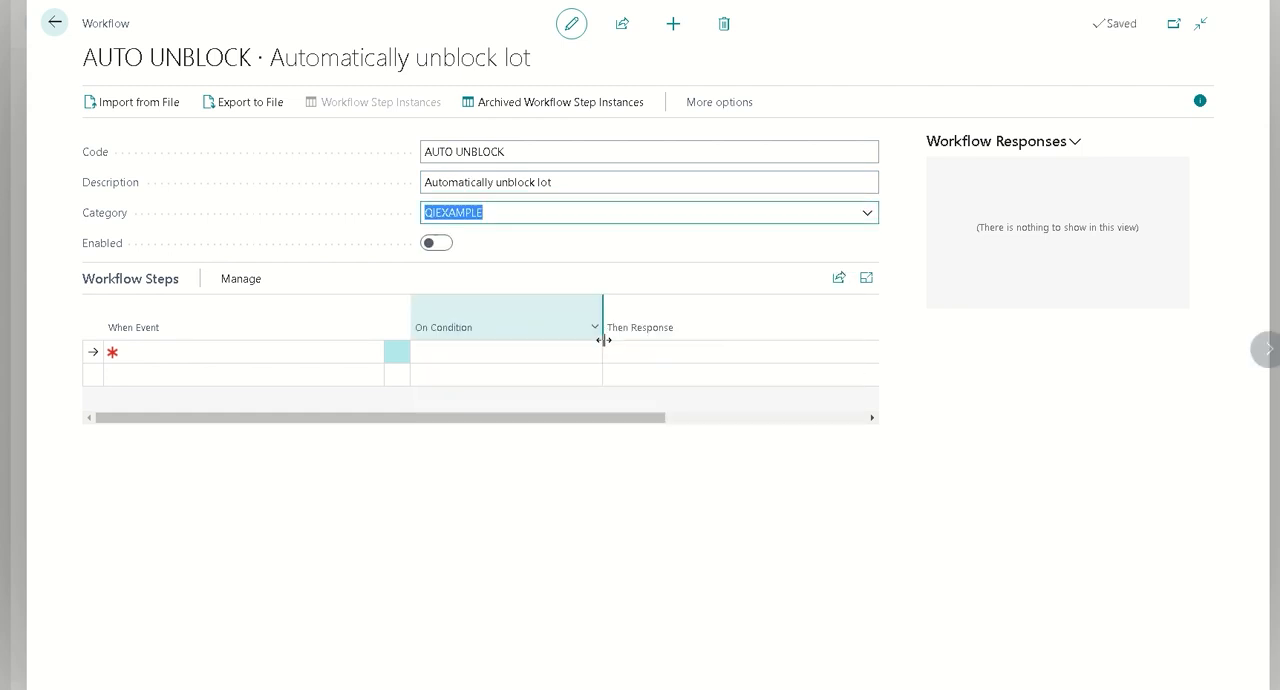
# Set the first workflow step's event to "A Quality Inspection Test is finished"
pyautogui.click(337, 354)
pyautogui.click(371, 354)
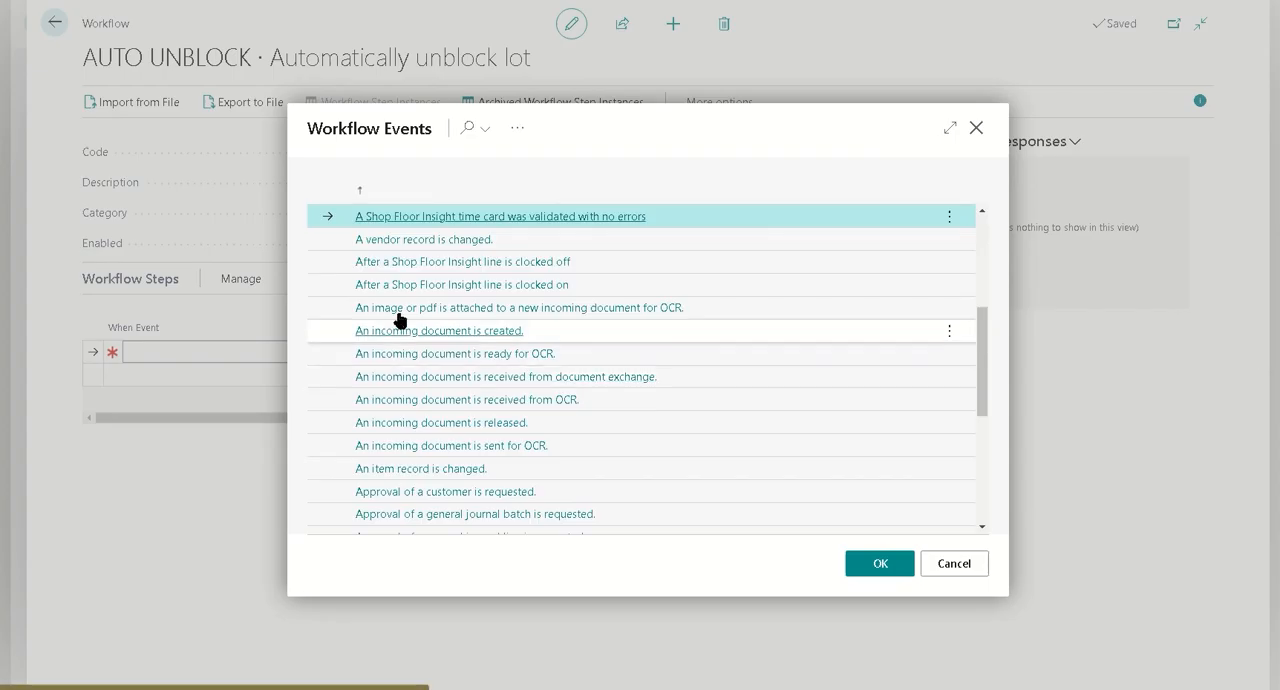
pyautogui.scroll(3, 654, 338)
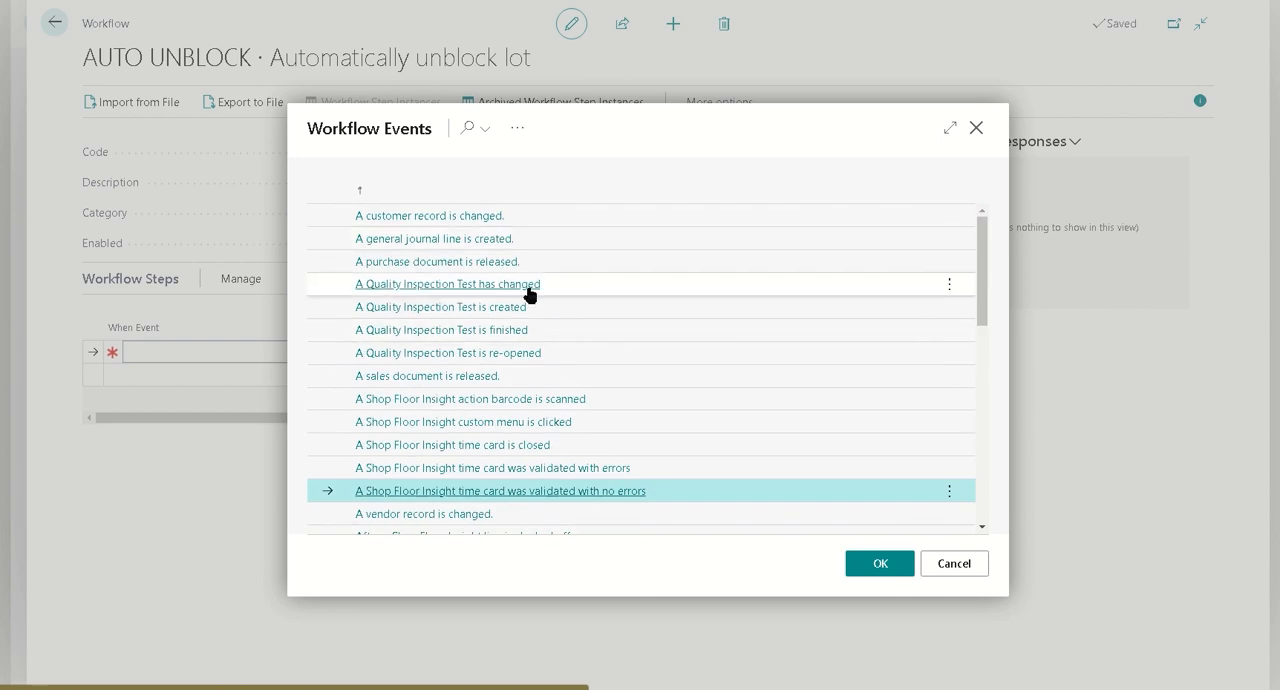
pyautogui.click(562, 330)
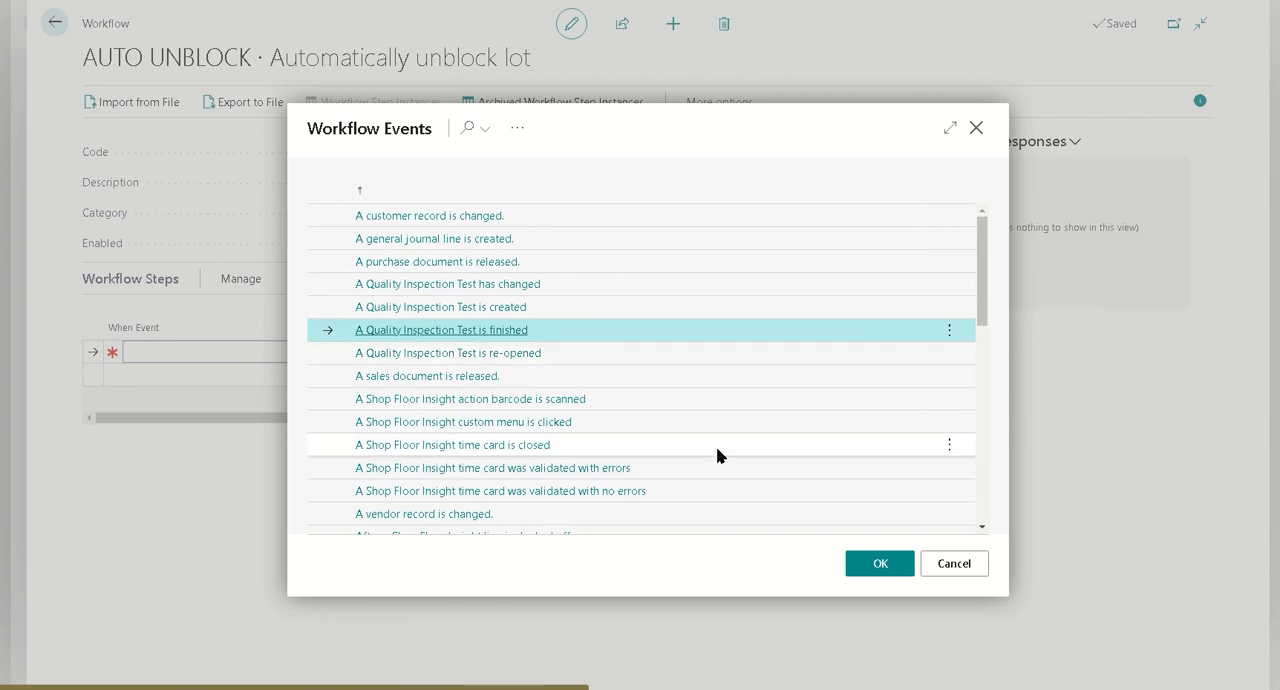
pyautogui.click(880, 564)
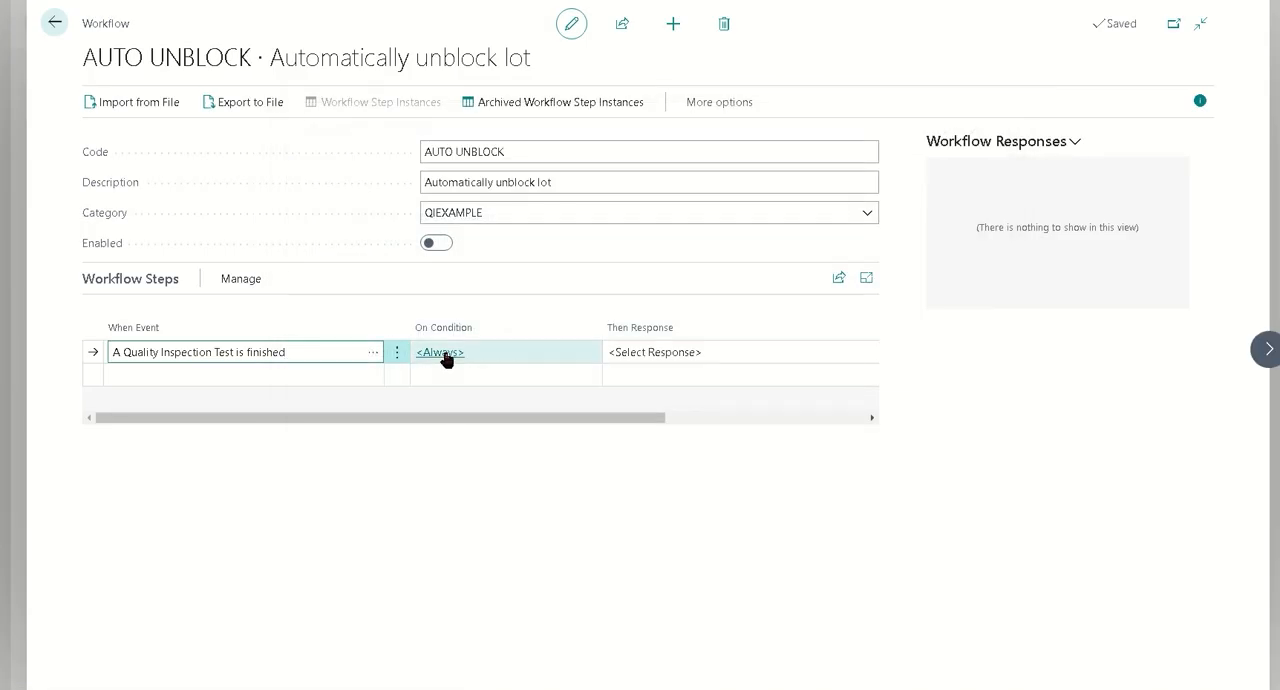
# Add an event condition that filters the quality inspection test on Grade Code PASS
pyautogui.click(446, 357)
pyautogui.click(451, 306)
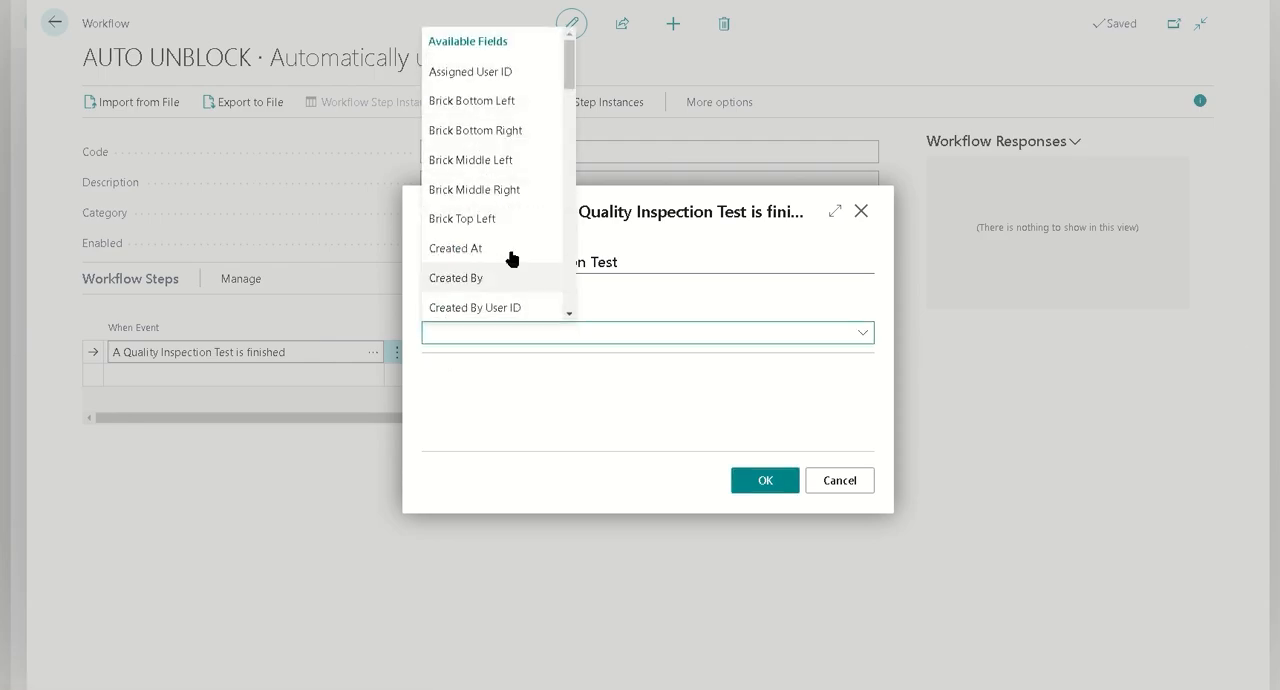
pyautogui.scroll(-1, 573, 72)
pyautogui.scroll(-5, 573, 72)
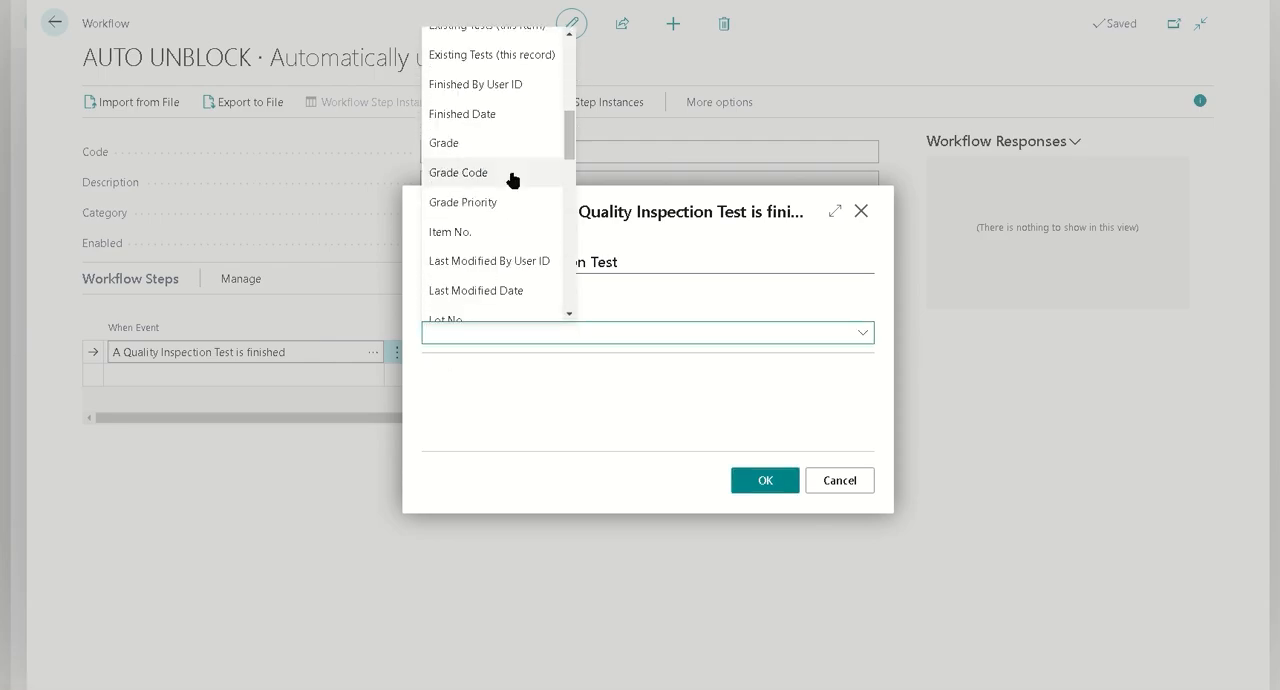
pyautogui.click(508, 174)
pyautogui.click(862, 301)
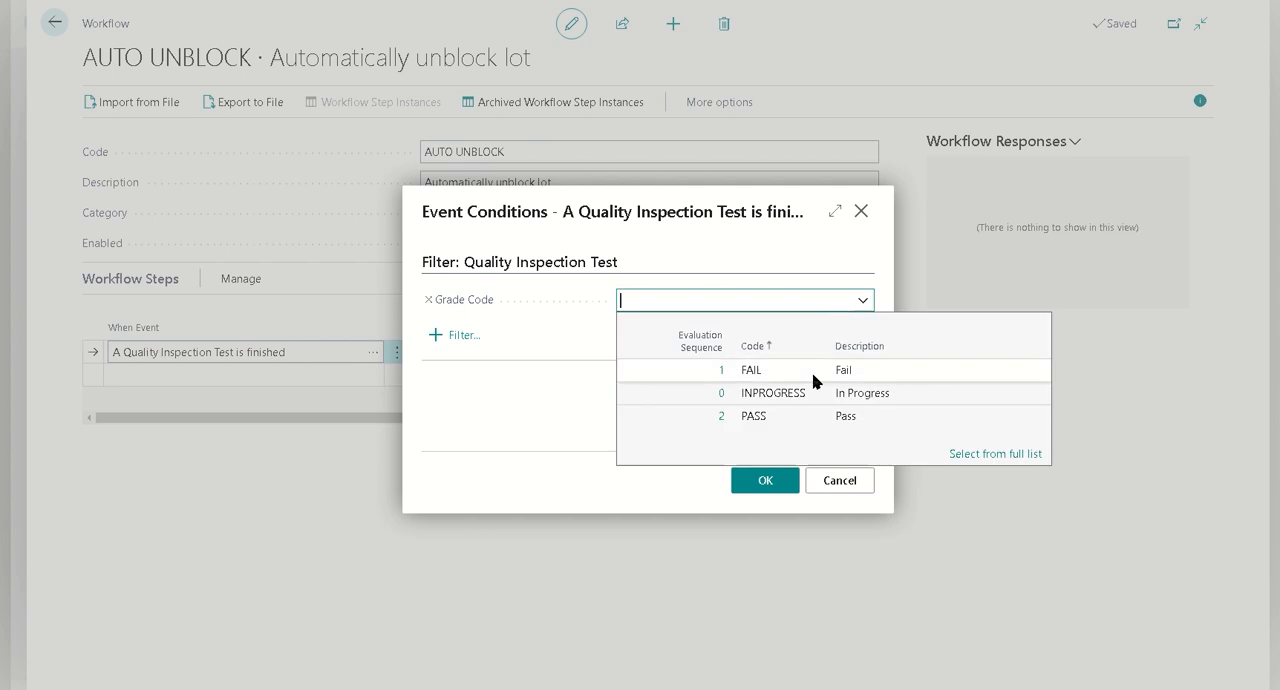
pyautogui.click(783, 416)
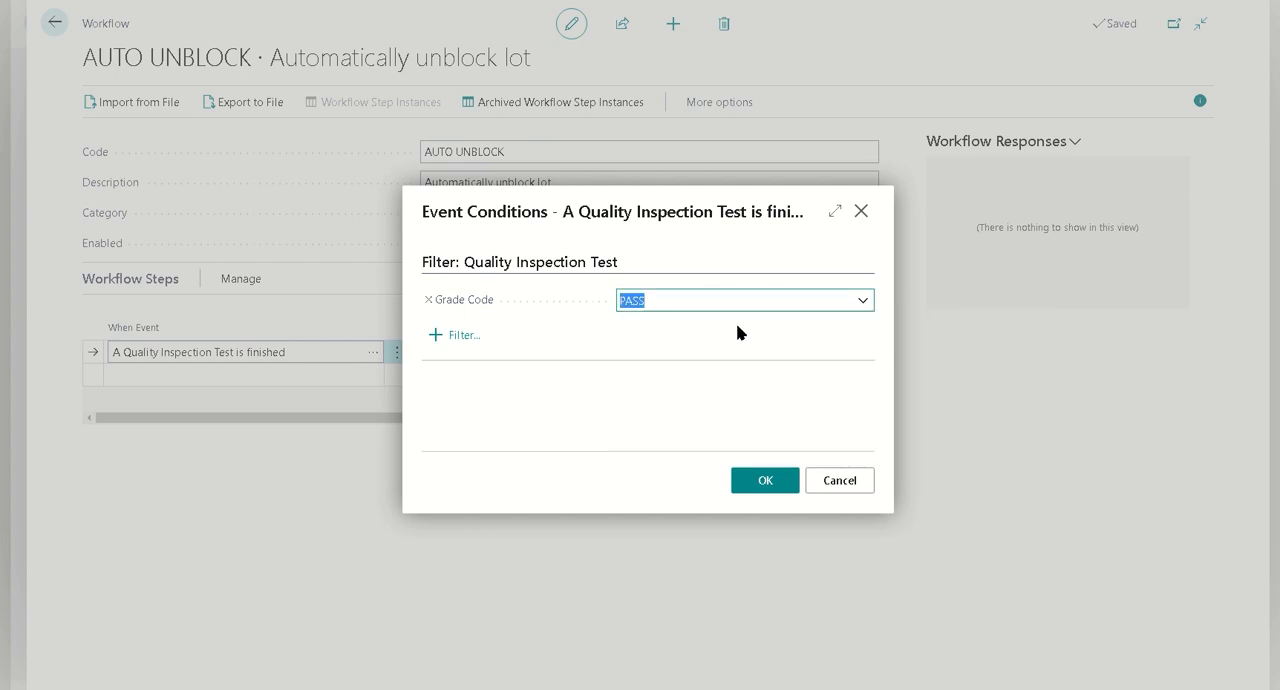
pyautogui.click(764, 481)
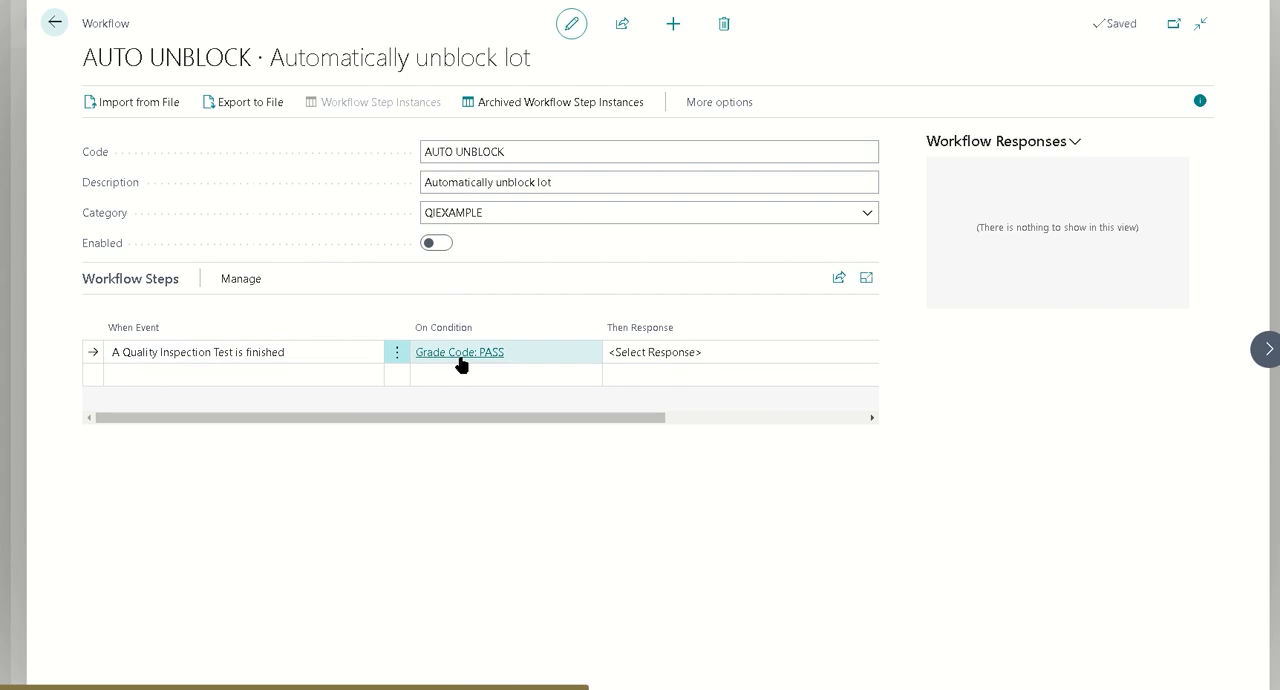
# Set the workflow step's response to "Un-Block Lot in the Test"
pyautogui.click(643, 354)
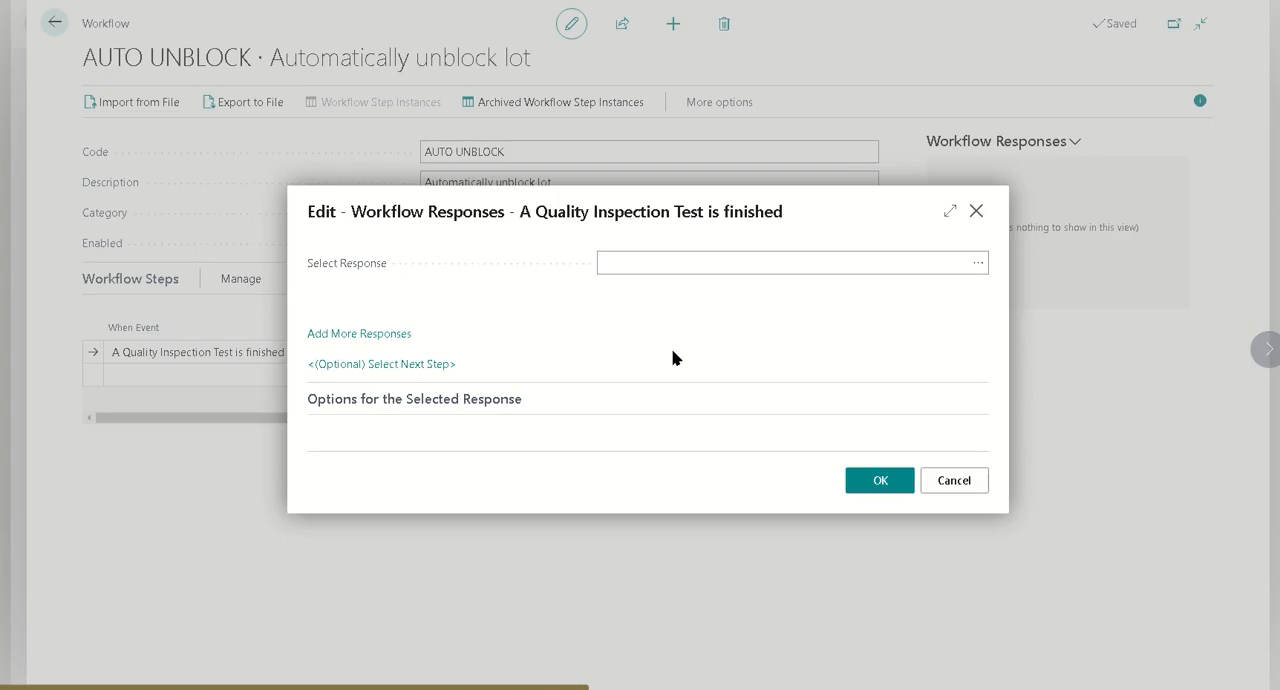
pyautogui.click(977, 265)
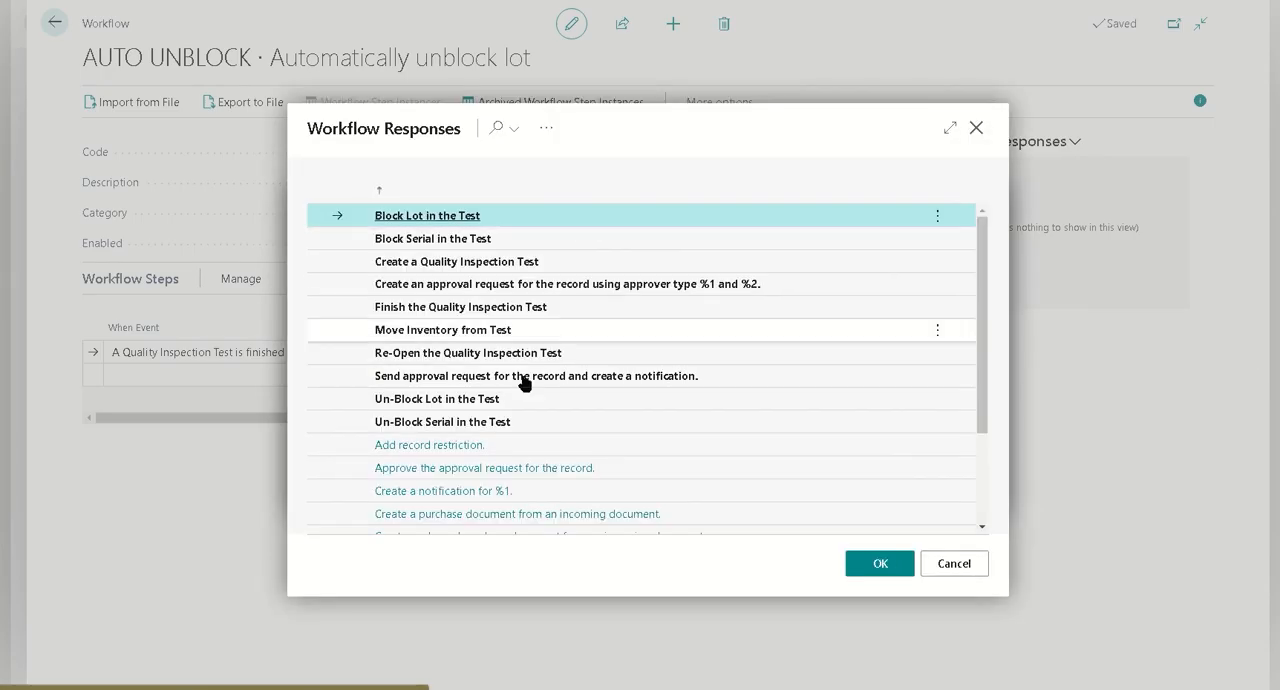
pyautogui.click(540, 402)
pyautogui.click(903, 563)
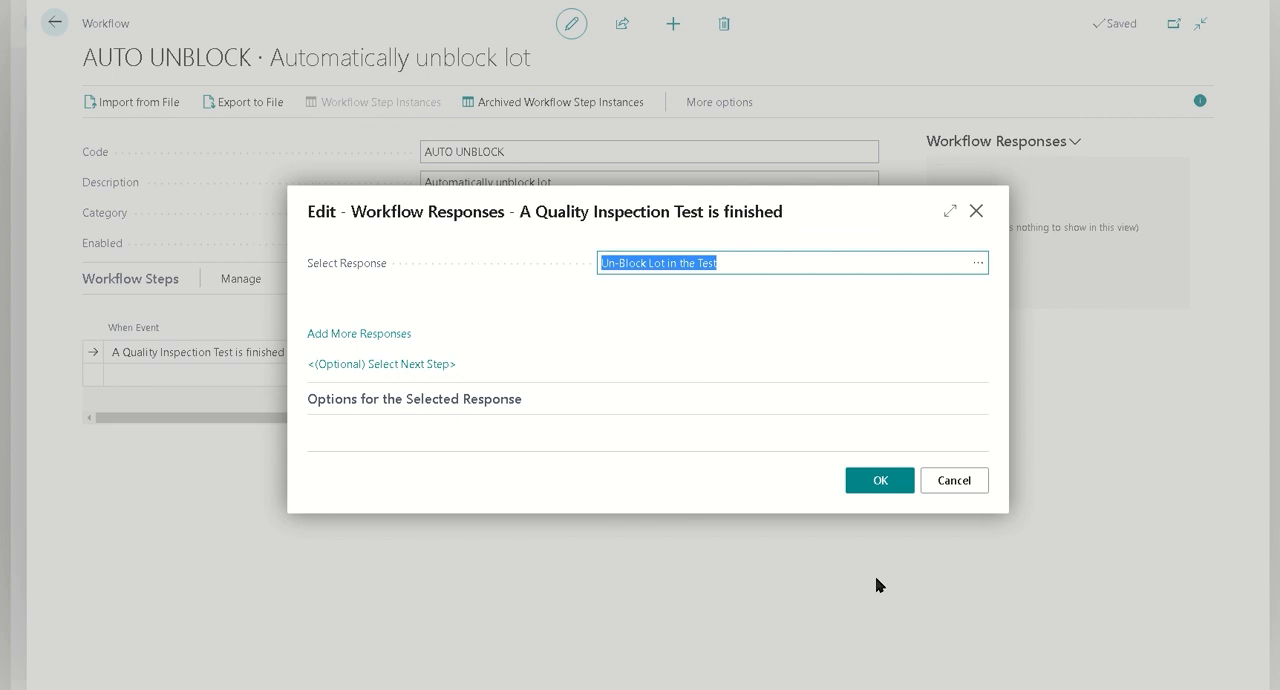
pyautogui.click(878, 482)
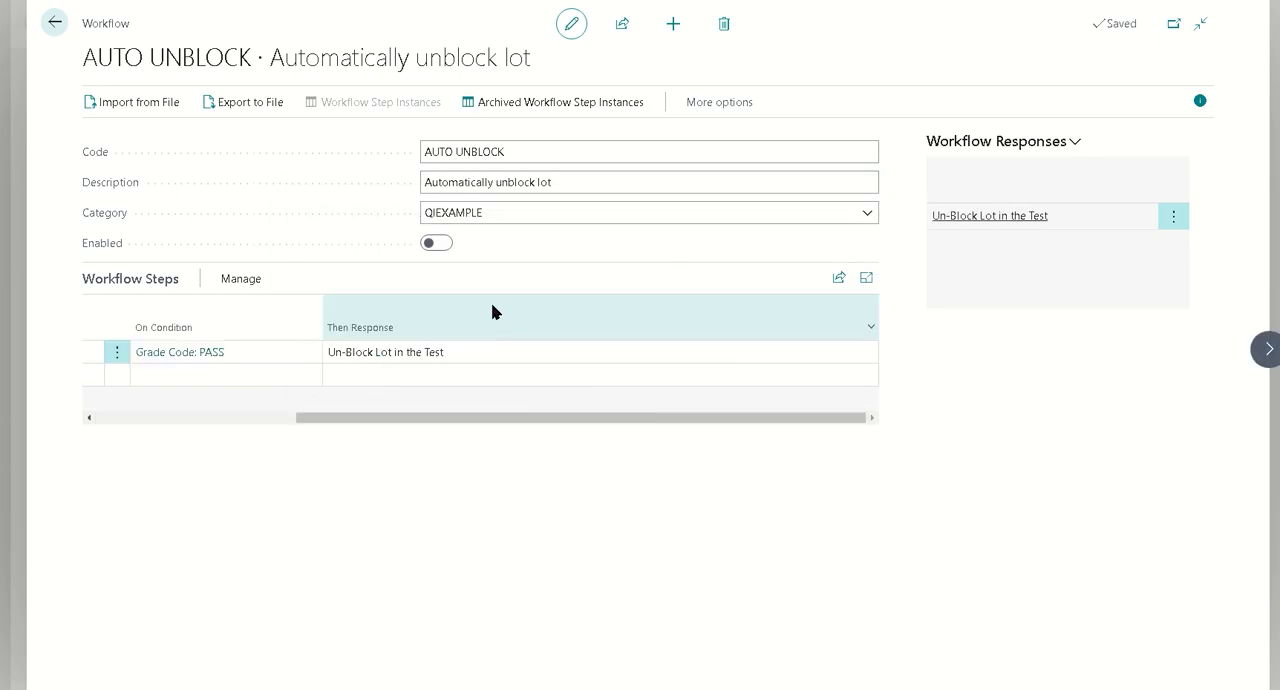
# Enable the Auto Unblock workflow, review its step line, and return to the home page
pyautogui.click(437, 245)
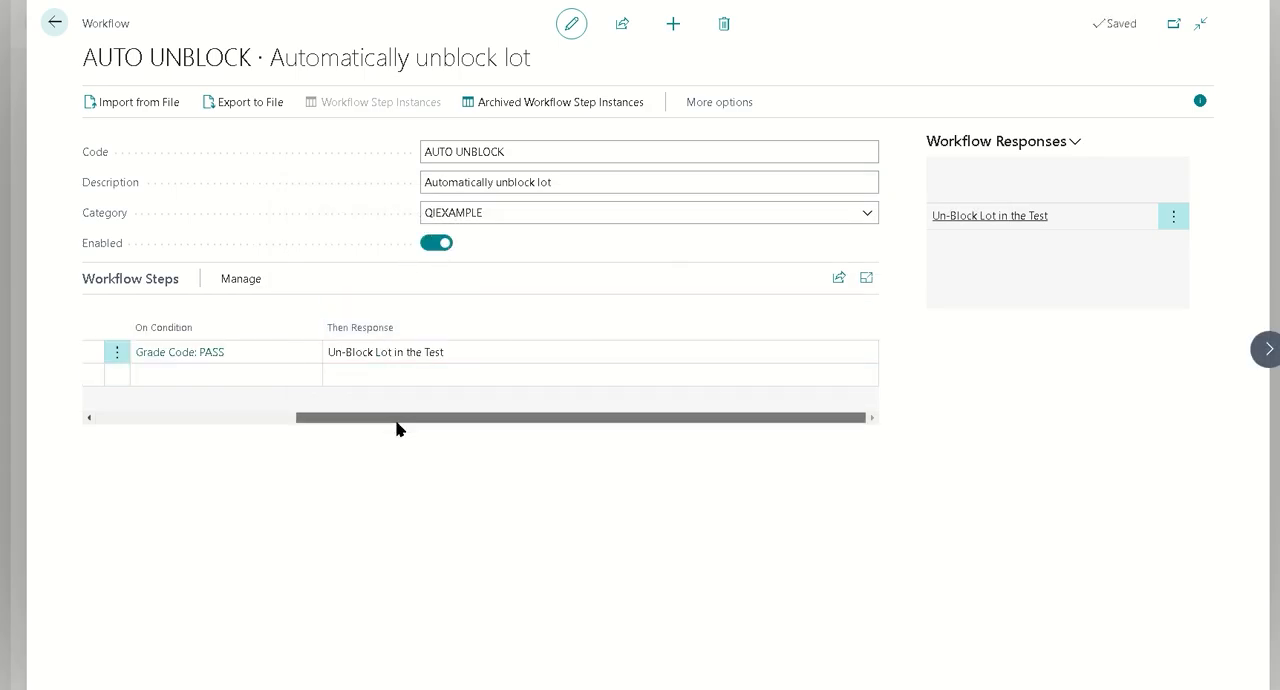
pyautogui.moveTo(397, 419); pyautogui.dragTo(114, 421)
pyautogui.click(228, 352)
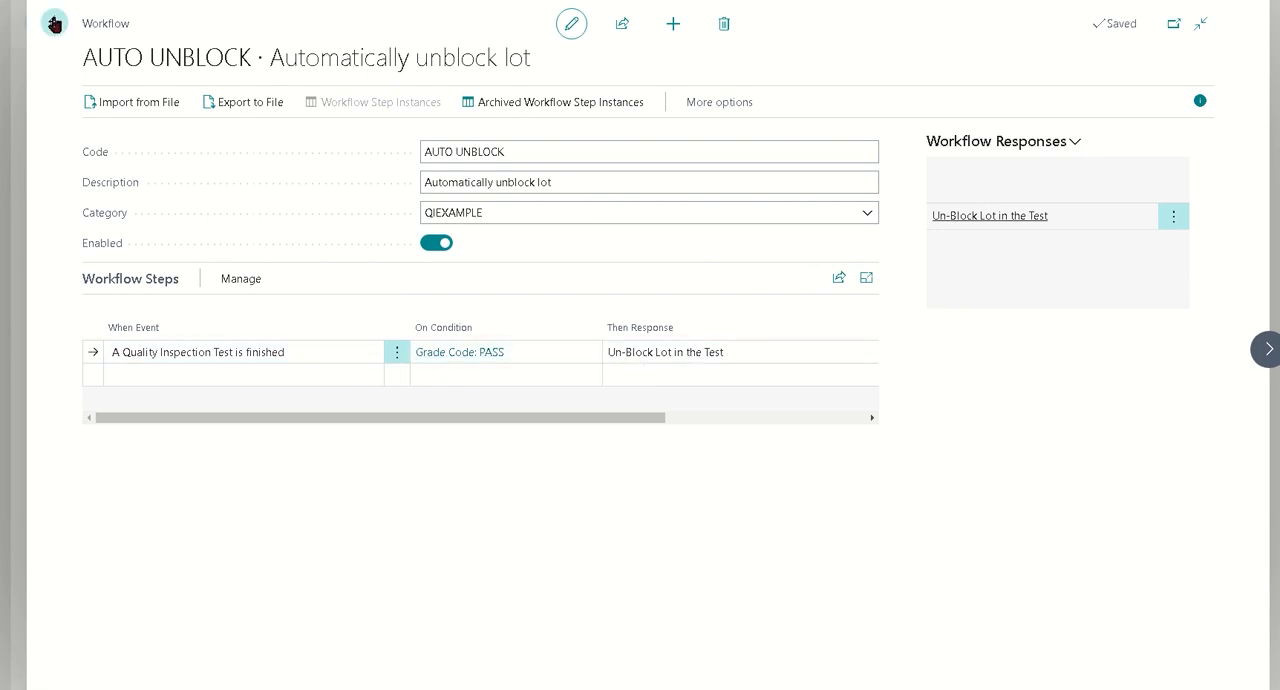
pyautogui.click(54, 23)
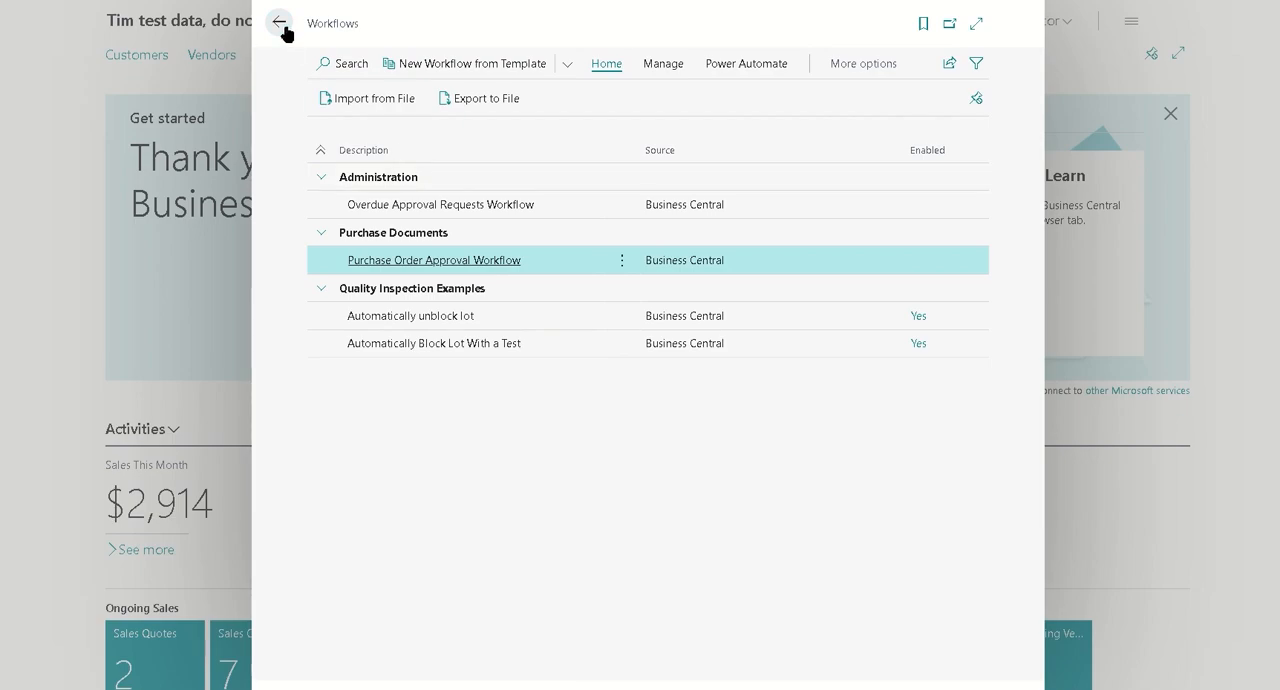
pyautogui.click(281, 27)
# Search for the quality inspection tests and open test QI00000128 for the Ethernet Cable
pyautogui.click(1125, 8)
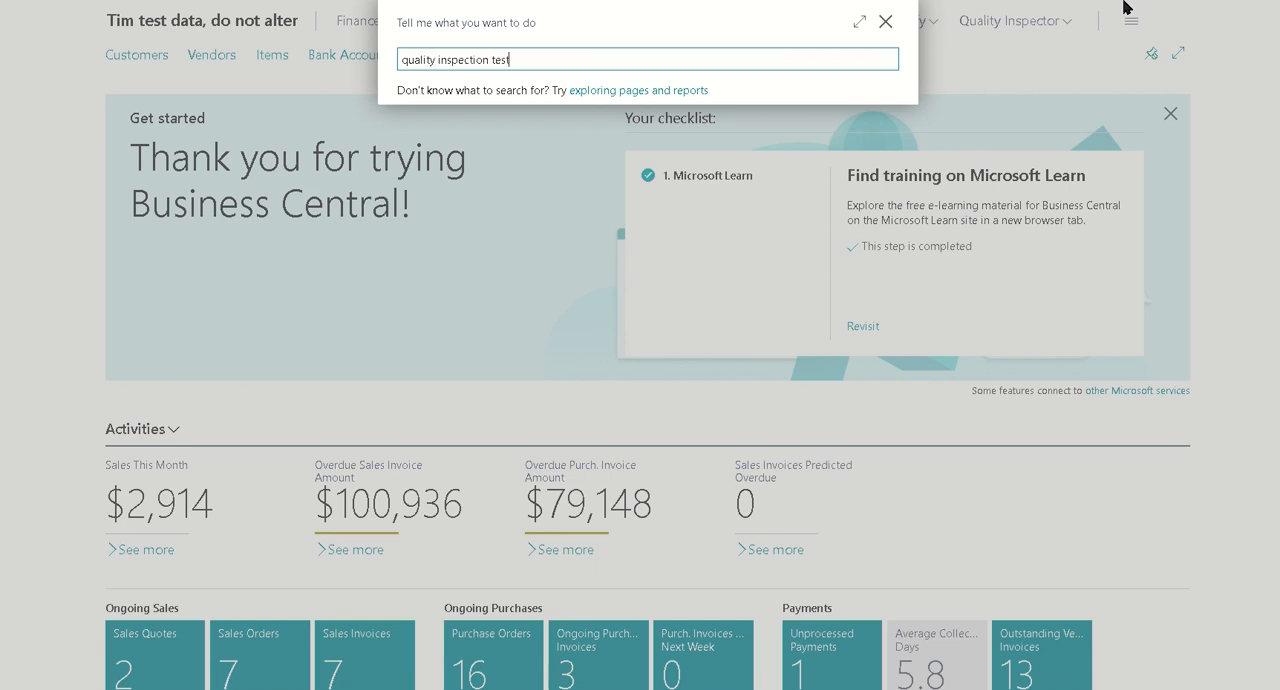
pyautogui.write('quality inspection test')
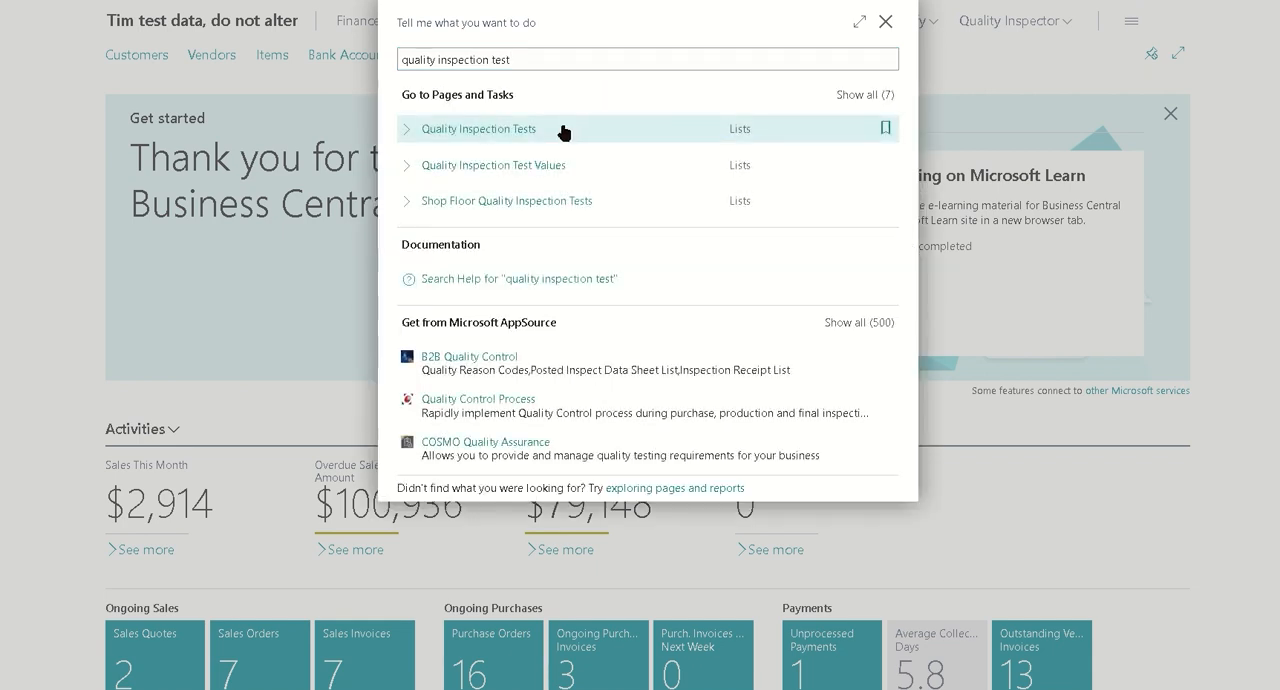
pyautogui.click(563, 129)
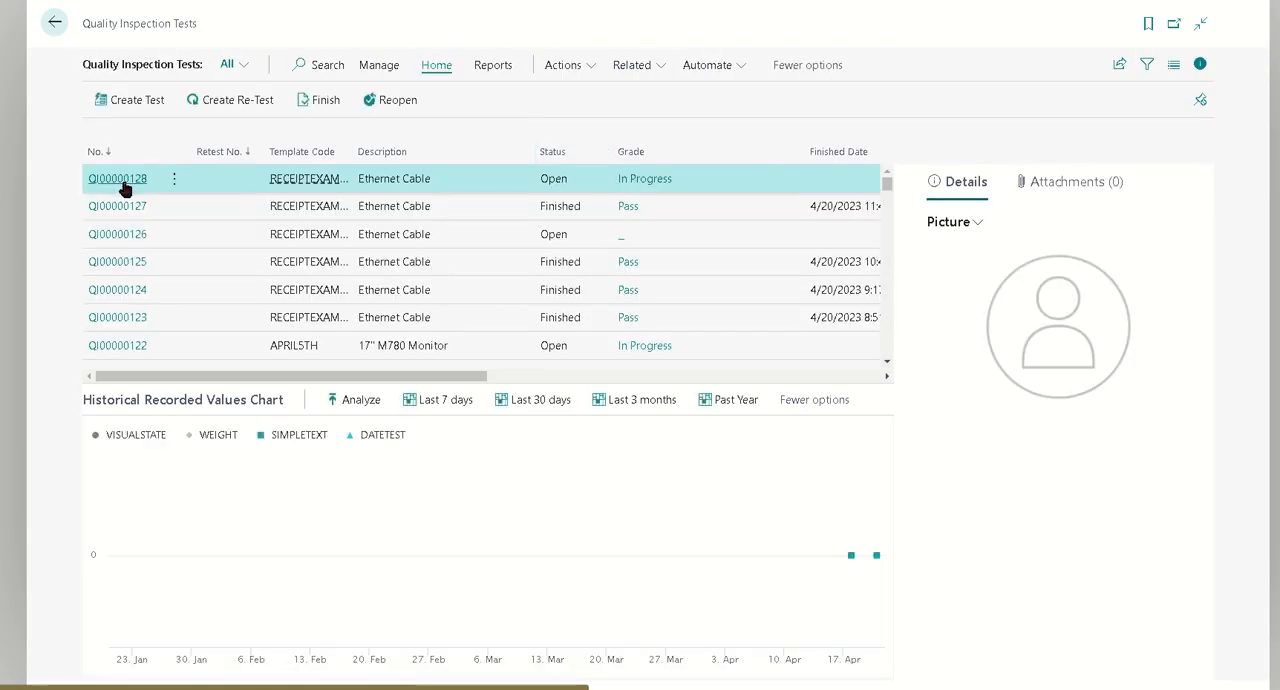
pyautogui.click(107, 182)
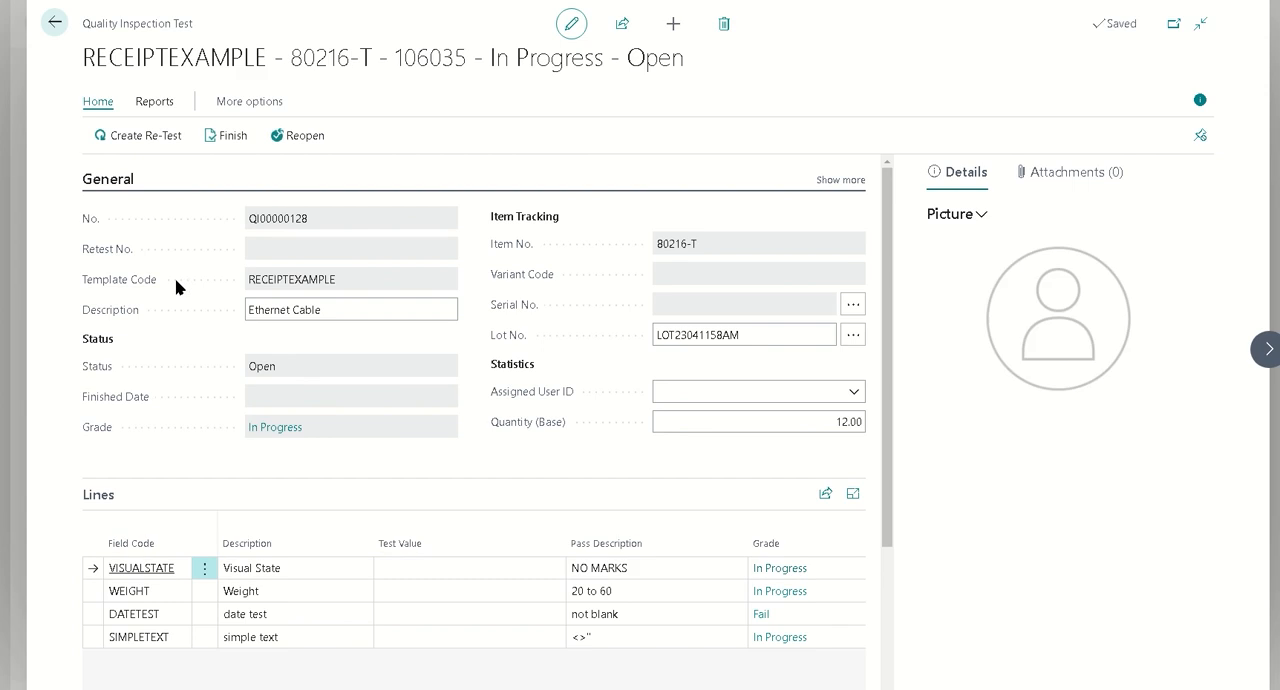
# Record the test values NO MARKS for Visual State and 20 for Weight on the test lines
pyautogui.click(451, 567)
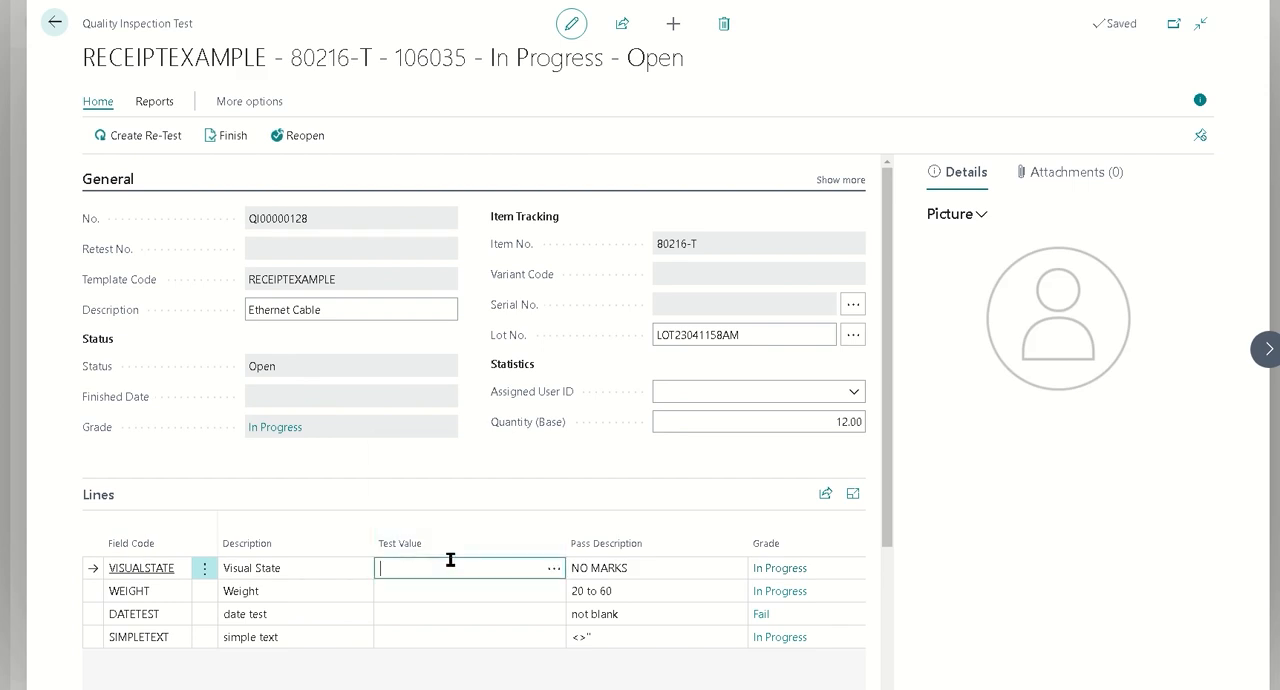
pyautogui.click(554, 567)
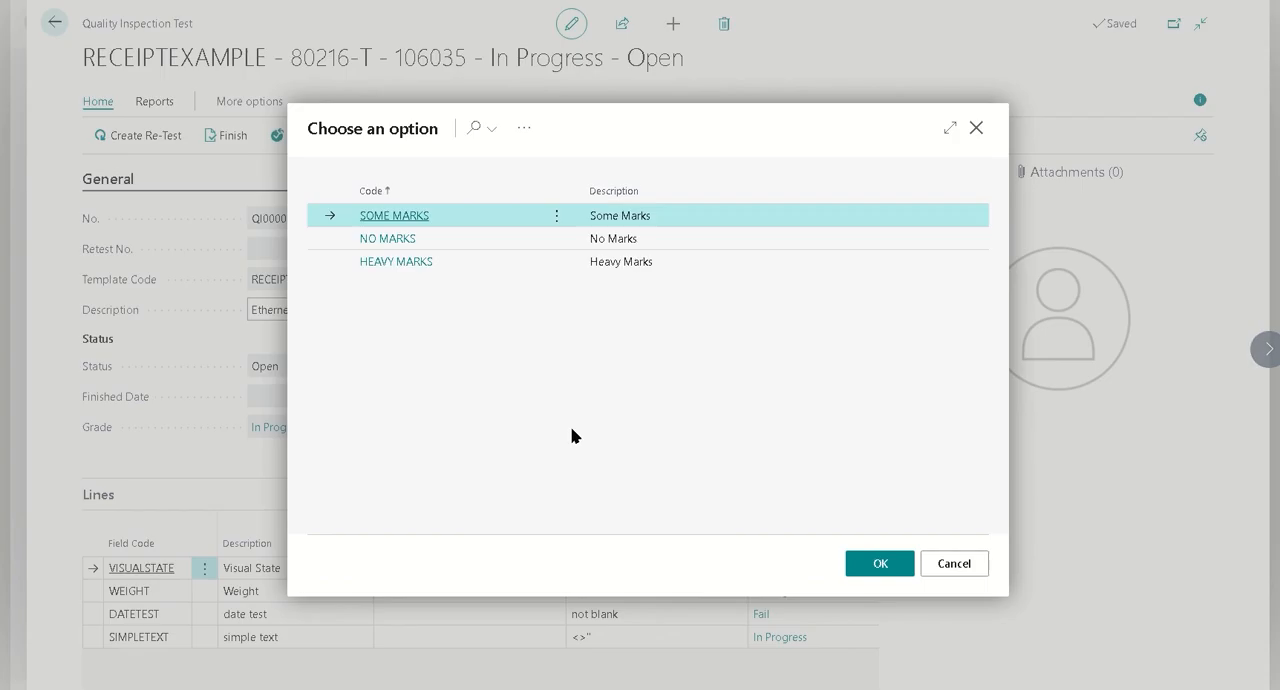
pyautogui.click(686, 238)
pyautogui.click(849, 568)
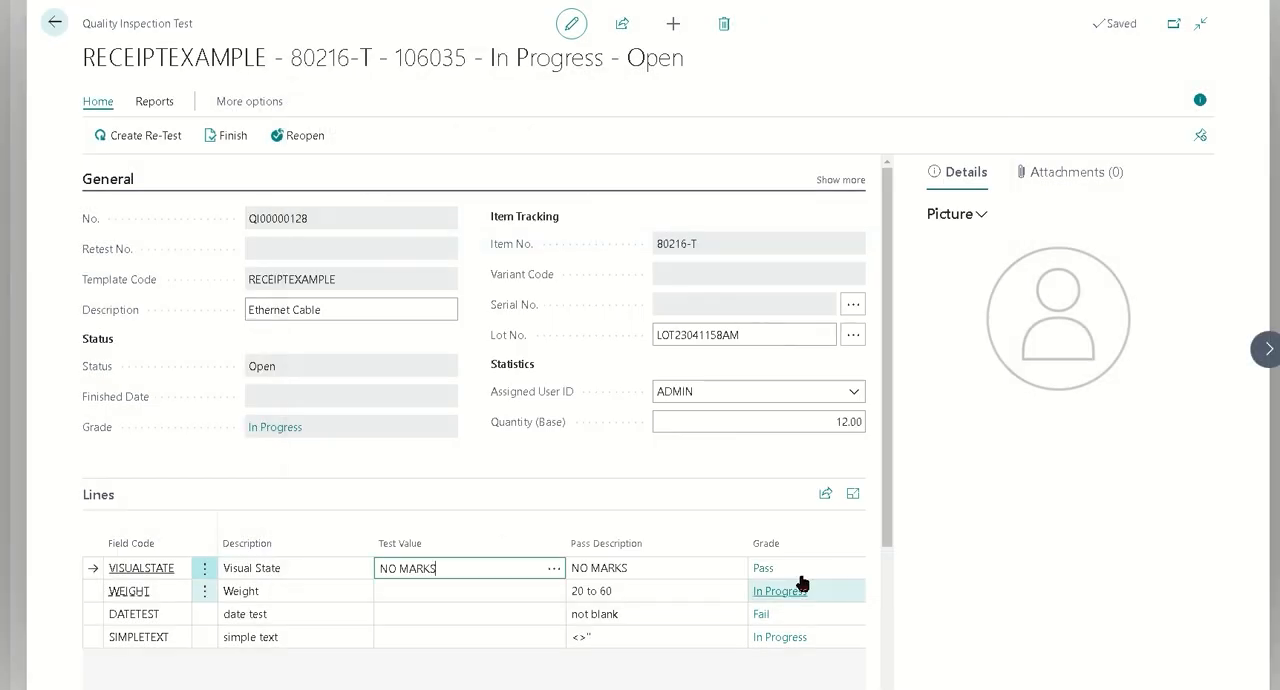
pyautogui.click(540, 591)
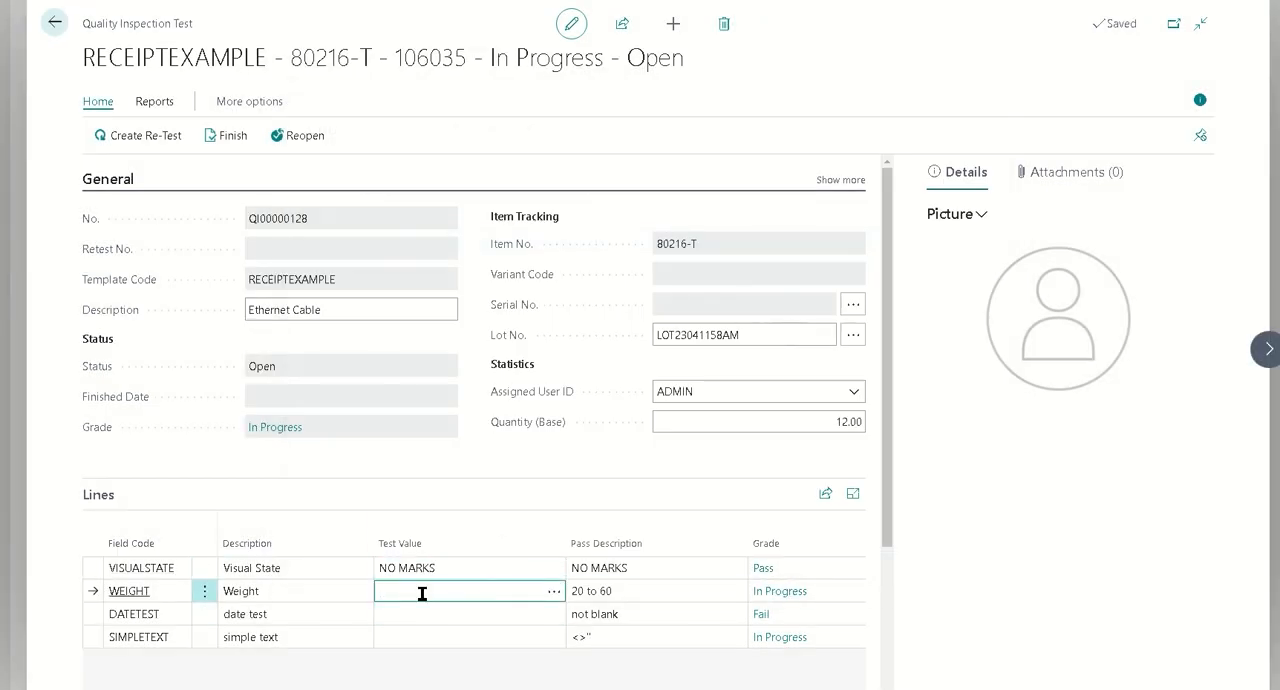
pyautogui.write('20')
pyautogui.press('Return')
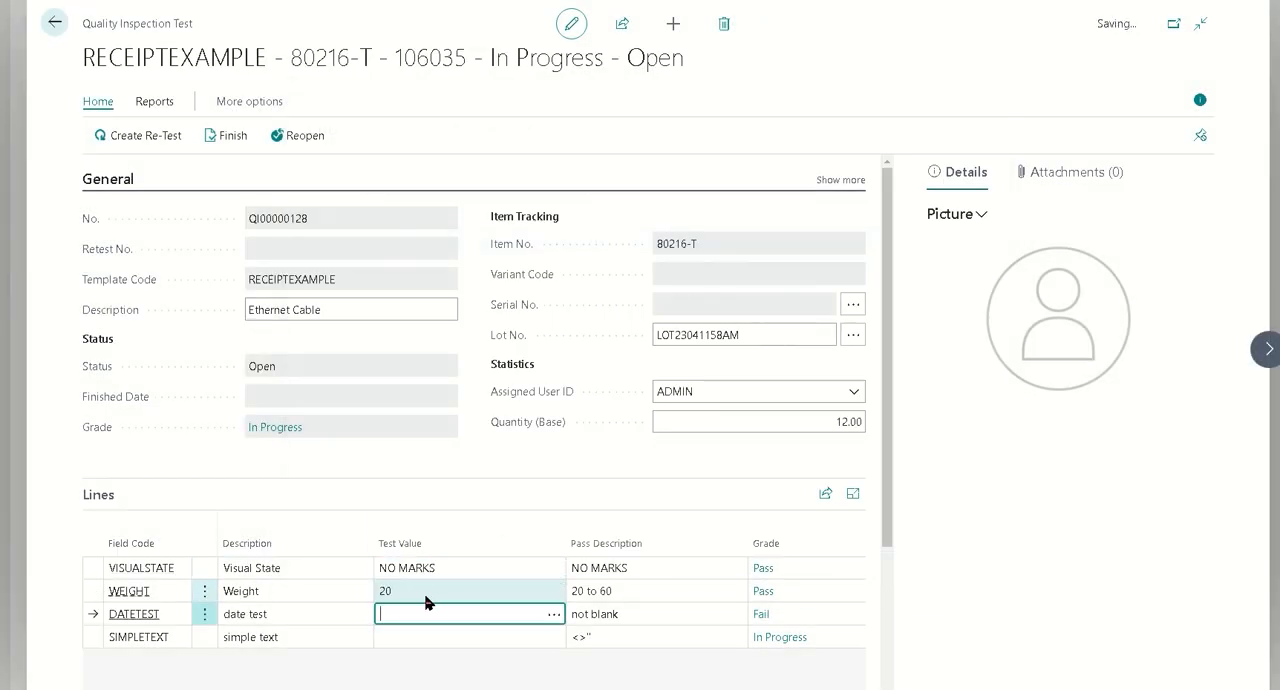
# Record the test values 2023-04-20 for the date test and Hello for the simple text
pyautogui.write('t')
pyautogui.click(443, 638)
pyautogui.click(465, 638)
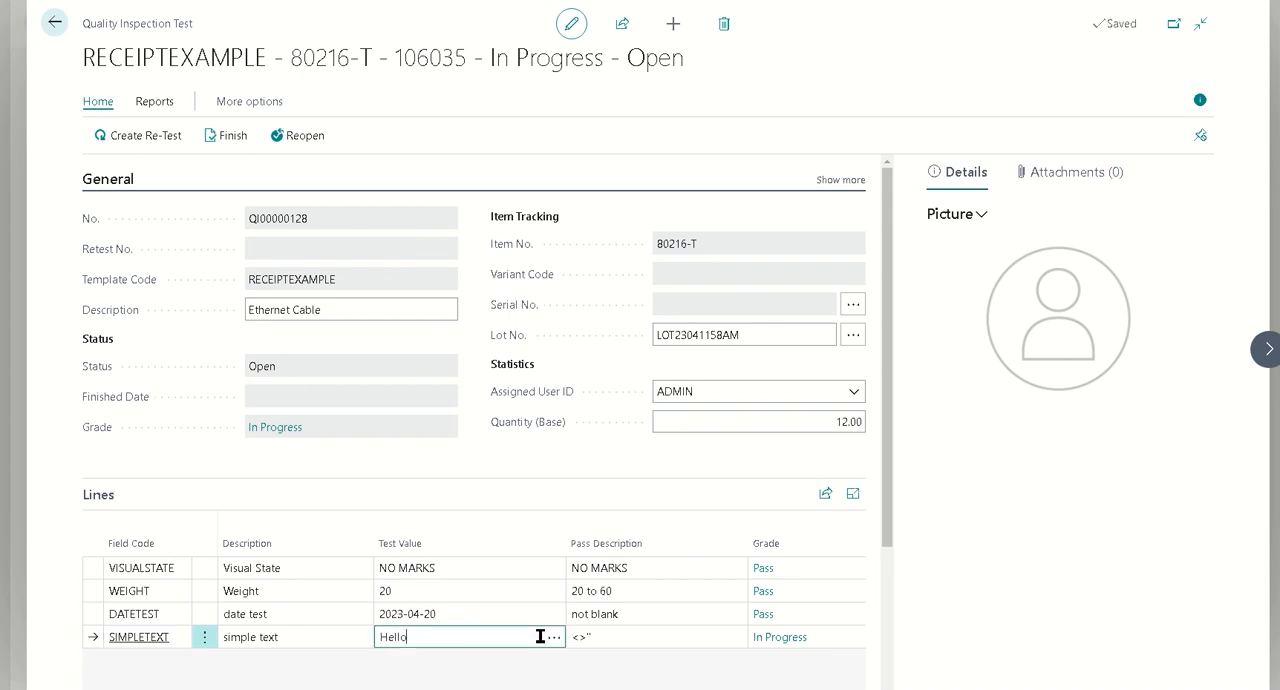
pyautogui.write('Hello')
pyautogui.press('Tab')
pyautogui.scroll(3, 580, 523)
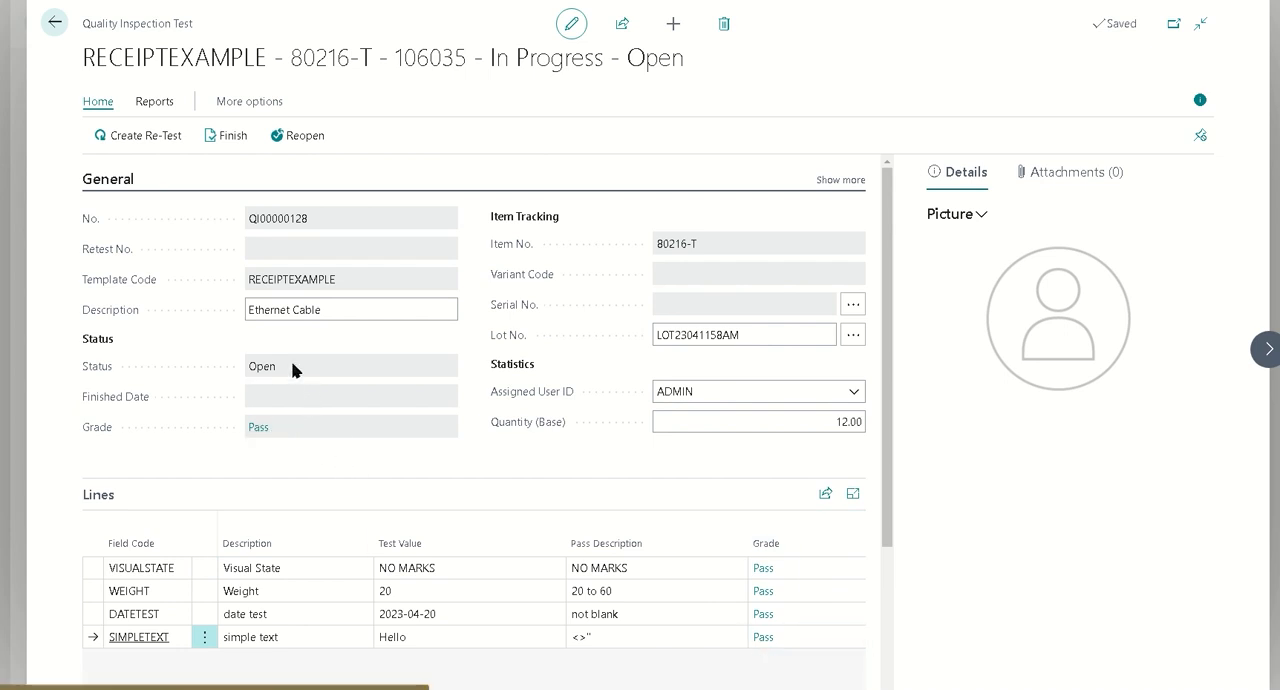
# Check the Blocked status of lot LOT23041158AM in the Lot No. Information List while the test is open, and return to the test
pyautogui.moveTo(293, 370); pyautogui.dragTo(244, 370)
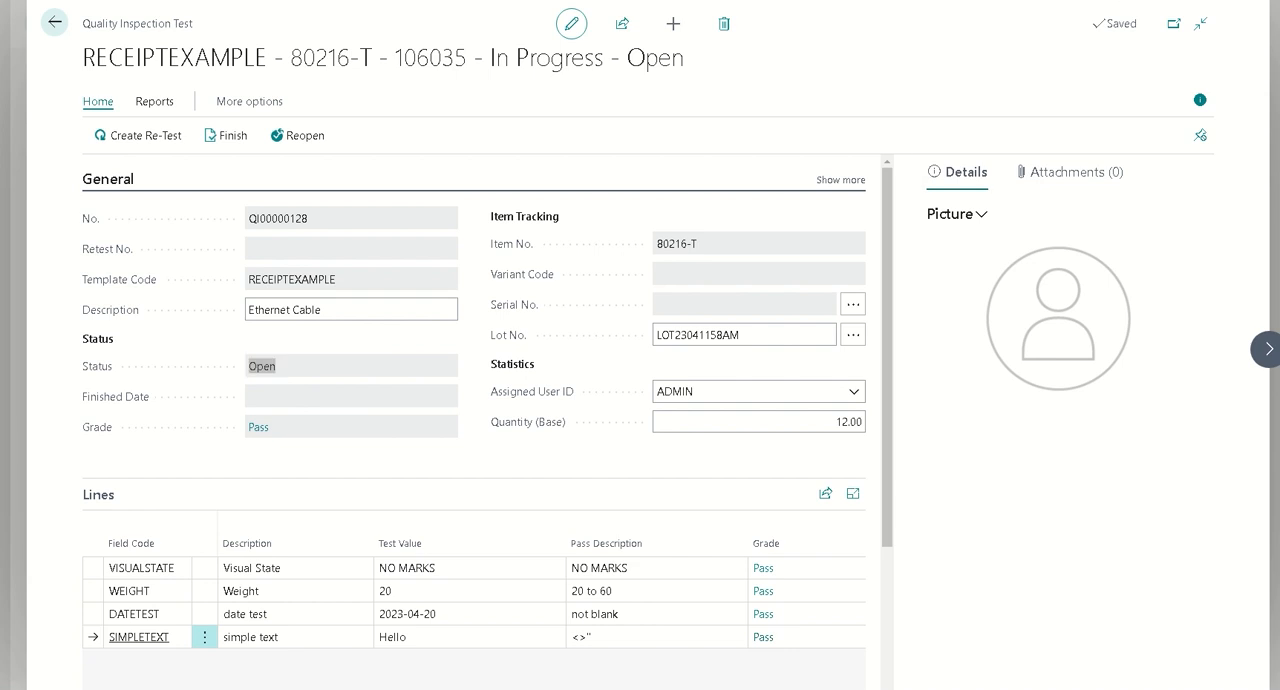
pyautogui.hotkey('alt', 'q')
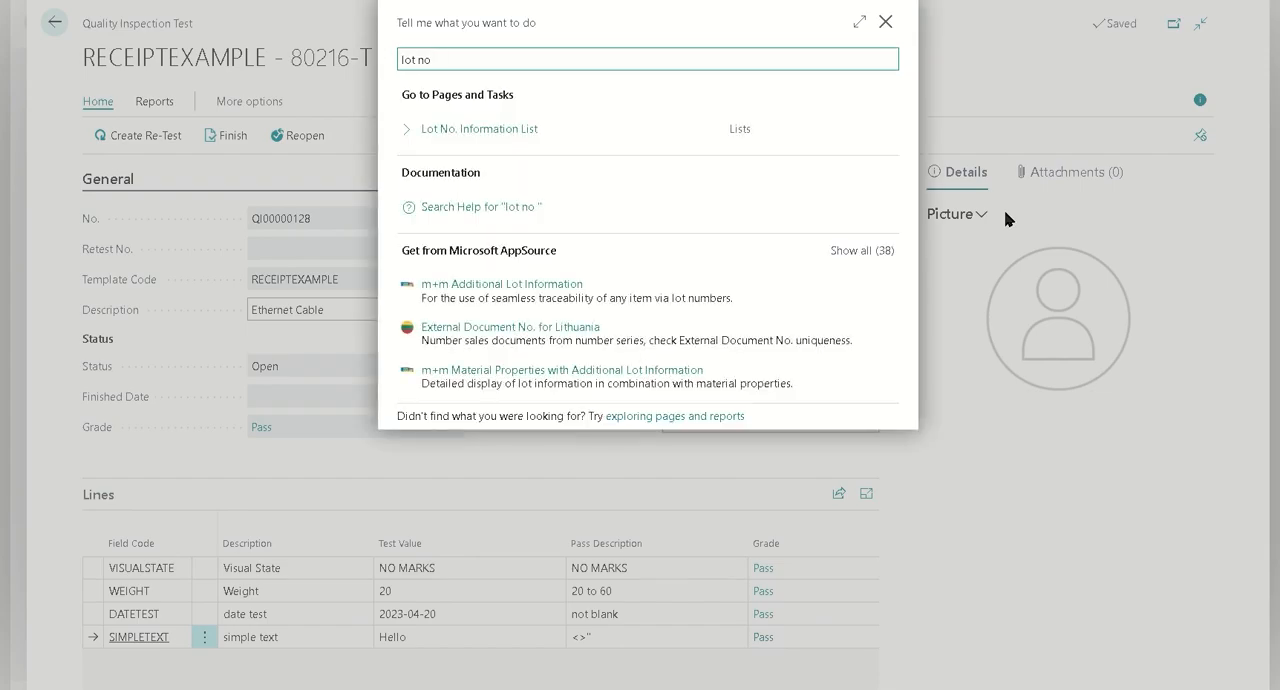
pyautogui.click(511, 137)
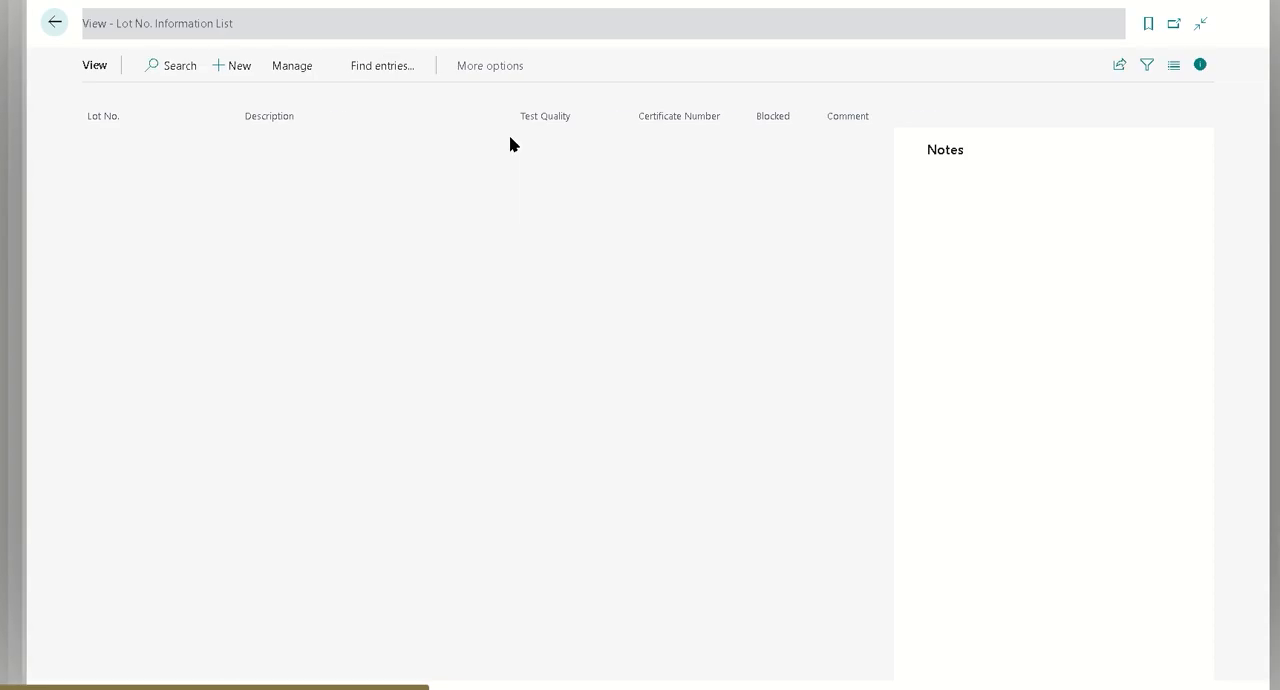
pyautogui.click(649, 258)
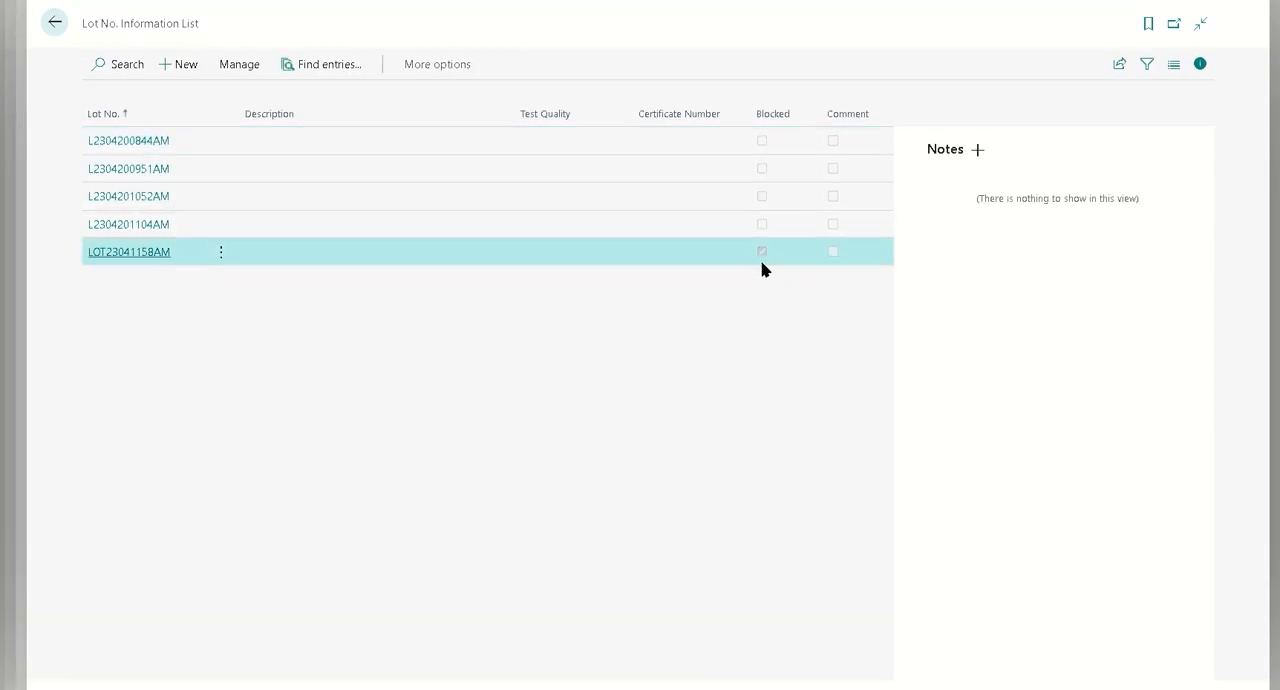
pyautogui.click(52, 25)
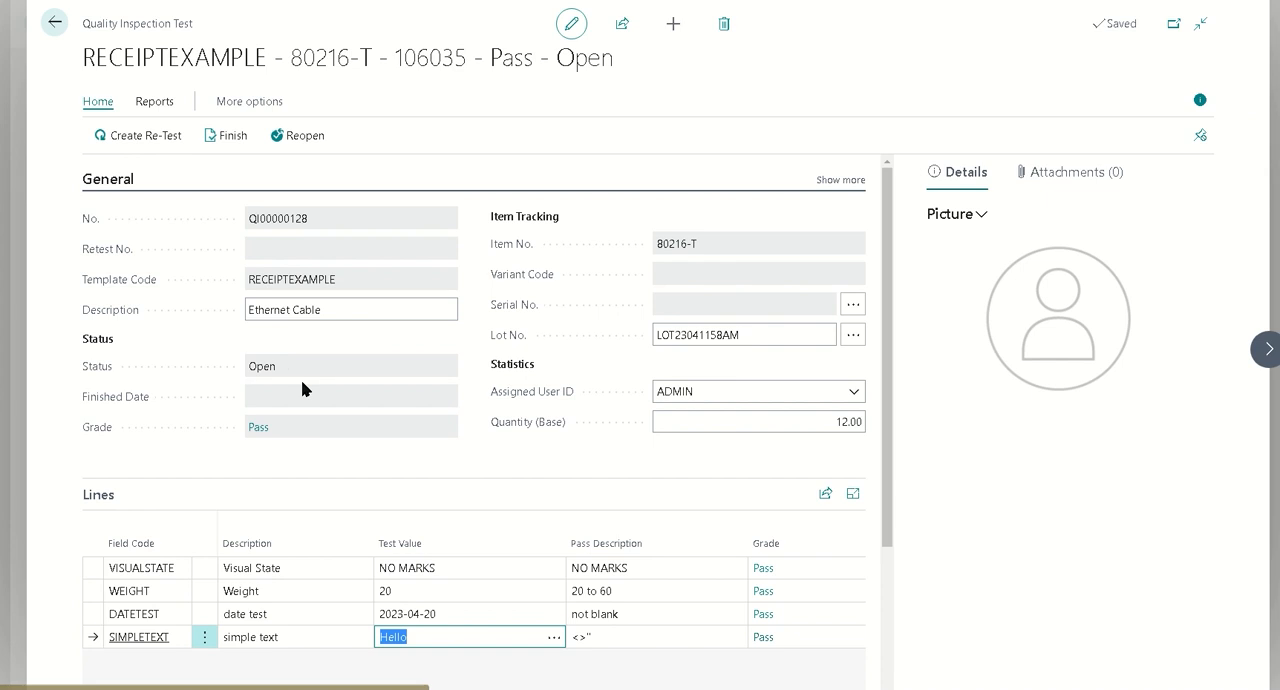
# Finish the Ethernet Cable quality inspection test and confirm finishing it
pyautogui.click(223, 436)
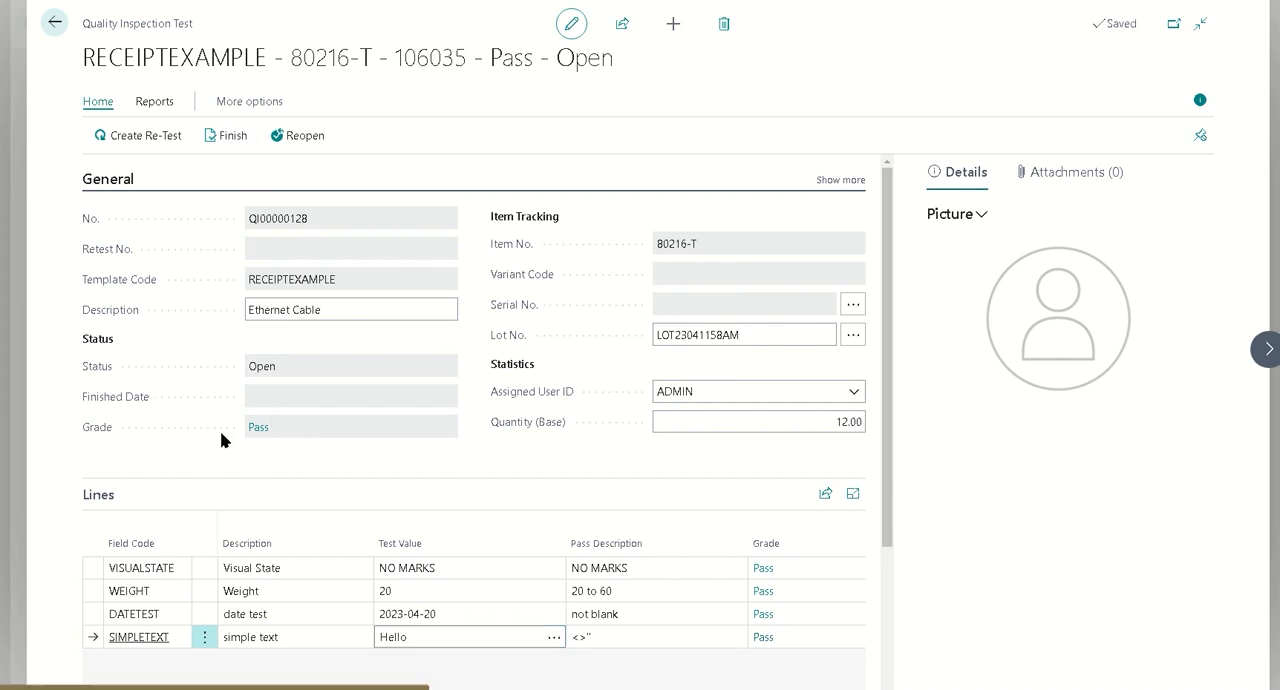
pyautogui.click(218, 135)
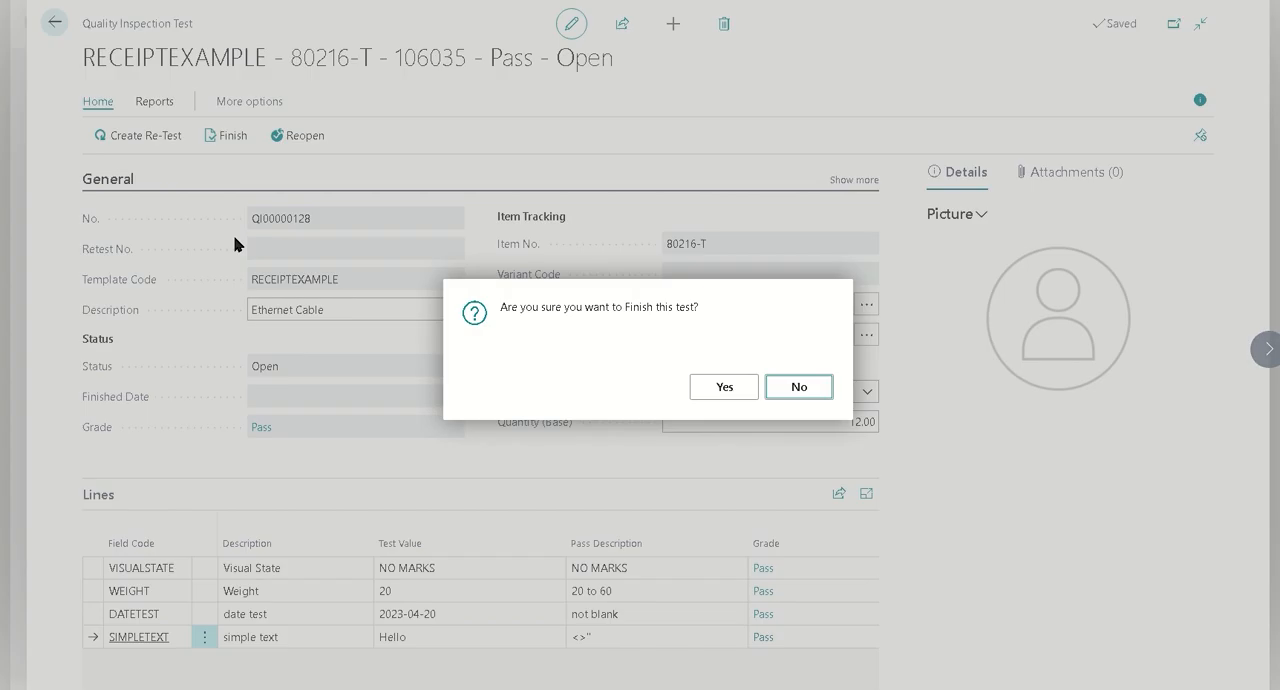
pyautogui.click(724, 384)
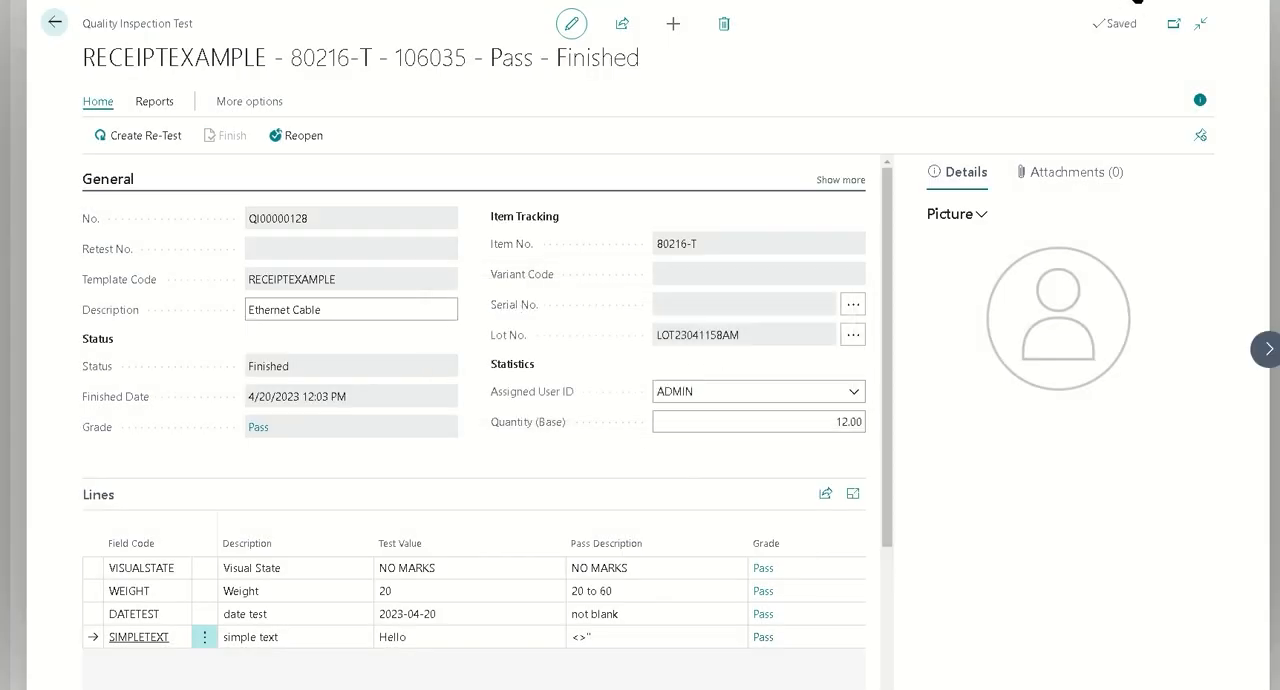
# Recheck the Blocked status of lot LOT23041158AM in the Lot No. Information List after finishing the test, and return to the test
pyautogui.hotkey('alt', 'q')
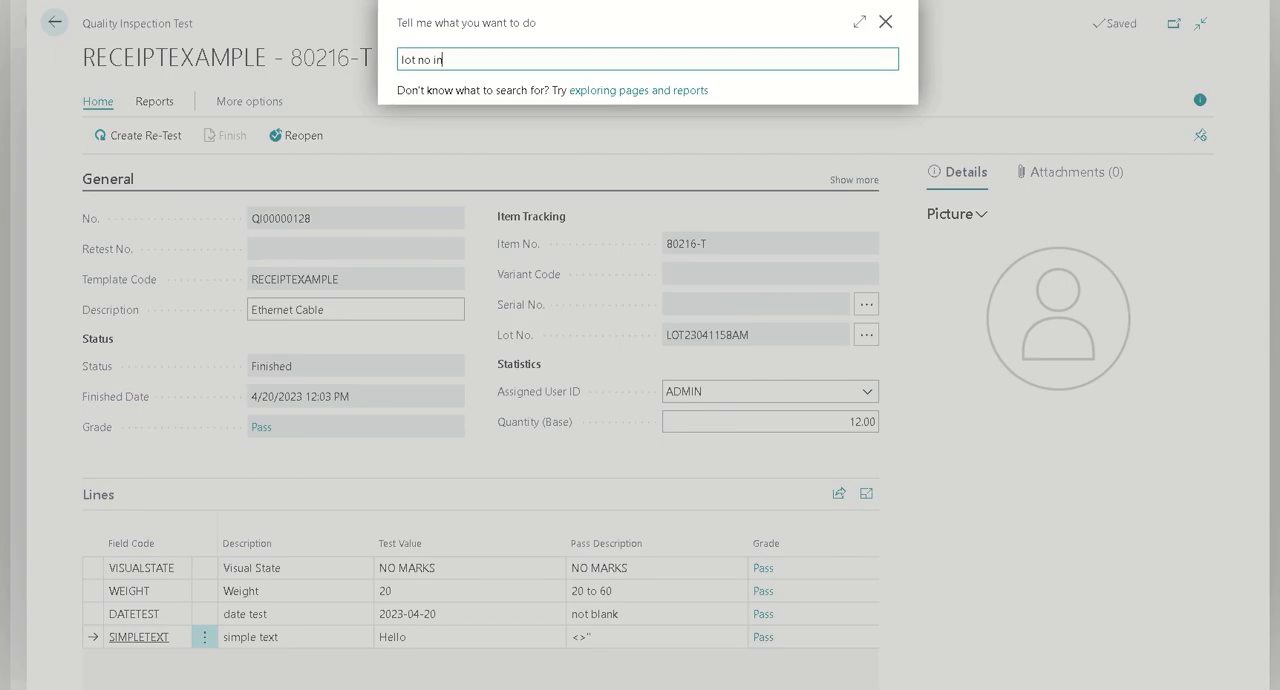
pyautogui.click(545, 134)
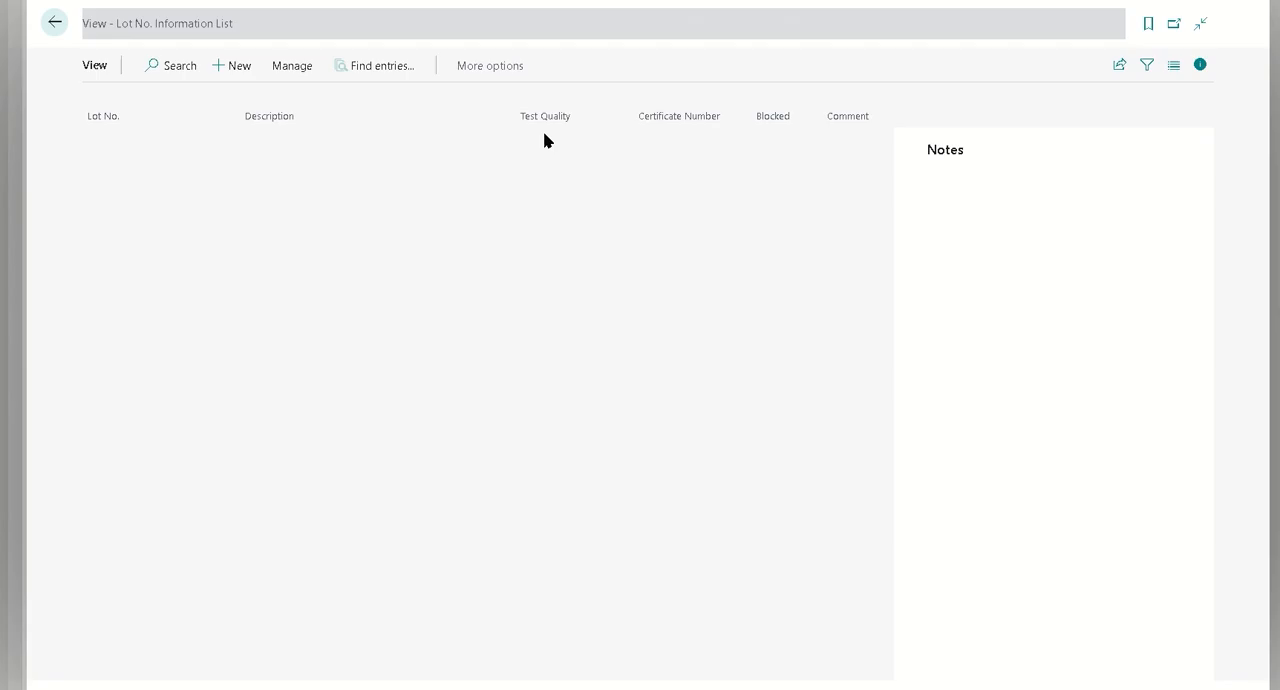
pyautogui.click(529, 251)
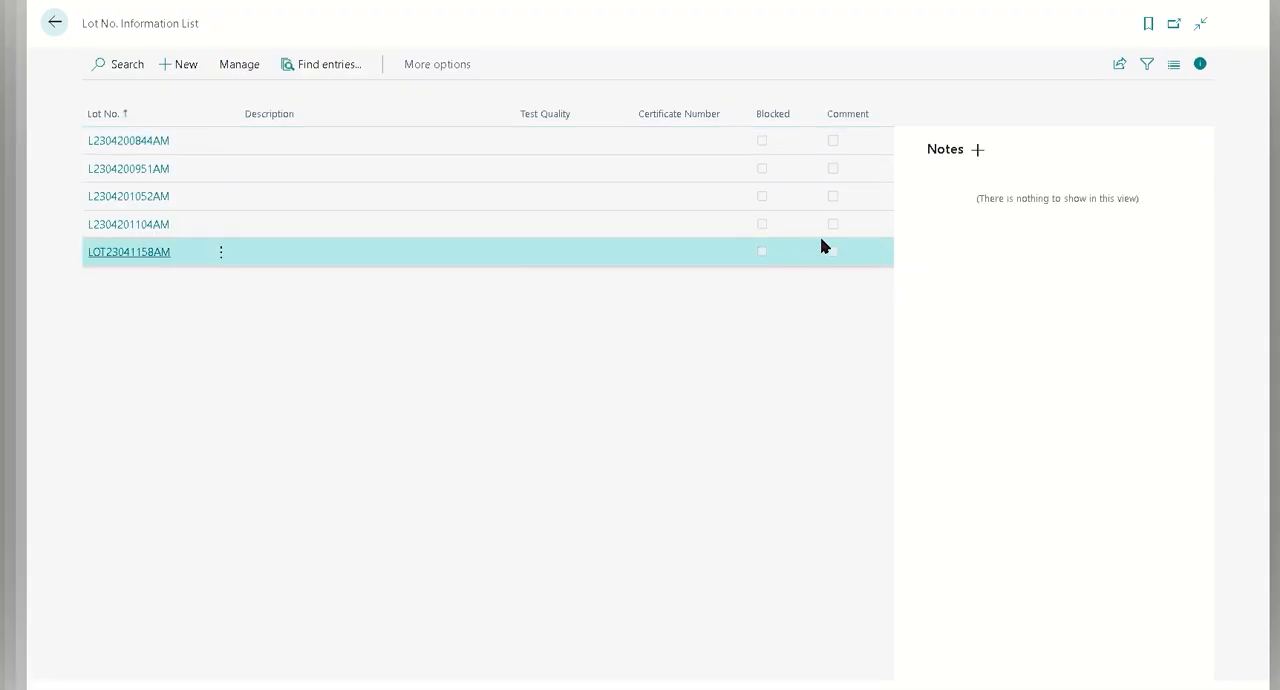
pyautogui.click(55, 22)
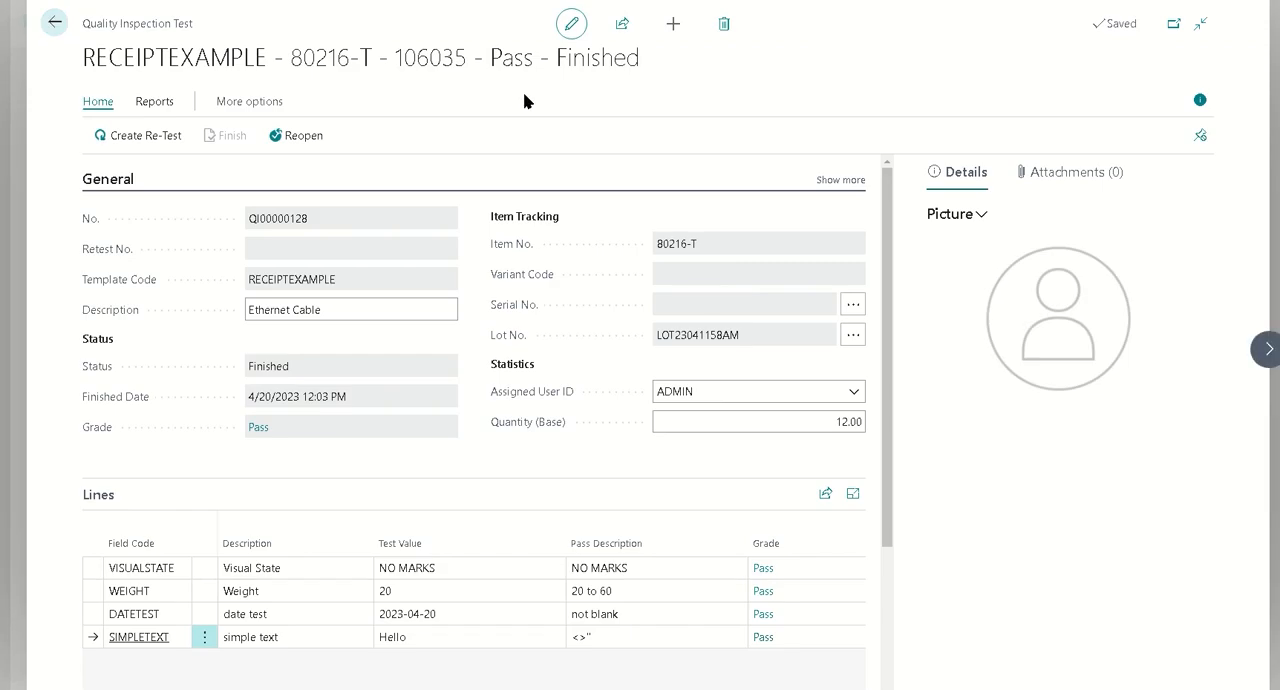